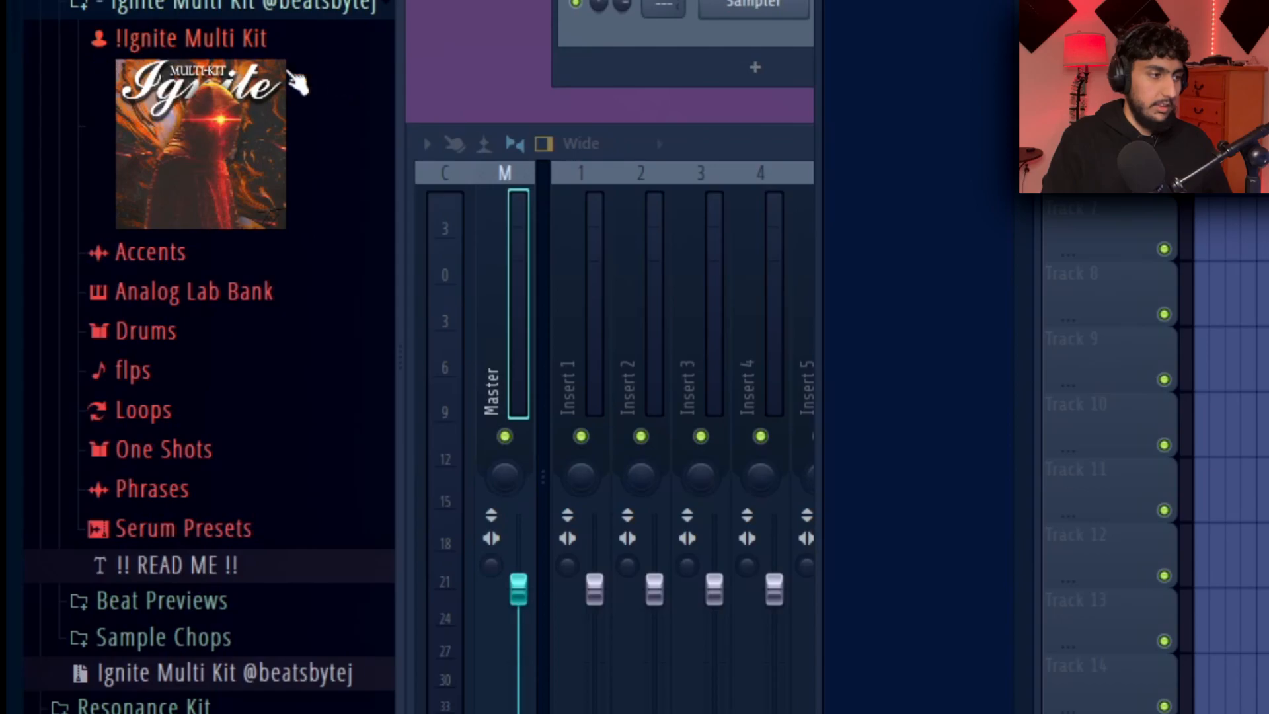
Step: Open the Phrases folder of the Ignite Multi Kit and audition several phrase samples in its first part
click(207, 493)
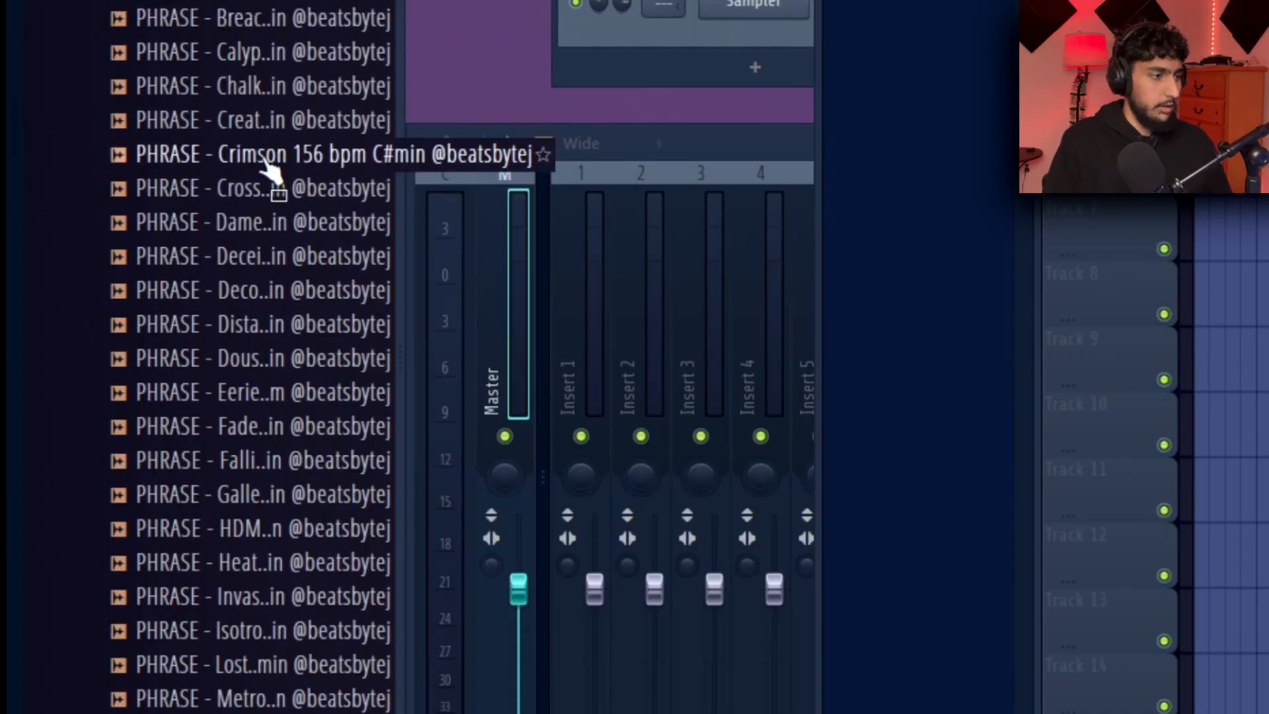
click(267, 190)
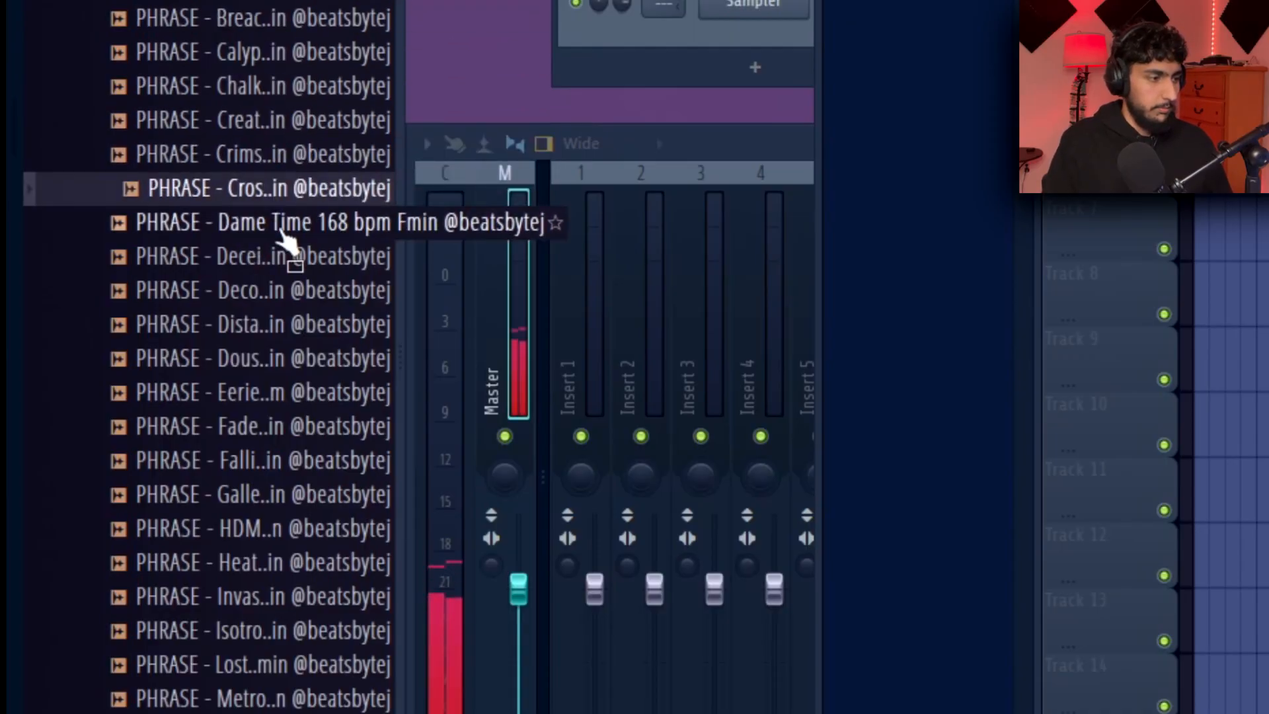
click(265, 325)
scroll(253, 195, down, 2)
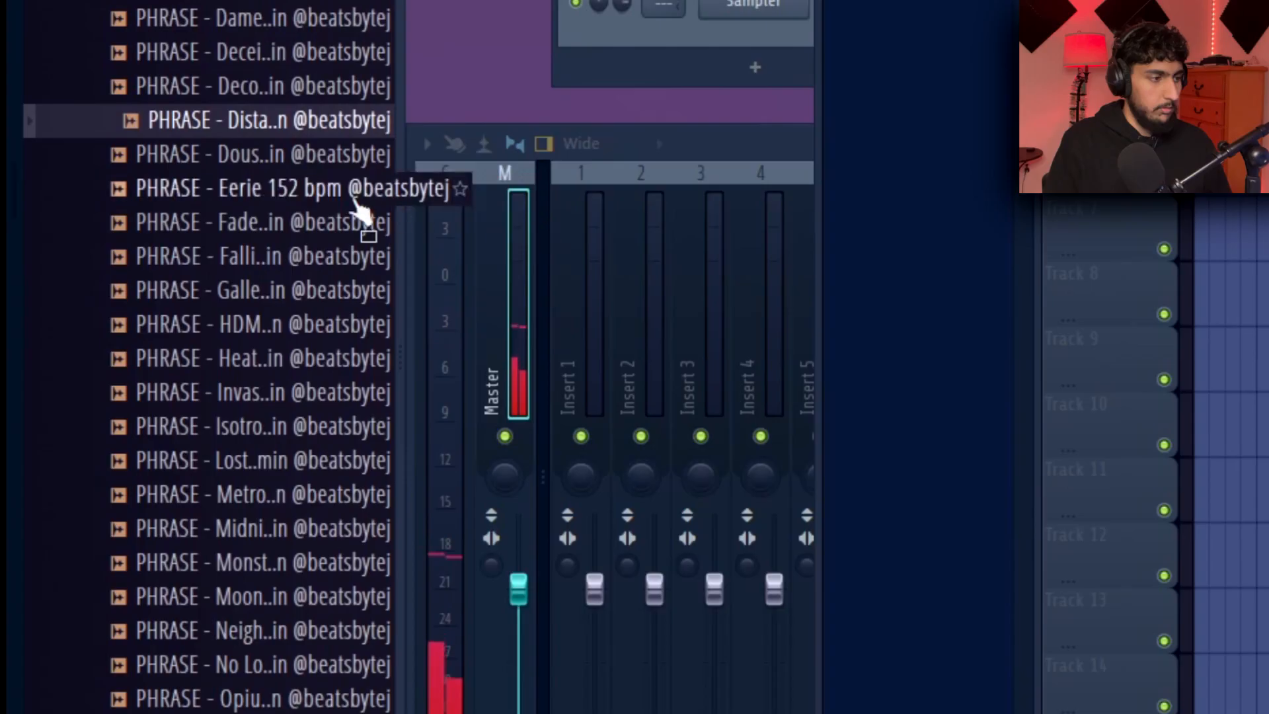
click(268, 187)
click(283, 228)
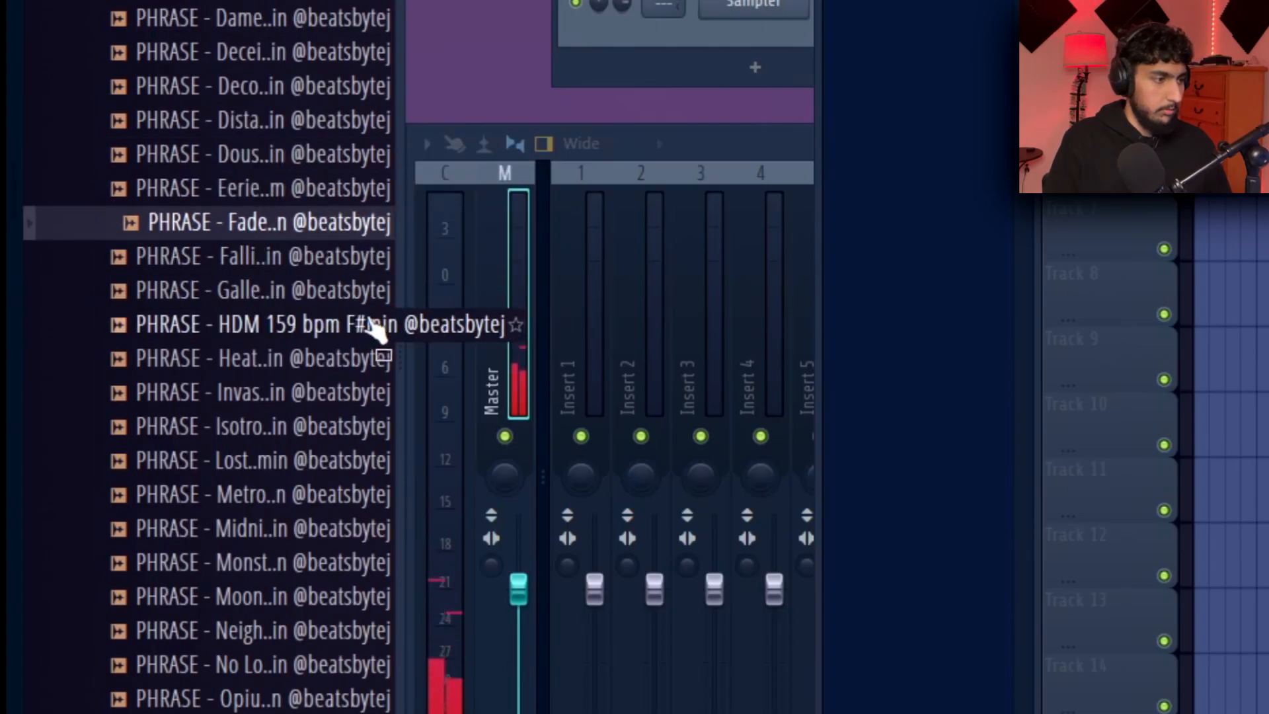
click(291, 292)
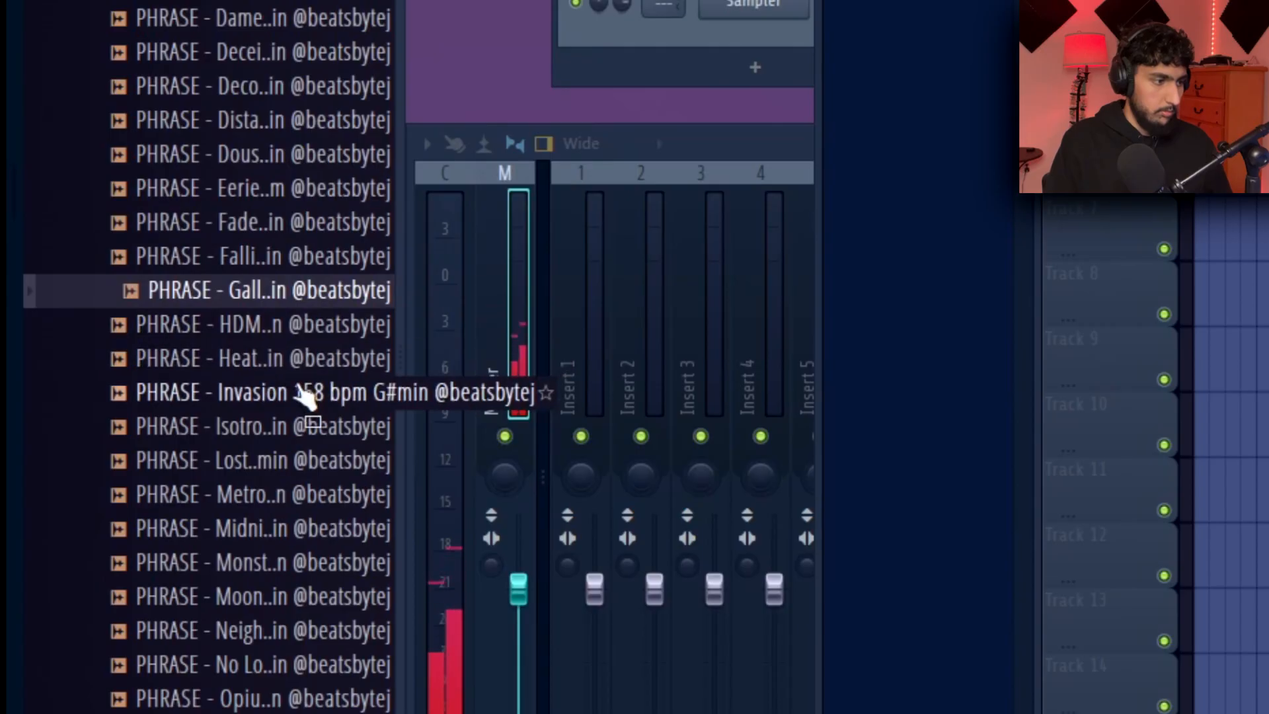
Step: Audition further phrase samples down the list, ending with Neighbors 155 bpm G#min
click(318, 362)
click(319, 434)
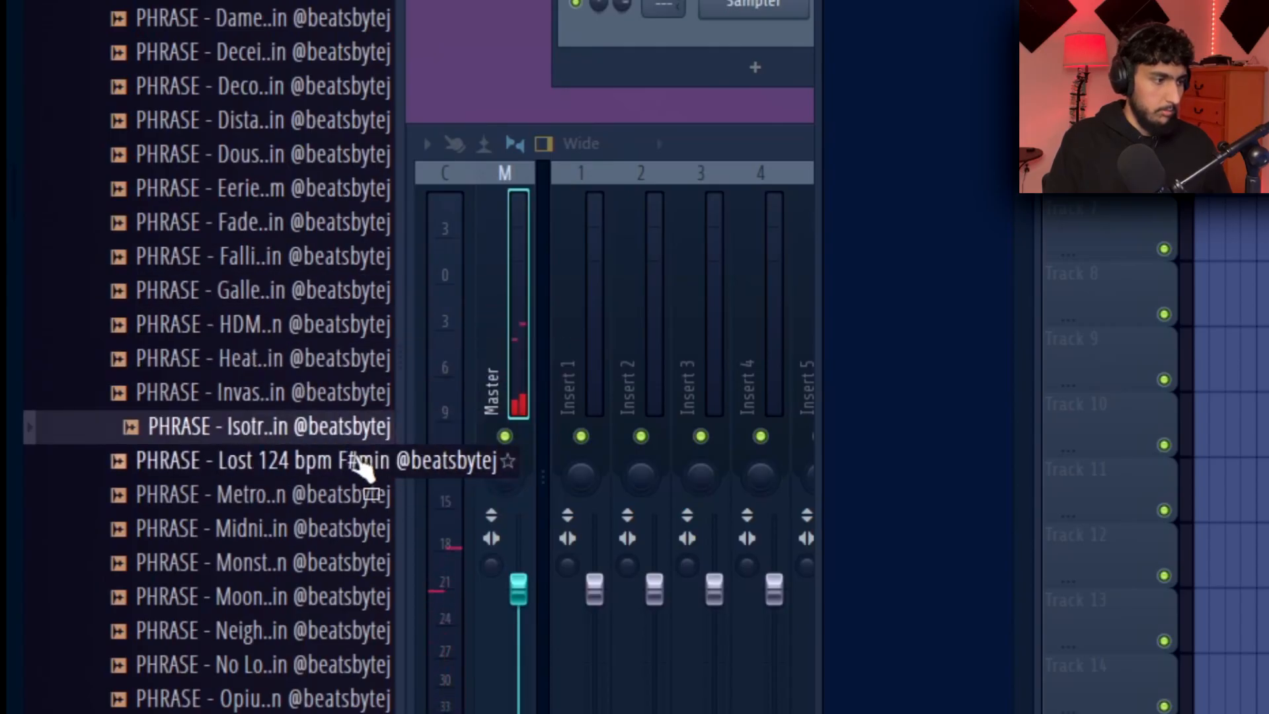
click(338, 466)
scroll(283, 351, down, 2)
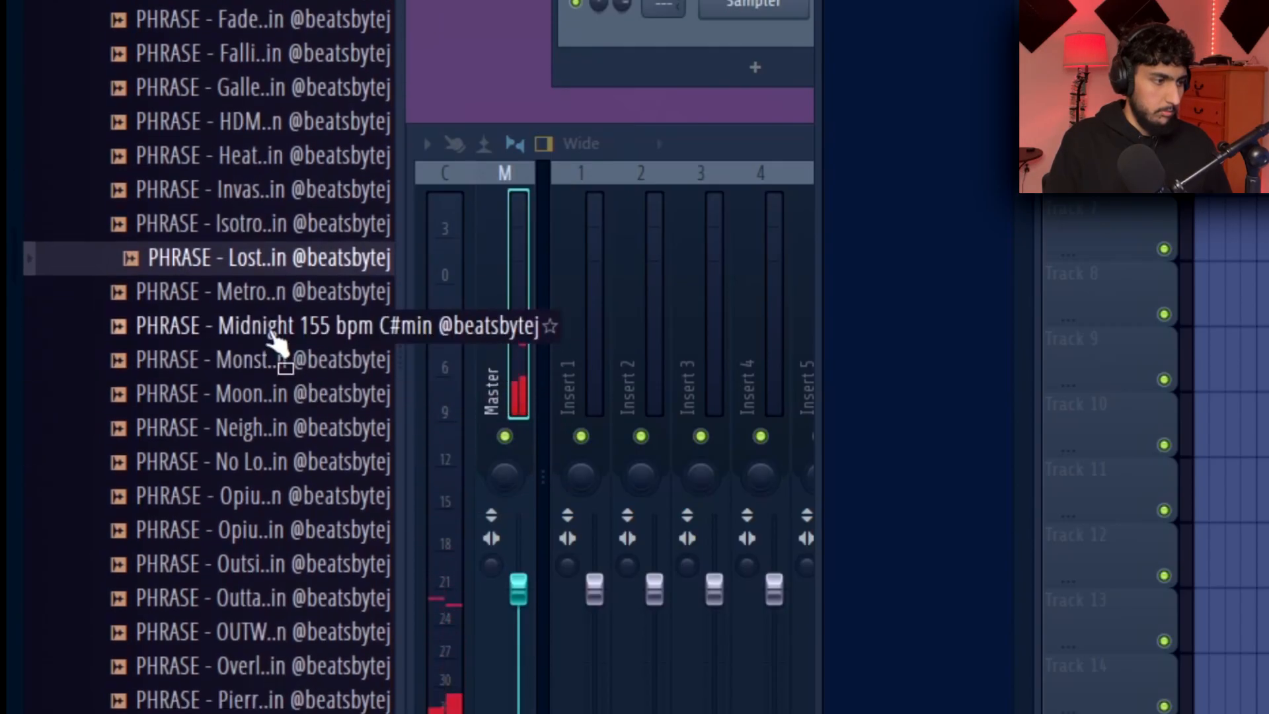
click(281, 294)
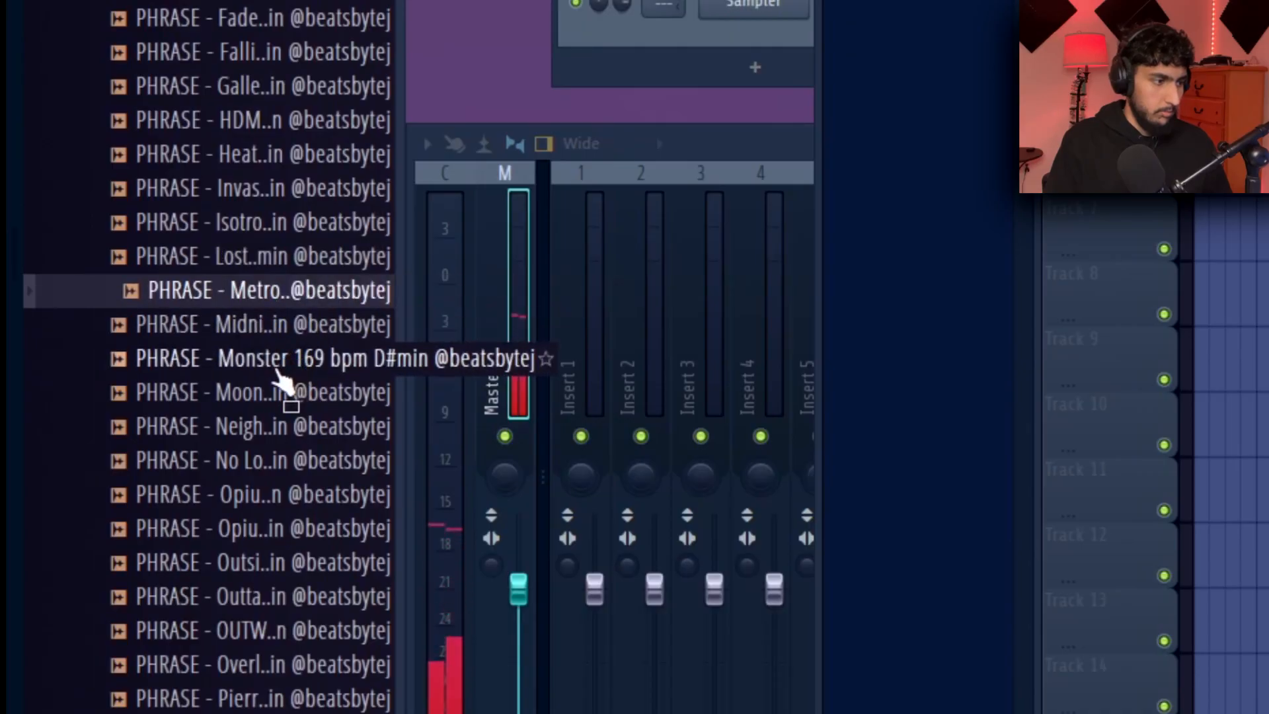
click(310, 391)
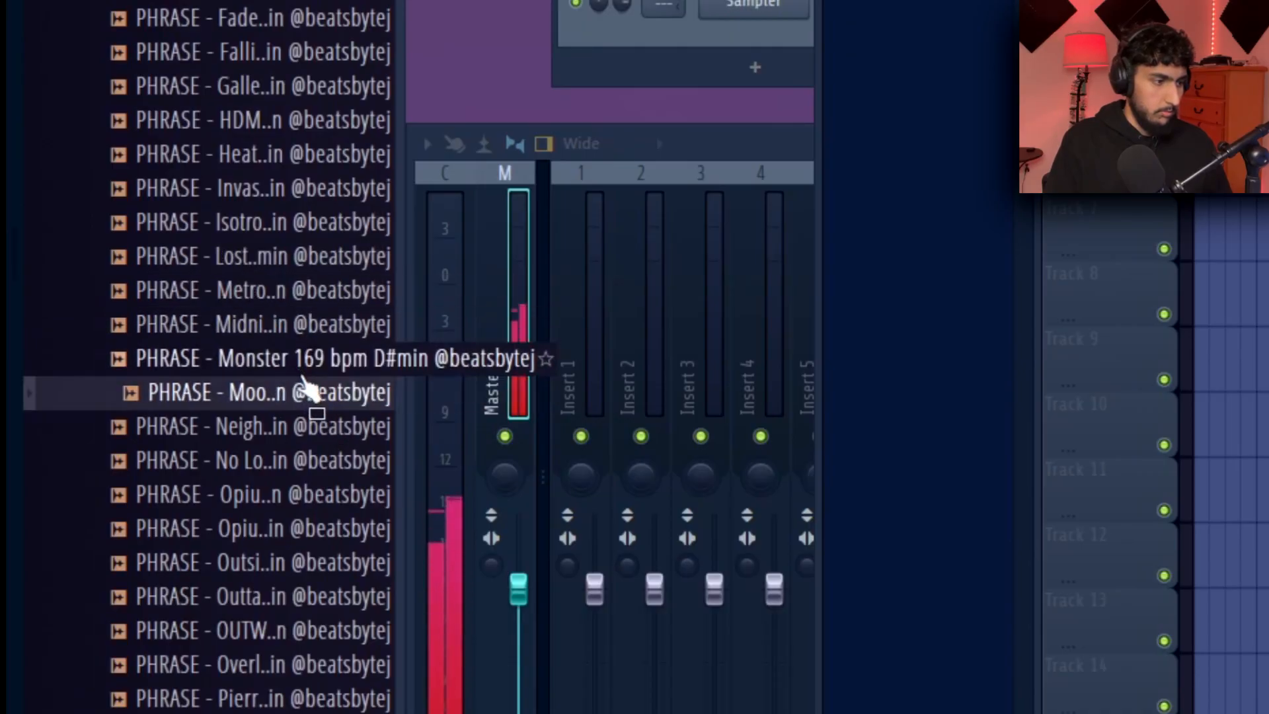
click(301, 436)
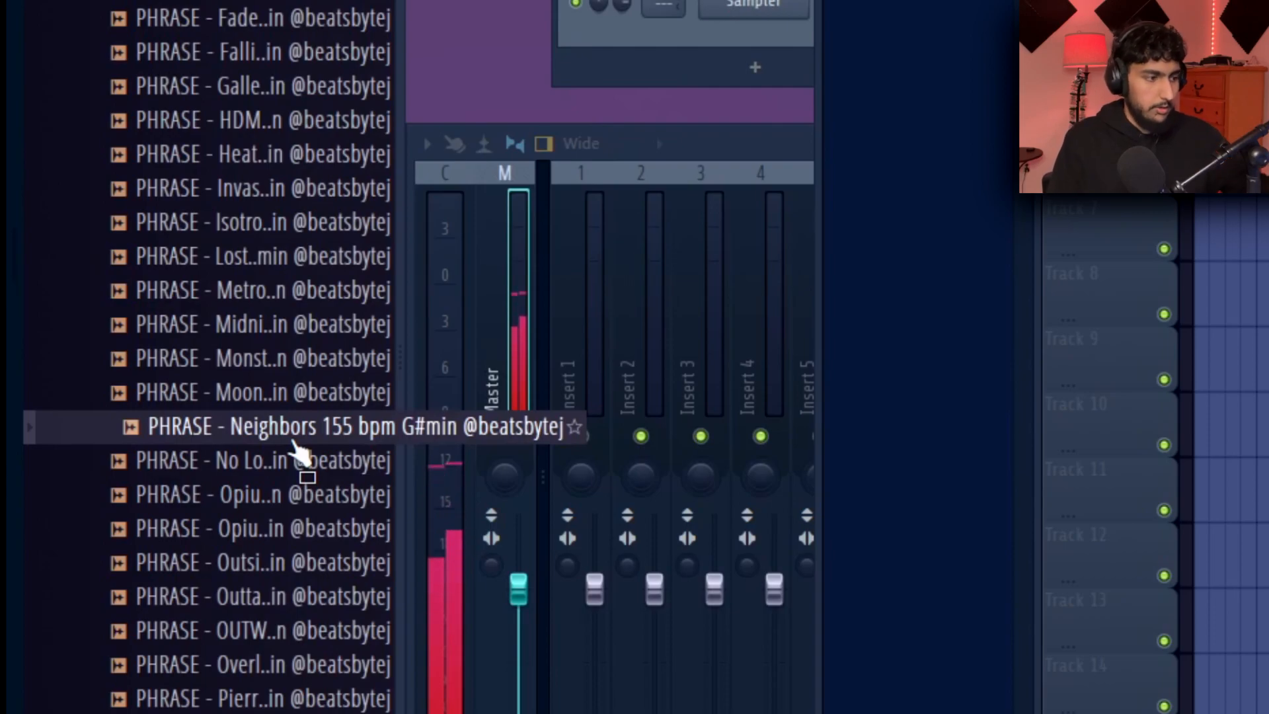
Step: Place the Neighbors 155 bpm G#min phrase on Track 1 of the playlist, starting at bar 1
drag(209, 437, 575, 155)
drag(722, 151, 691, 120)
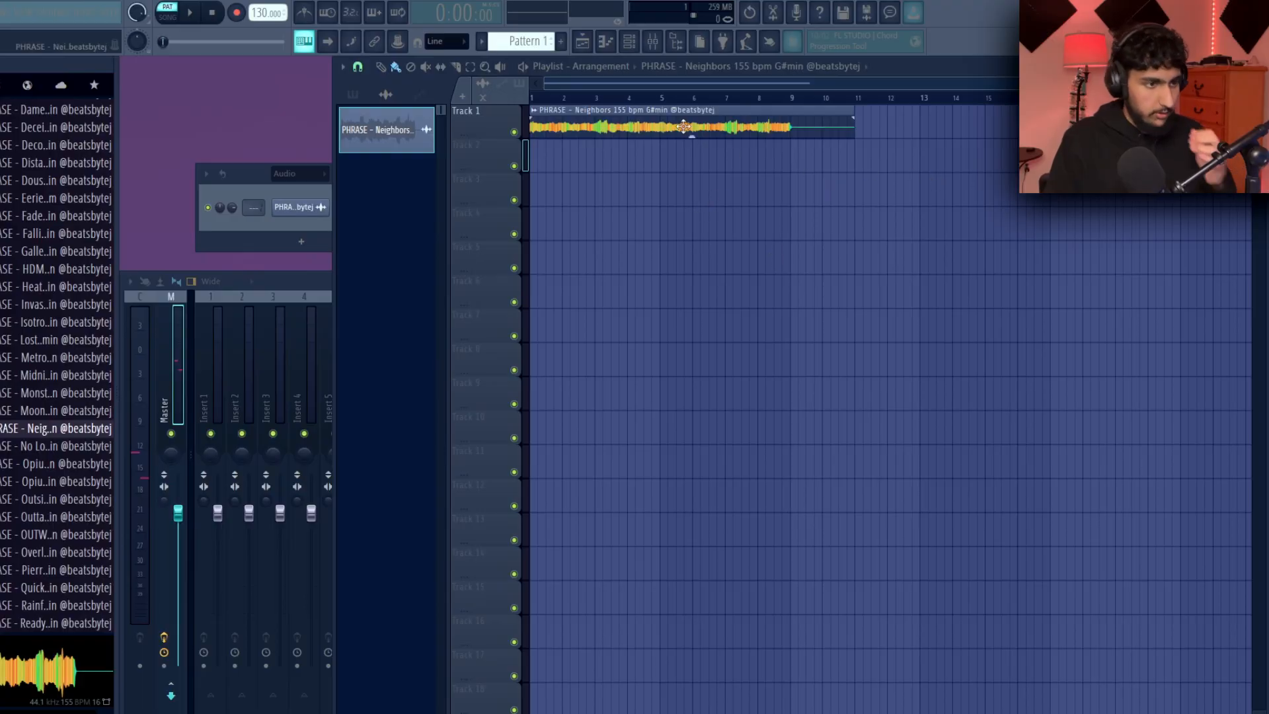
Step: In the Neighbors clip's channel settings, set the time-stretching mode to Stretch, dismissing the restretch prompt after lowering the project tempo to 116
double_click(704, 130)
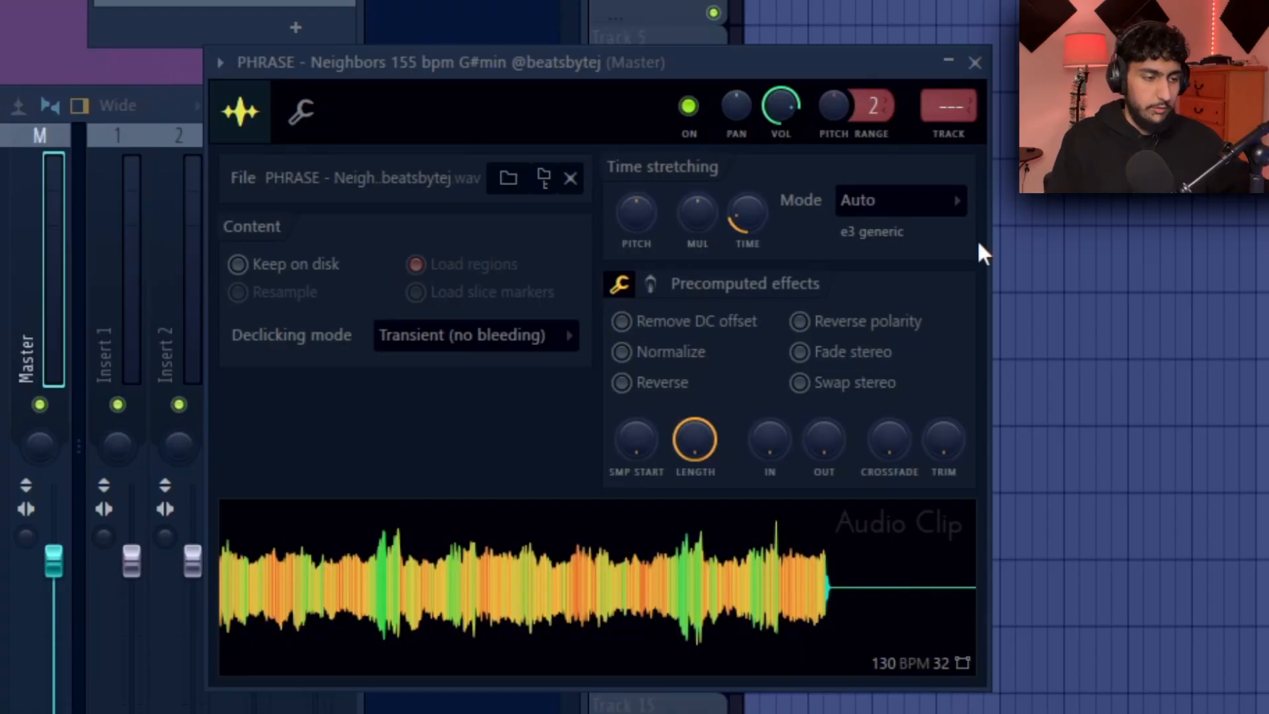
click(937, 202)
click(866, 276)
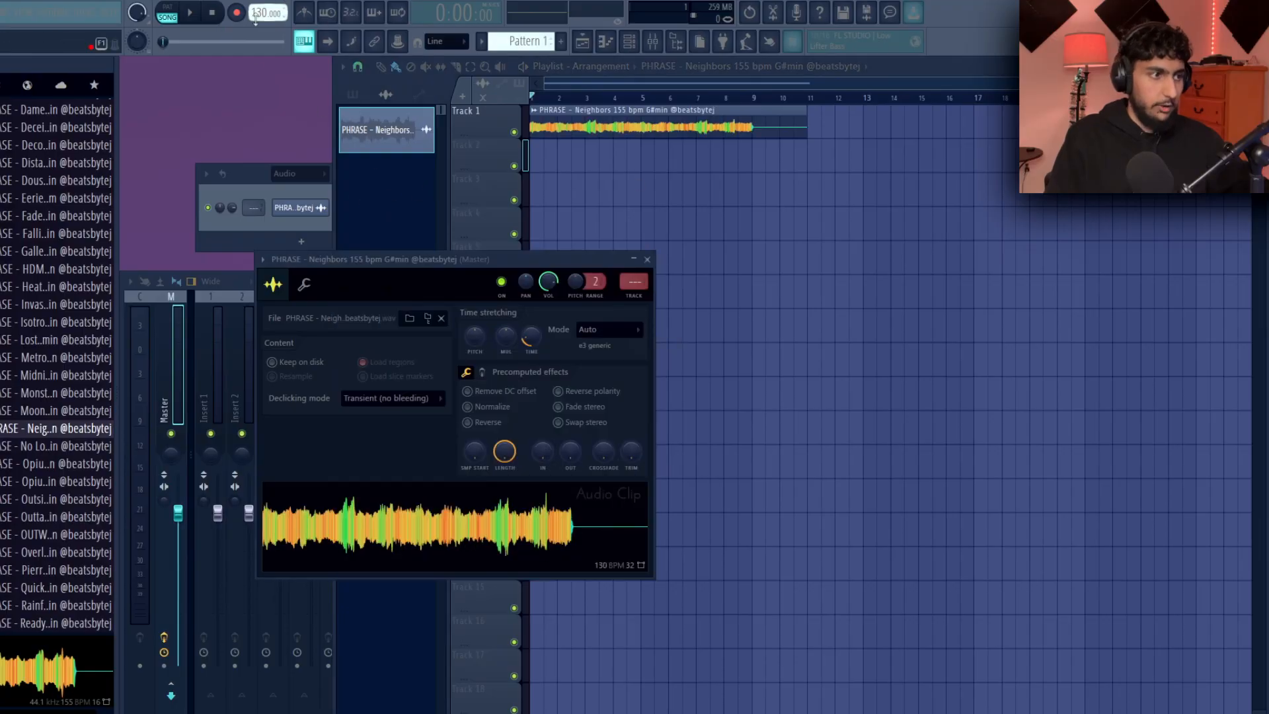
drag(256, 16, 256, 43)
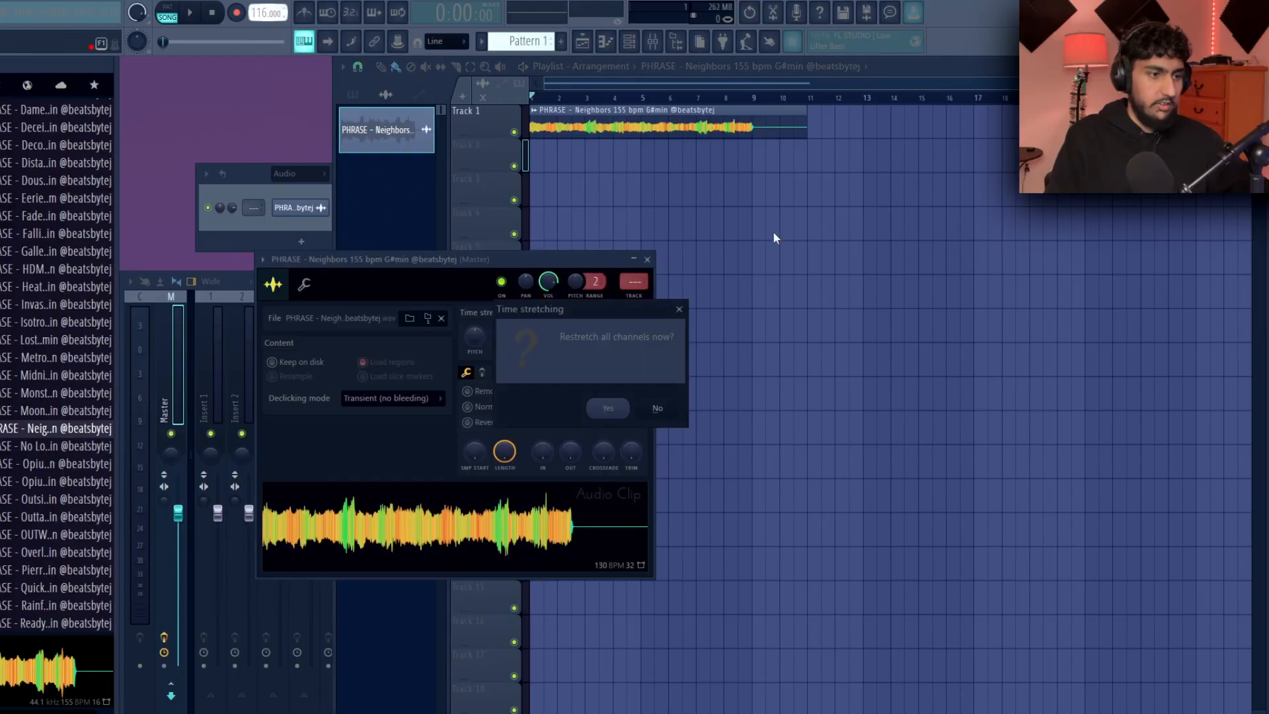
click(679, 309)
click(624, 331)
click(612, 371)
Step: Set the project tempo to 155 BPM, keeping the Neighbors clip on Track 1
click(637, 138)
right_click(261, 15)
click(265, 12)
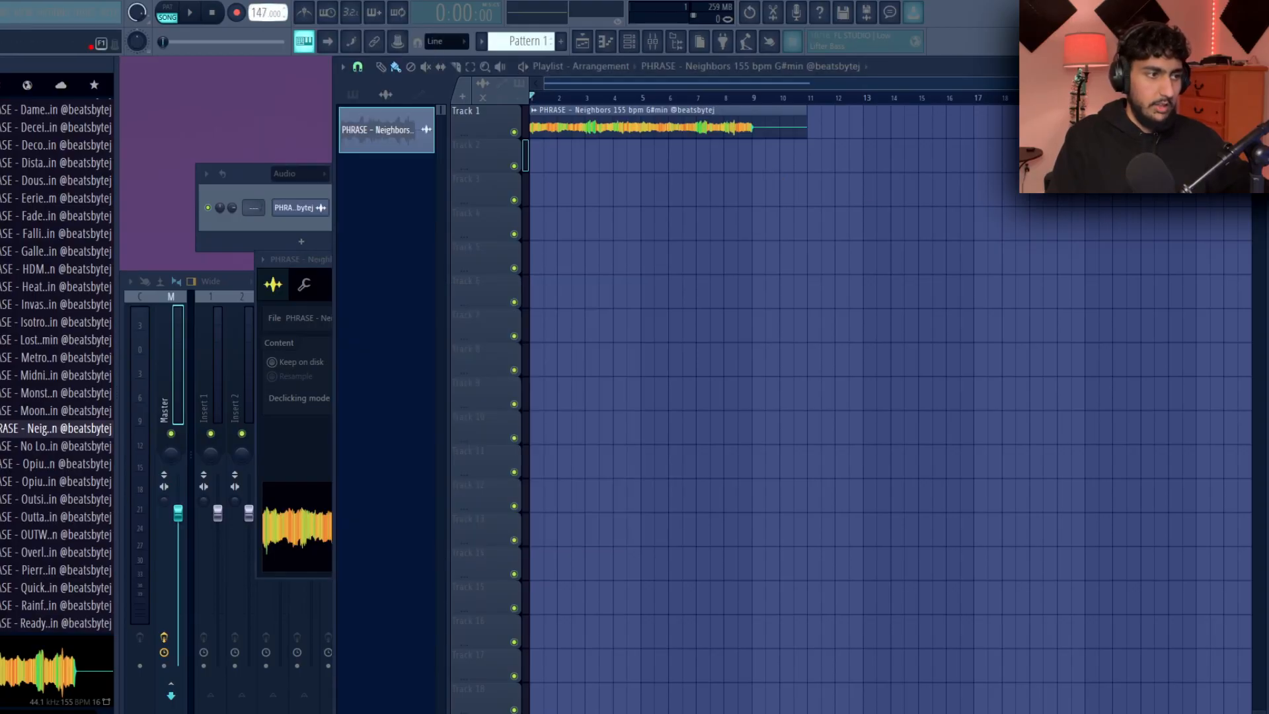
right_click(635, 135)
key(ctrl+z)
Step: Reopen the Neighbors clip's channel settings and switch its time-stretching mode to Resample
double_click(563, 130)
drag(426, 264, 415, 240)
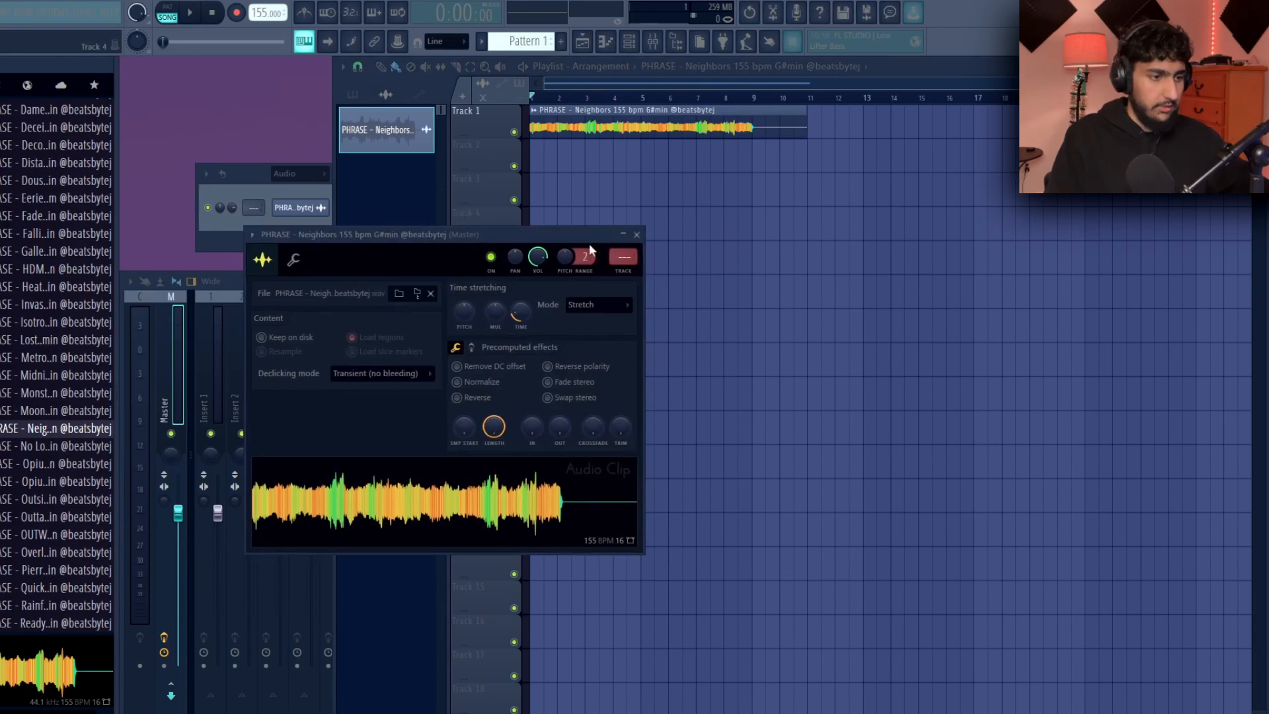
click(612, 307)
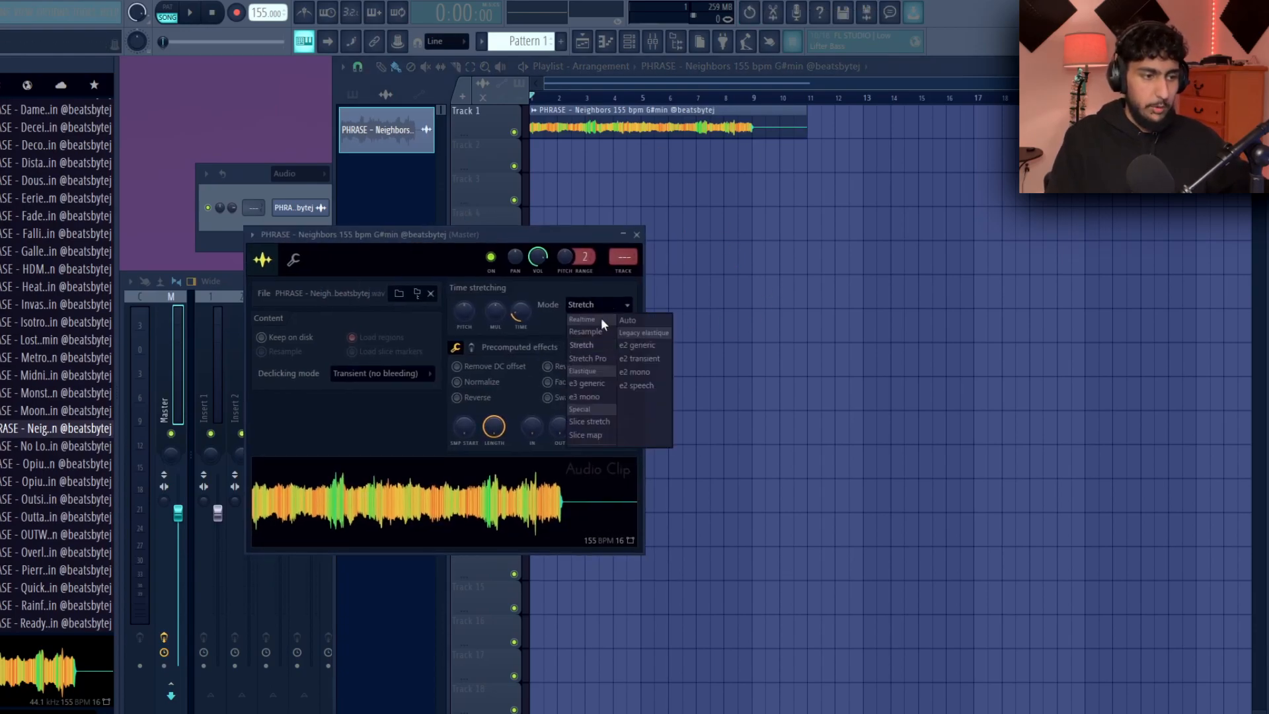
click(1079, 302)
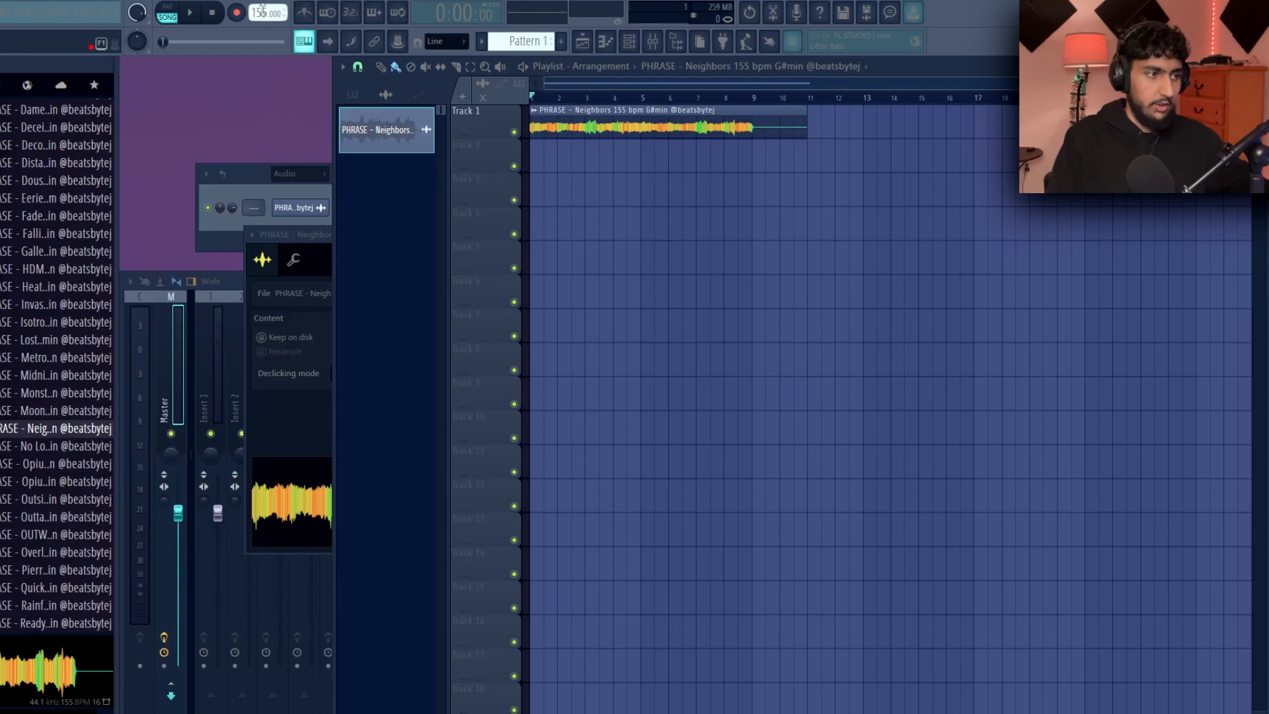
Step: Play the arrangement while raising the project tempo to 168 BPM
key(space)
scroll(255, 14, up, 2)
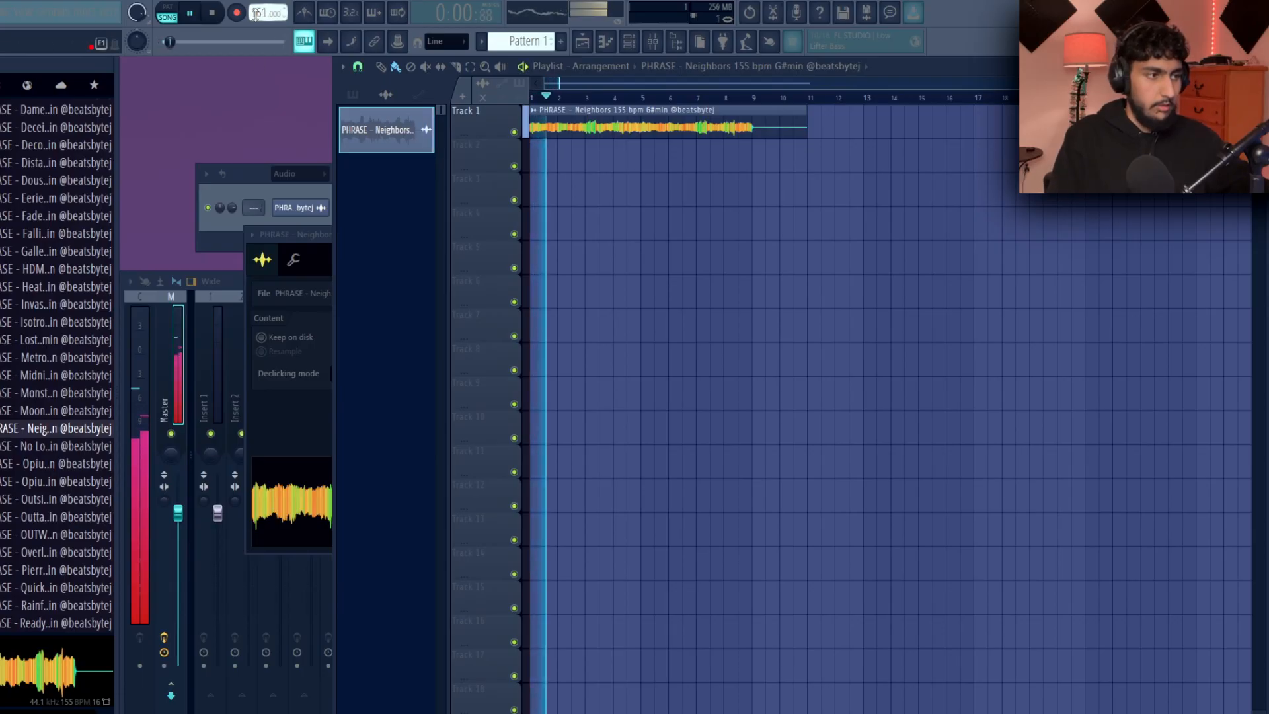
scroll(255, 15, up, 1)
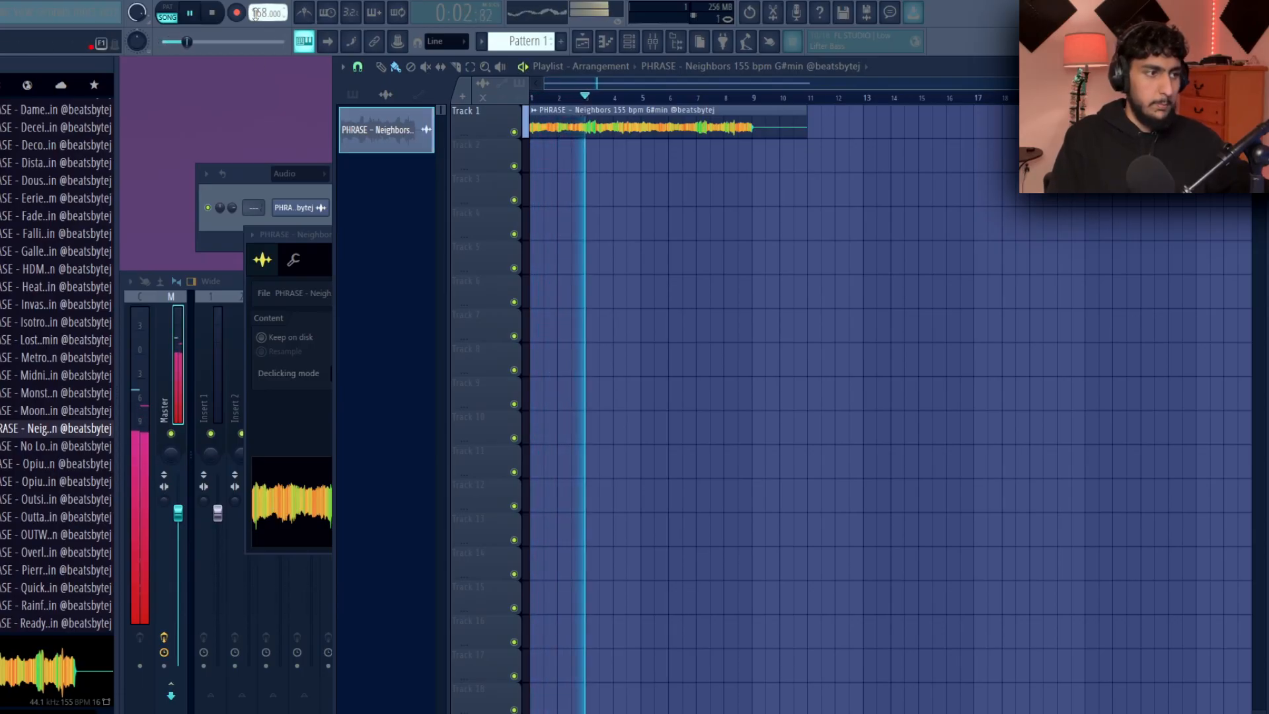
scroll(255, 15, up, 10)
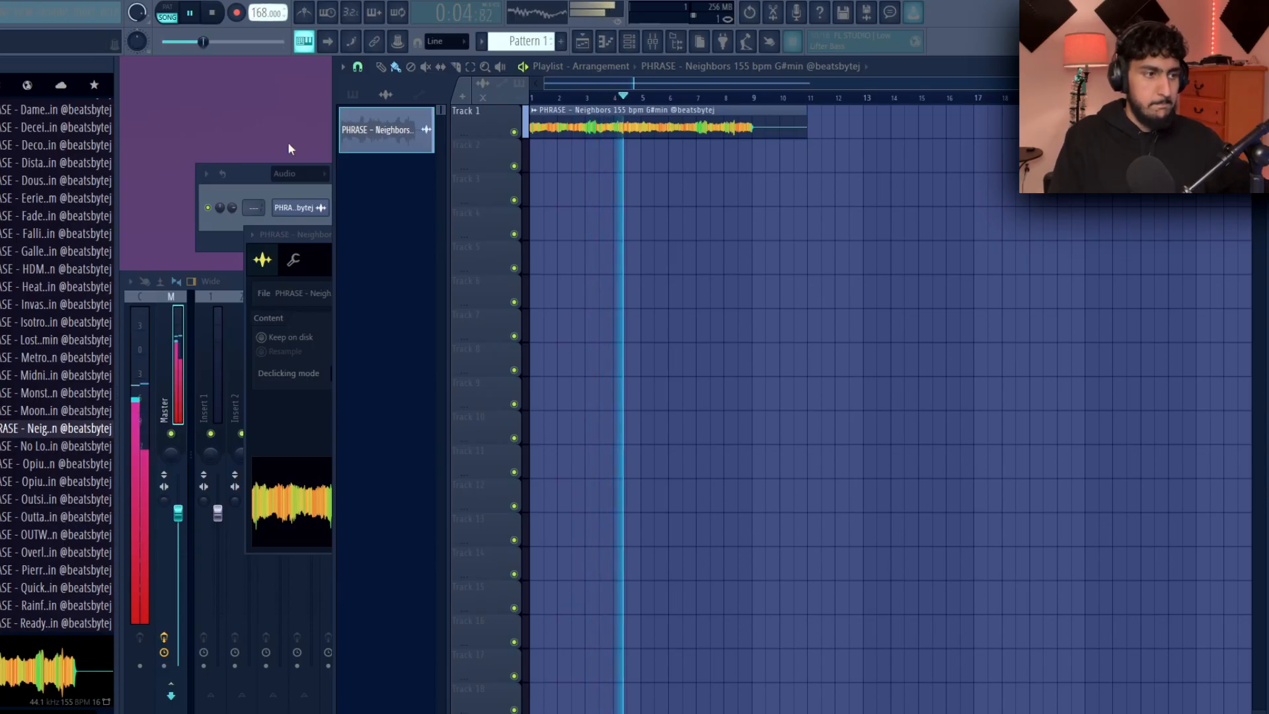
key(space)
Step: Set the Neighbors clip's time-stretching mode to Stretch and lower its time-stretching pitch while listening to the playback
click(318, 241)
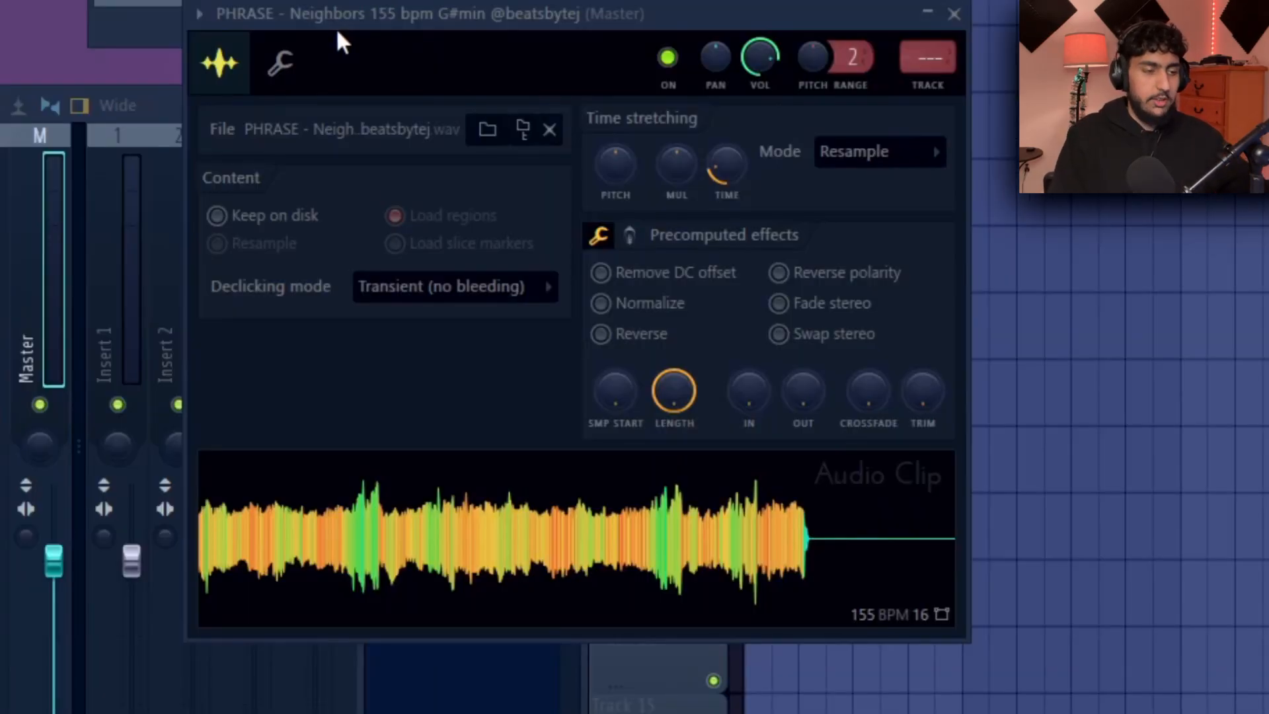
click(852, 153)
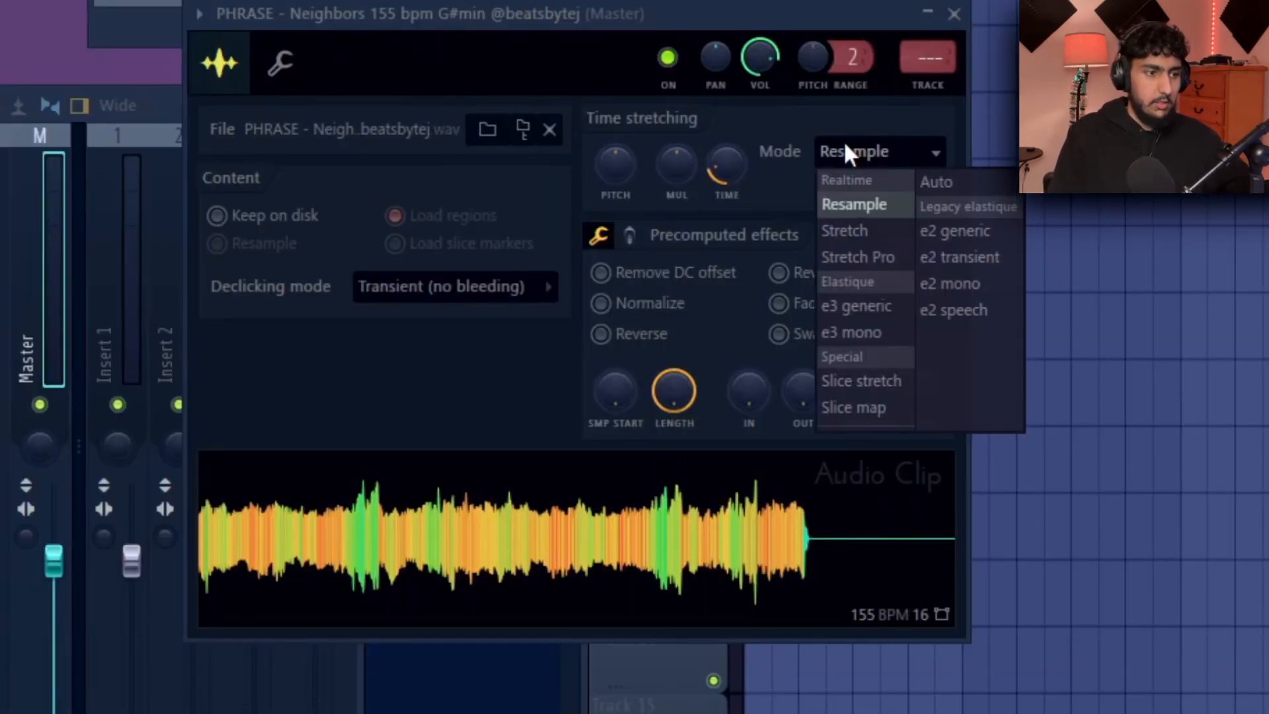
click(870, 231)
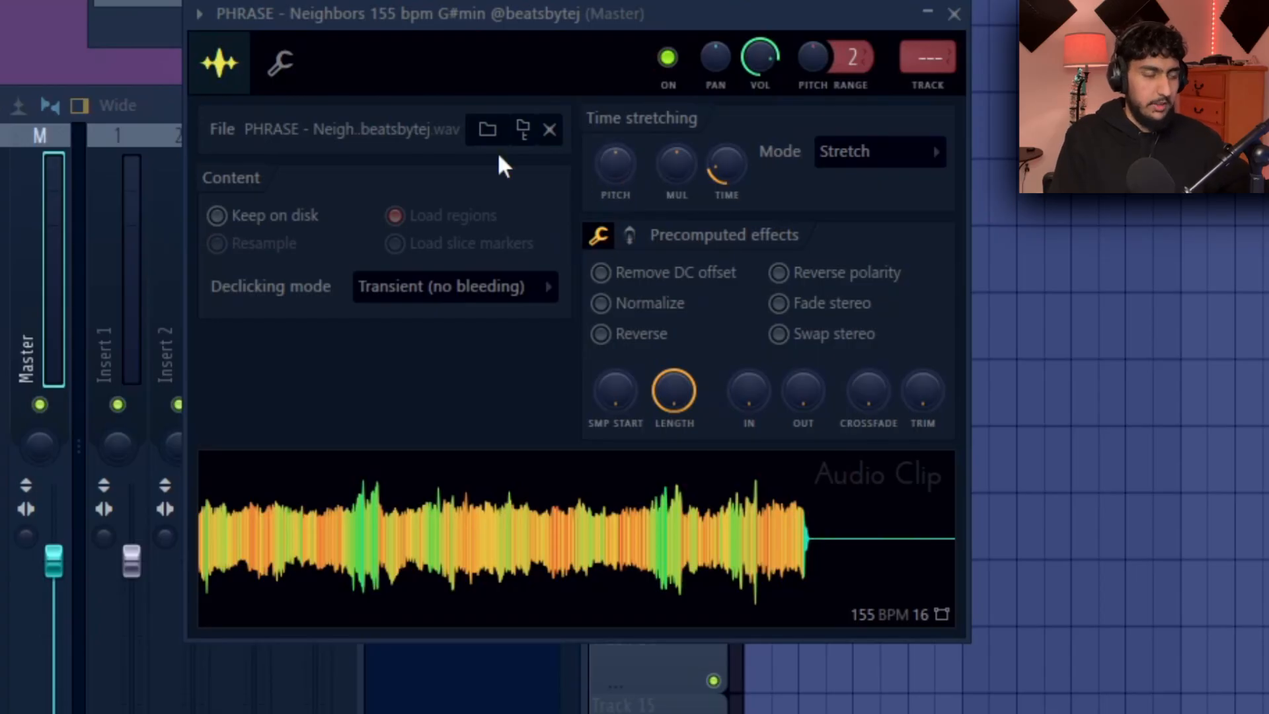
key(space)
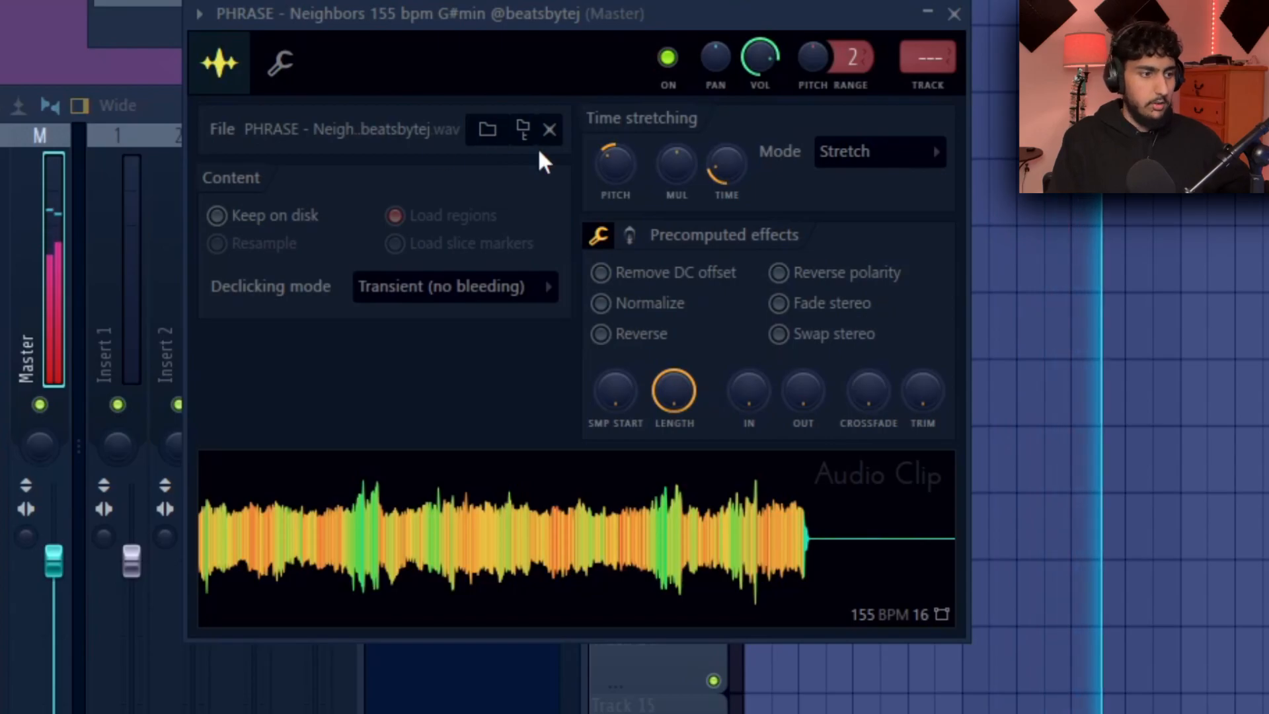
key(space)
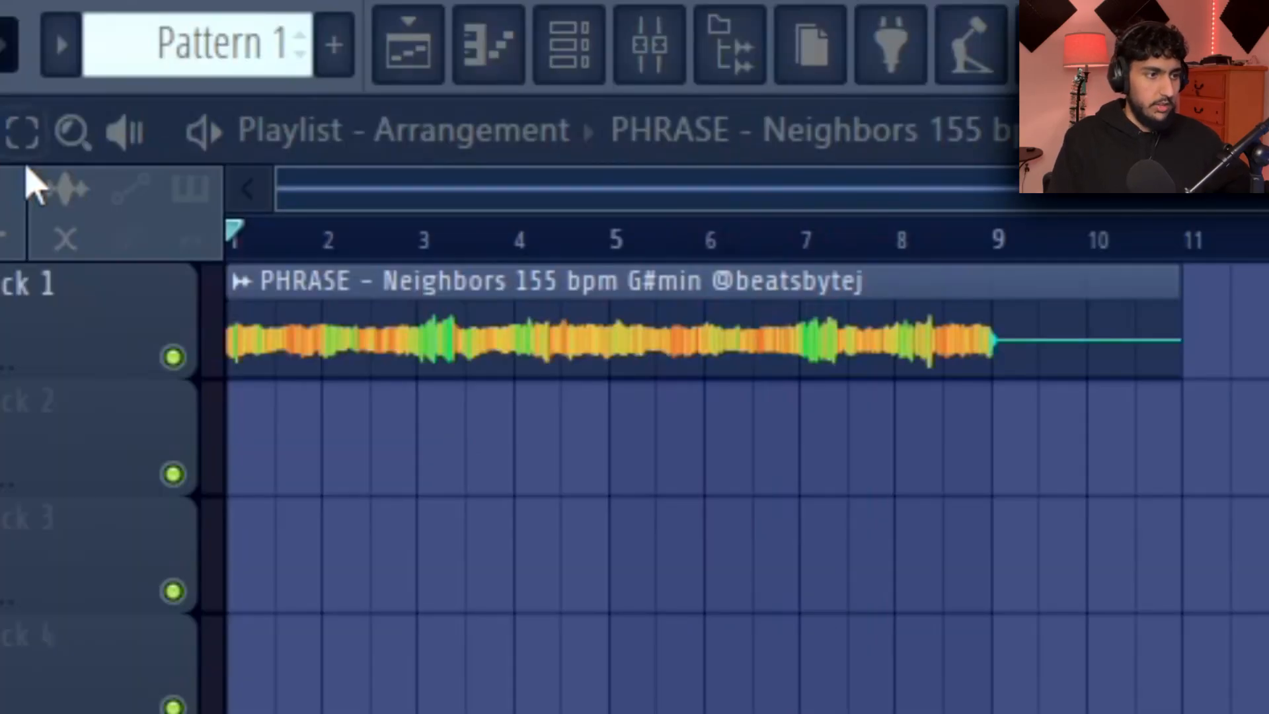
Step: Trim the silent tail of the Neighbors clip on Track 1 so that it ends at bar 9
scroll(580, 326, up, 2)
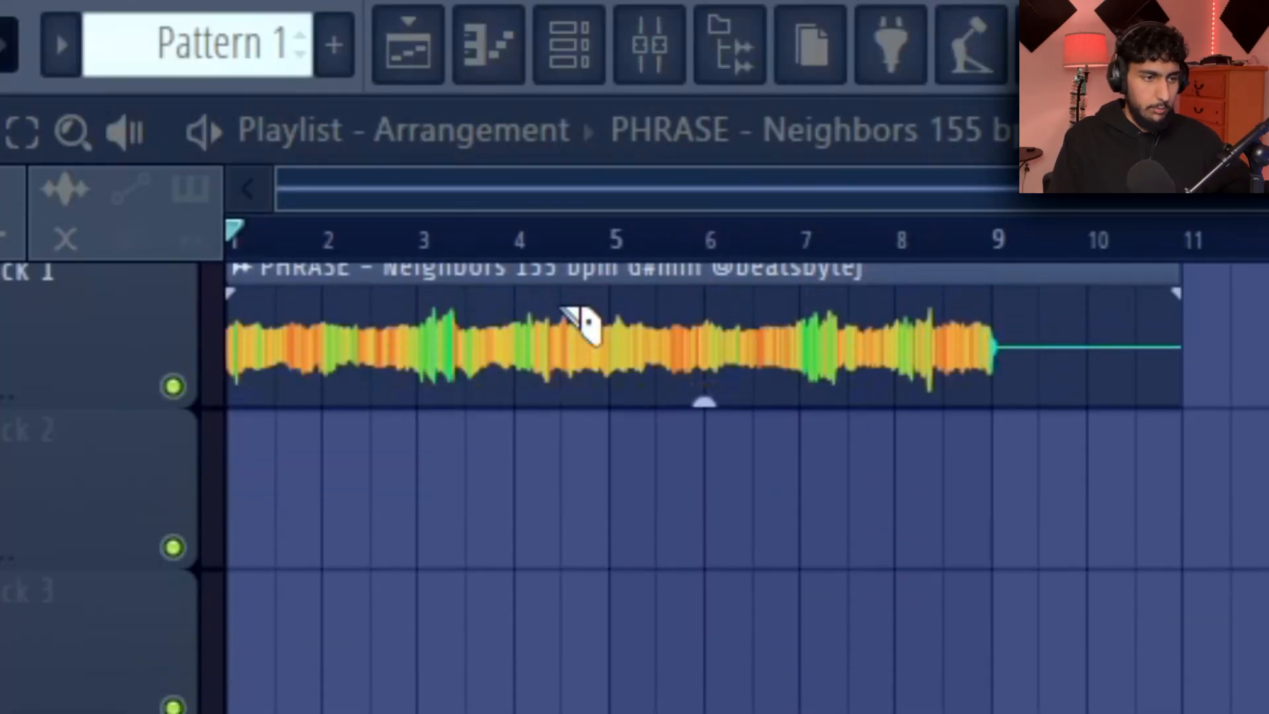
drag(1031, 403, 991, 403)
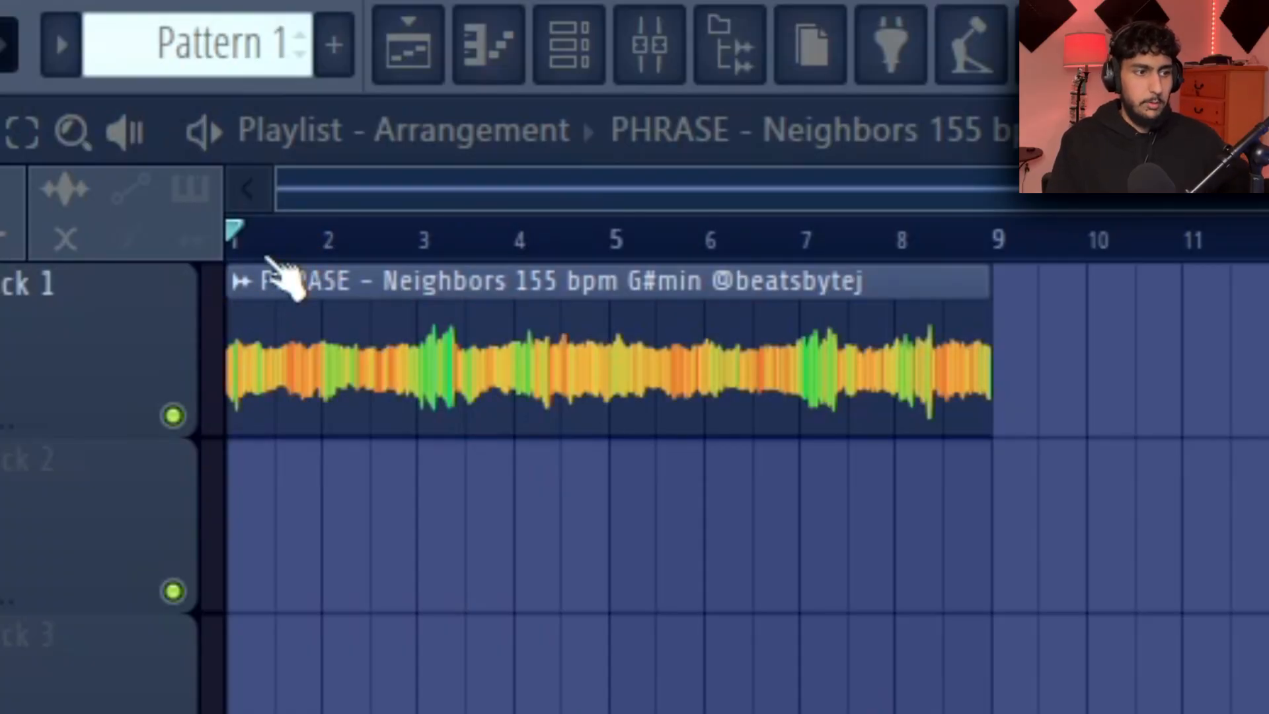
Step: Extract bass and instruments stems from the Neighbors clip's sample onto their own playlist tracks, muting the source clip
click(238, 282)
click(336, 267)
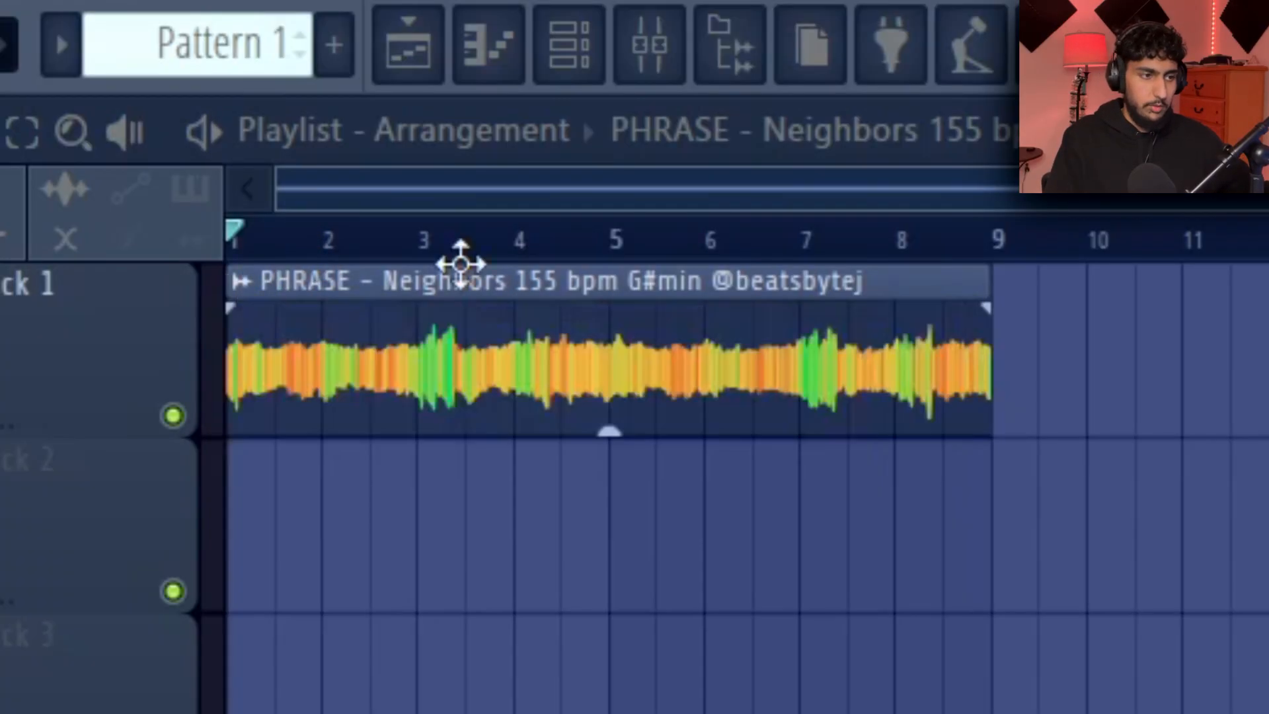
click(239, 283)
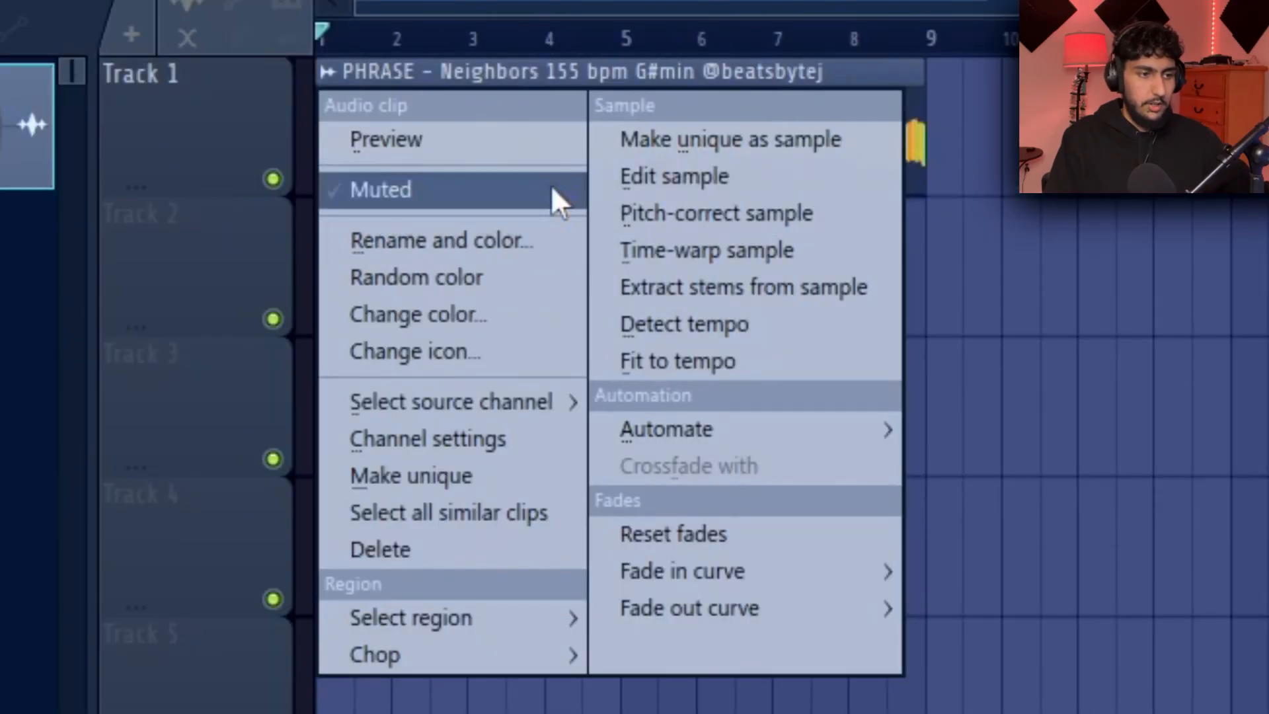
click(319, 69)
click(327, 72)
click(831, 289)
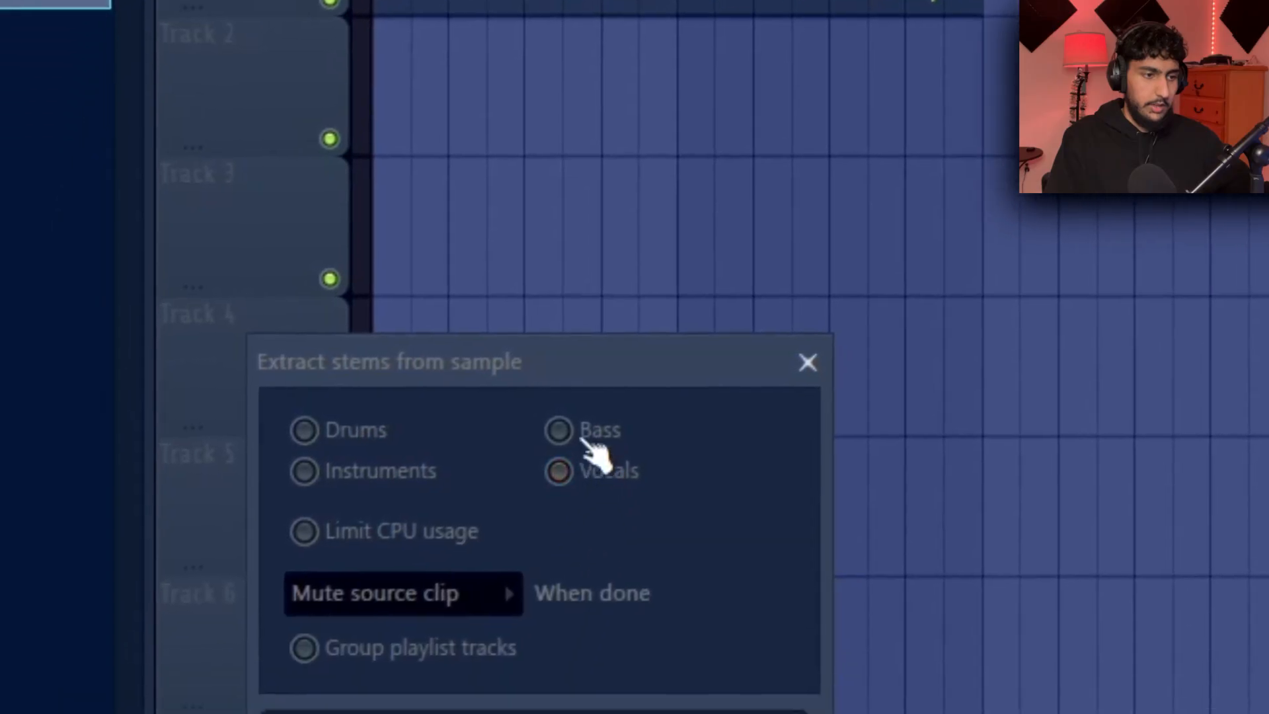
click(529, 611)
click(311, 653)
click(863, 601)
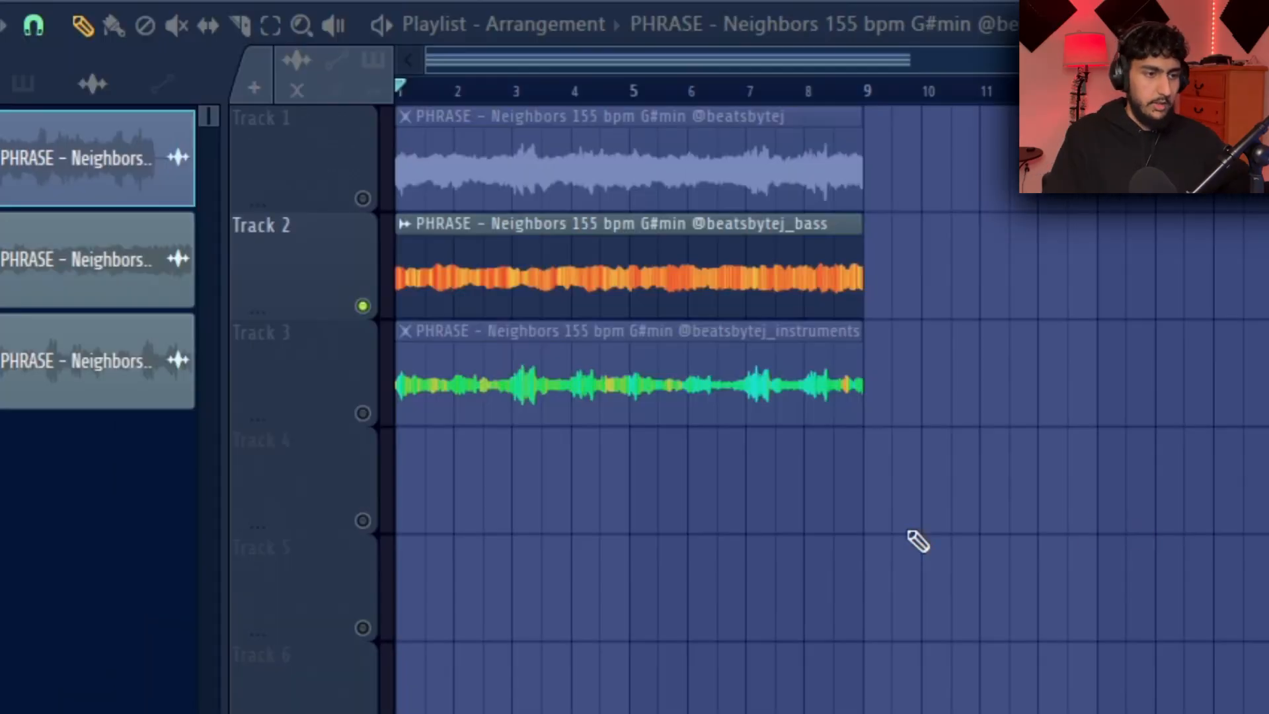
Step: Solo the bass stem and the instruments stem in turn and play each one
right_click(363, 413)
right_click(363, 306)
key(space)
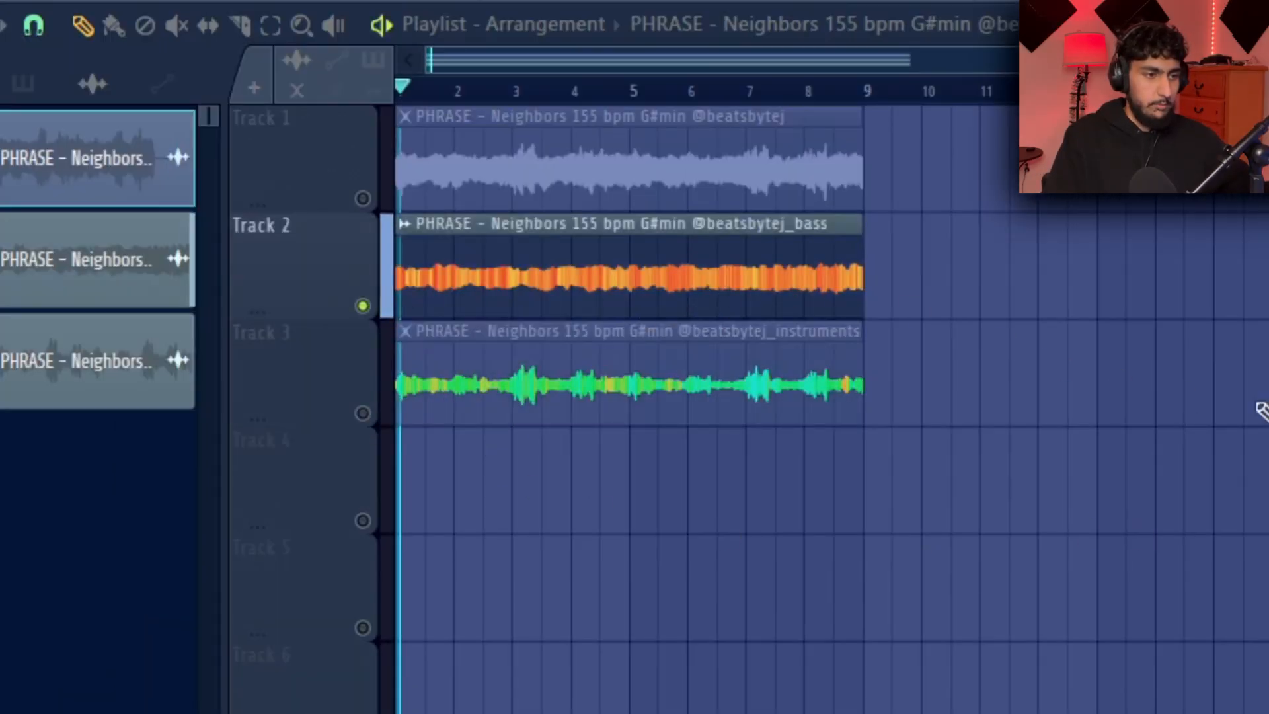
key(space)
click(363, 413)
key(space)
key(space)
click(364, 306)
key(space)
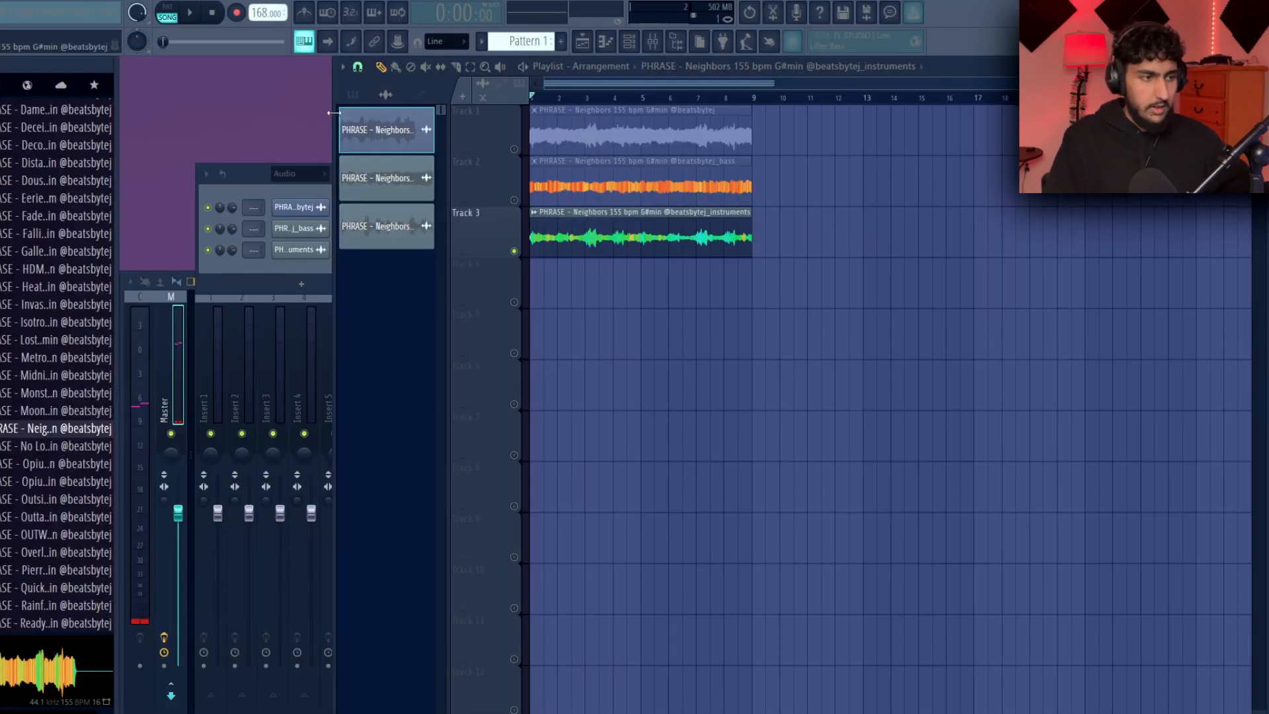
Step: Place Pattern 1 on Track 5 from bar 1 to bar 9 and unmute the other playlist tracks
click(353, 94)
drag(364, 116, 649, 328)
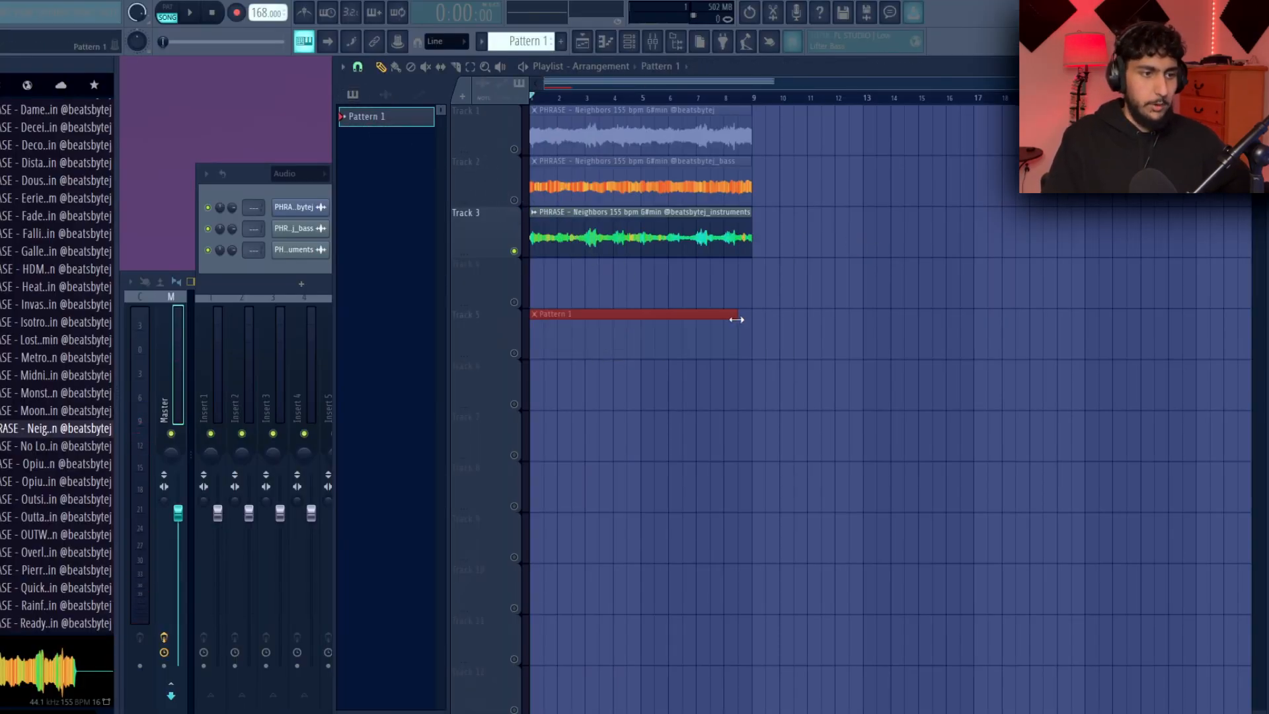
ctrl+drag(822, 347, 584, 182)
right_click(833, 306)
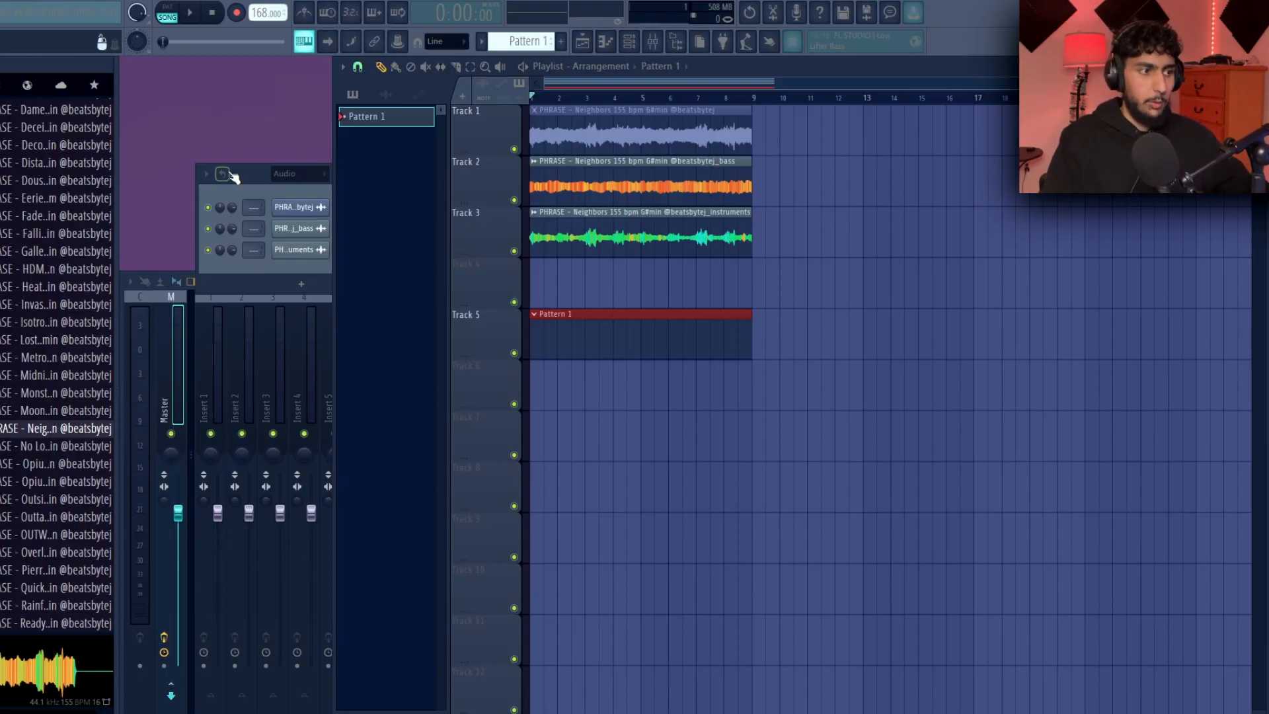
ctrl+drag(728, 272, 674, 181)
right_click(914, 270)
Step: Show all channels in the channel rack and route the bass and instruments stem channels to mixer tracks 6 and 7
click(277, 174)
click(281, 188)
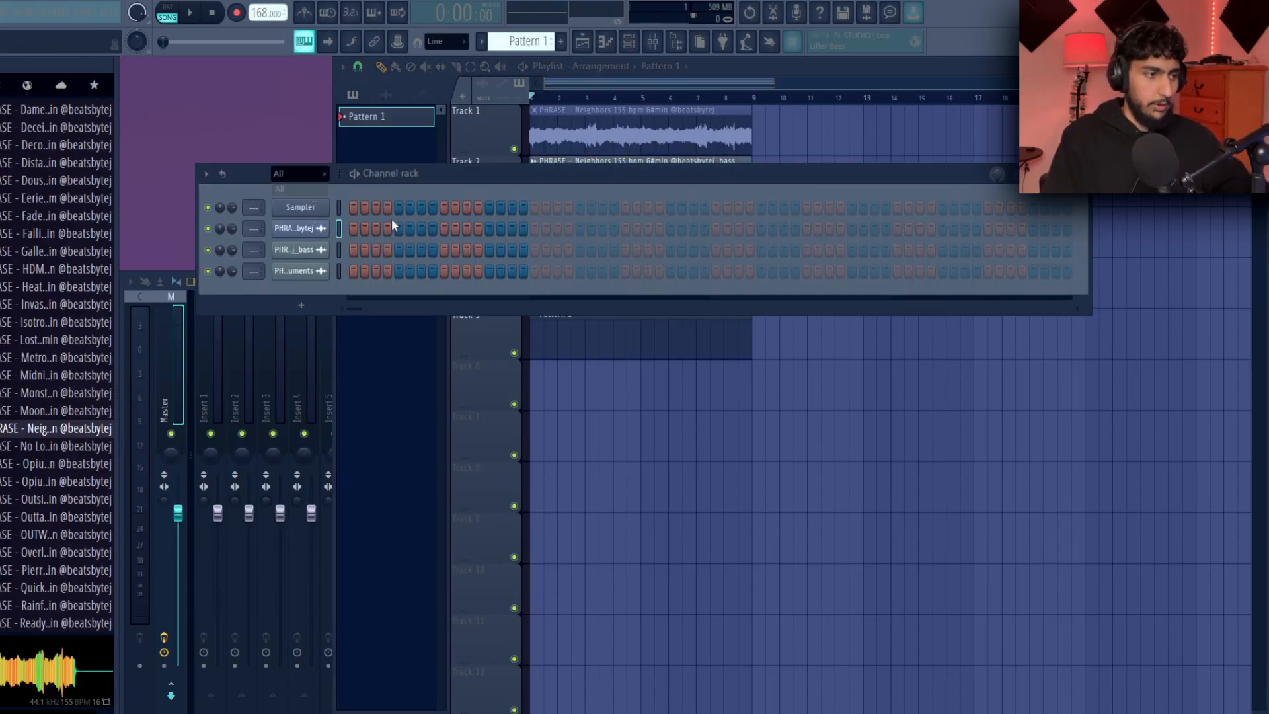
key(ctrl+l)
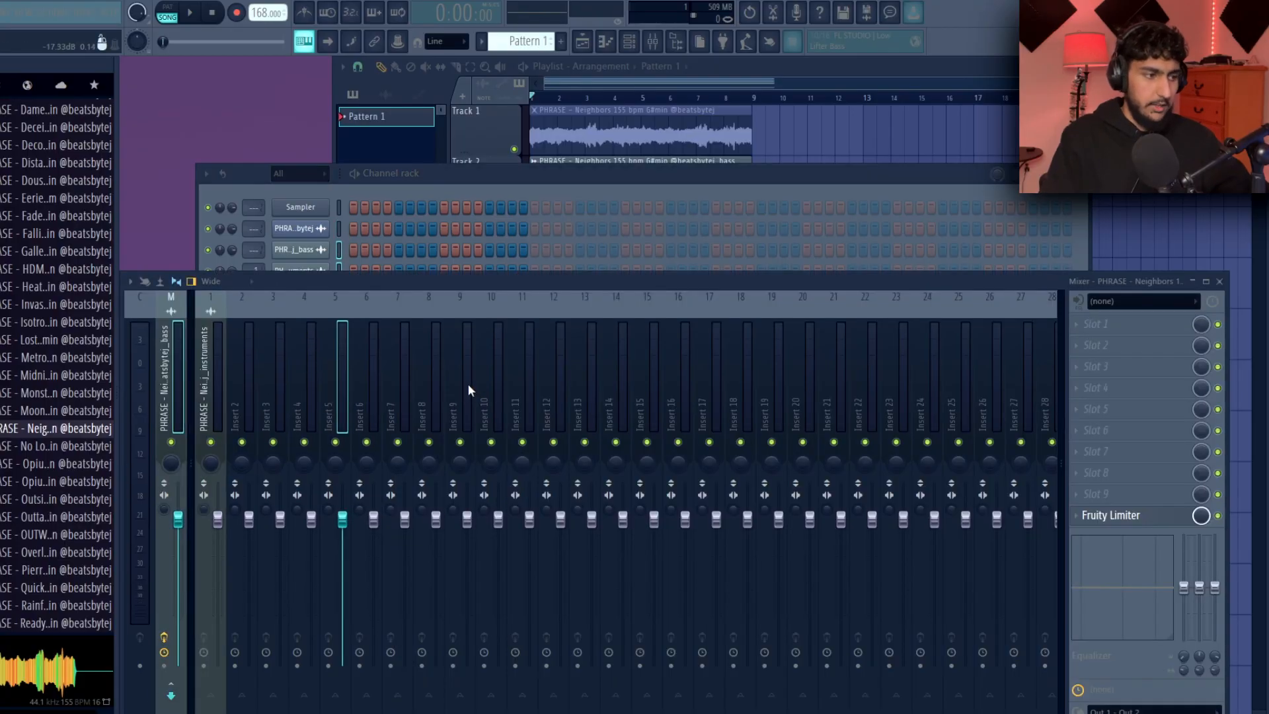
right_click(399, 360)
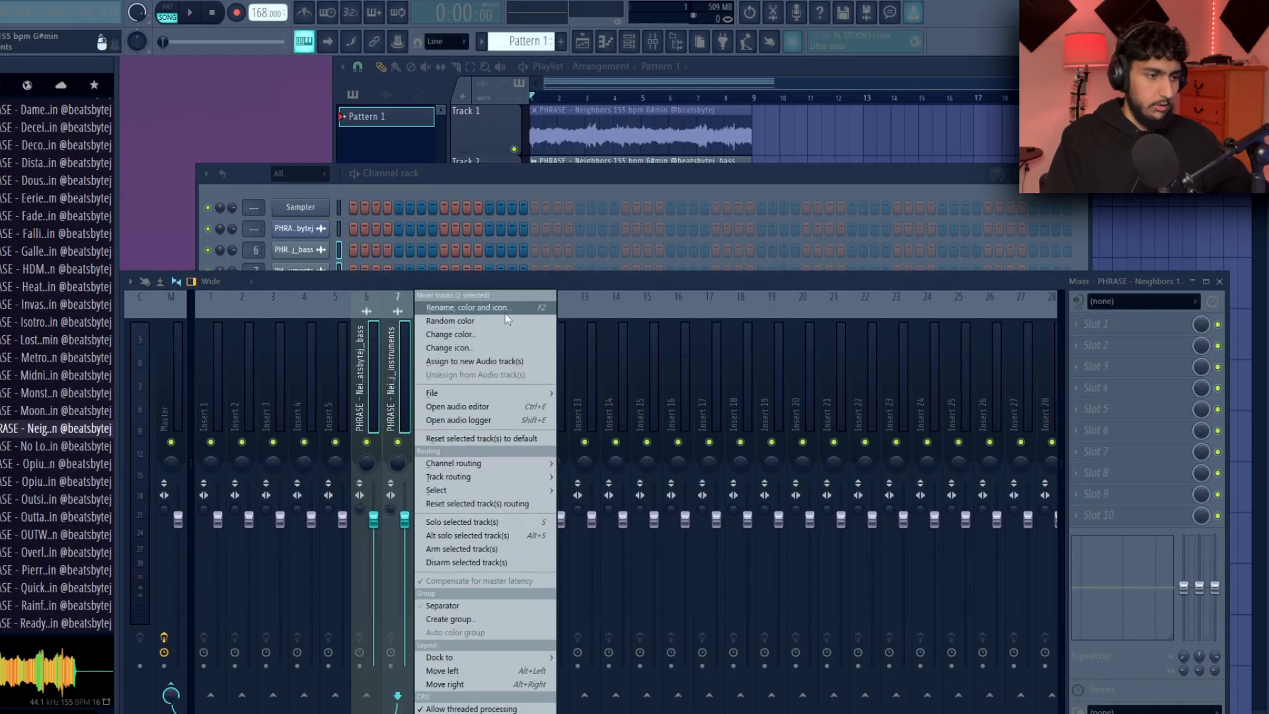
click(505, 349)
click(508, 264)
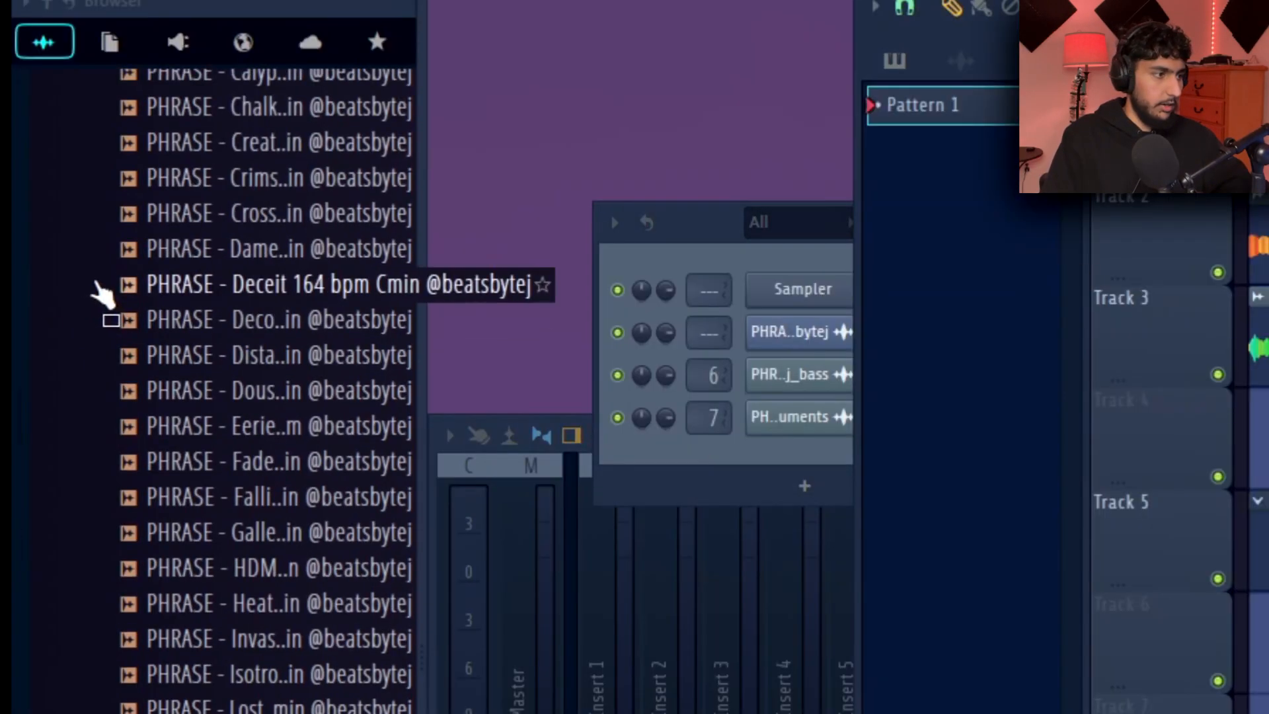
Step: Open the Drums folder of the sample library and add the 808 - Atlanta_v2 sample as a new channel
scroll(103, 203, up, 10)
click(205, 353)
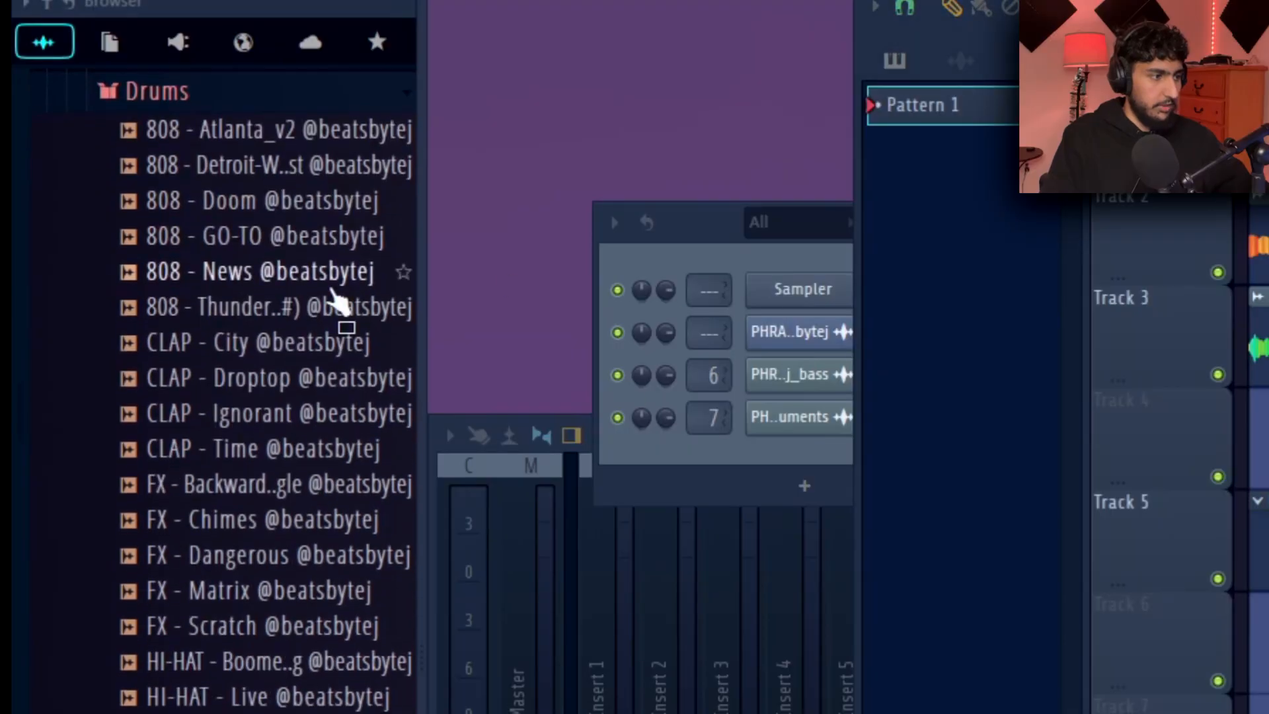
click(714, 265)
drag(251, 200, 255, 215)
drag(241, 128, 799, 476)
Step: Audition the clap samples and add CLAP - Time and CLAP - Droptop as new channels
key(Down)
key(Down)
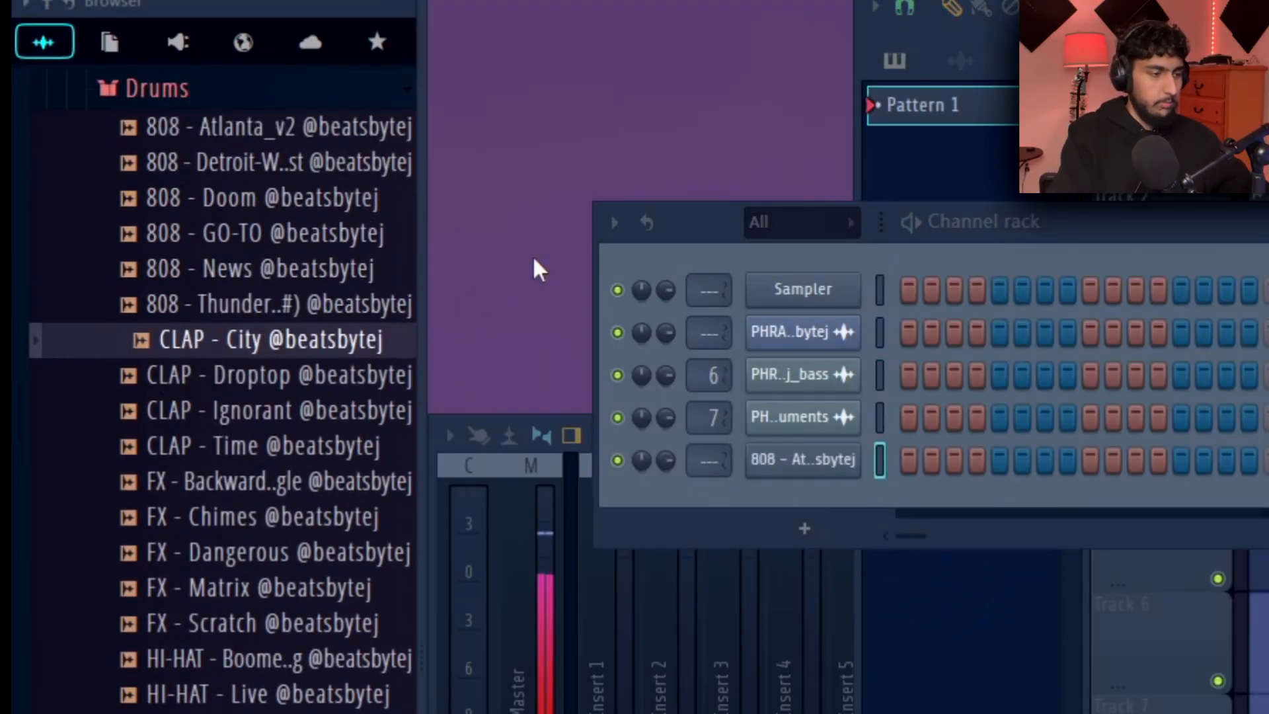
key(Down)
key(Down)
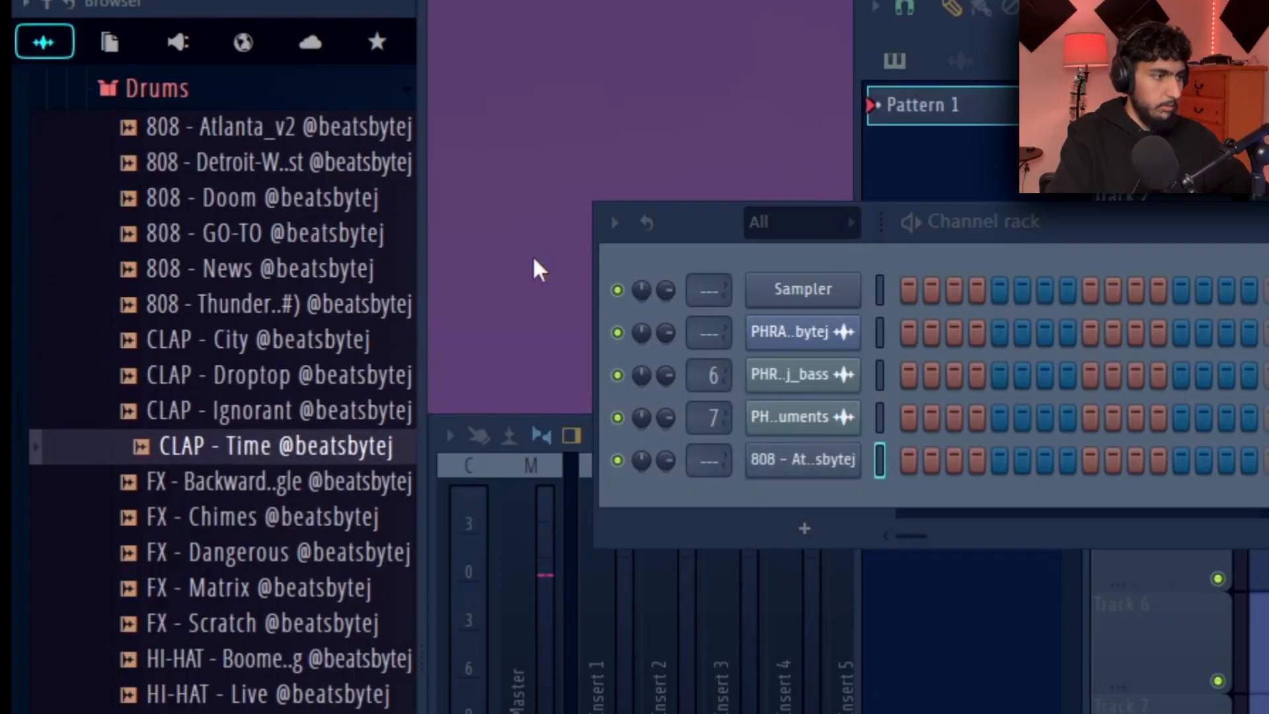
drag(291, 447, 760, 568)
drag(309, 375, 1102, 482)
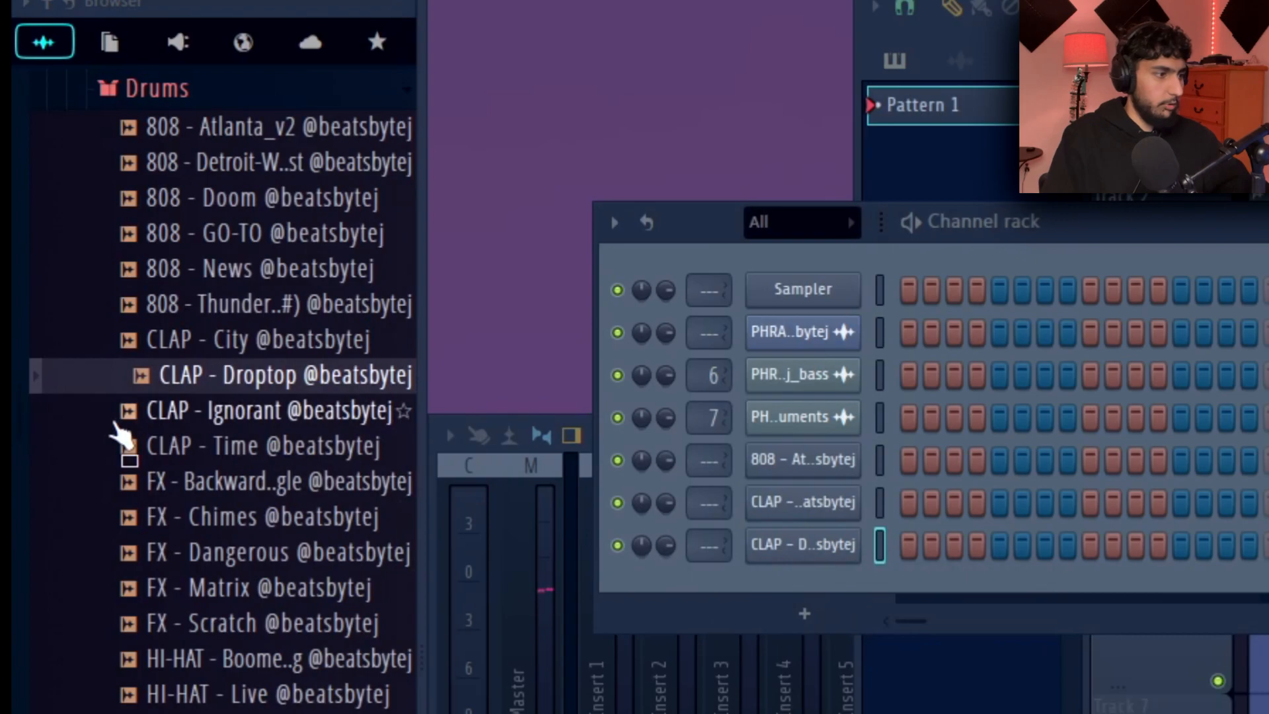
Step: Audition the hi-hat samples and add HI-HAT - Nikon as a new channel
scroll(221, 359, down, 6)
click(262, 482)
key(Down)
key(Down)
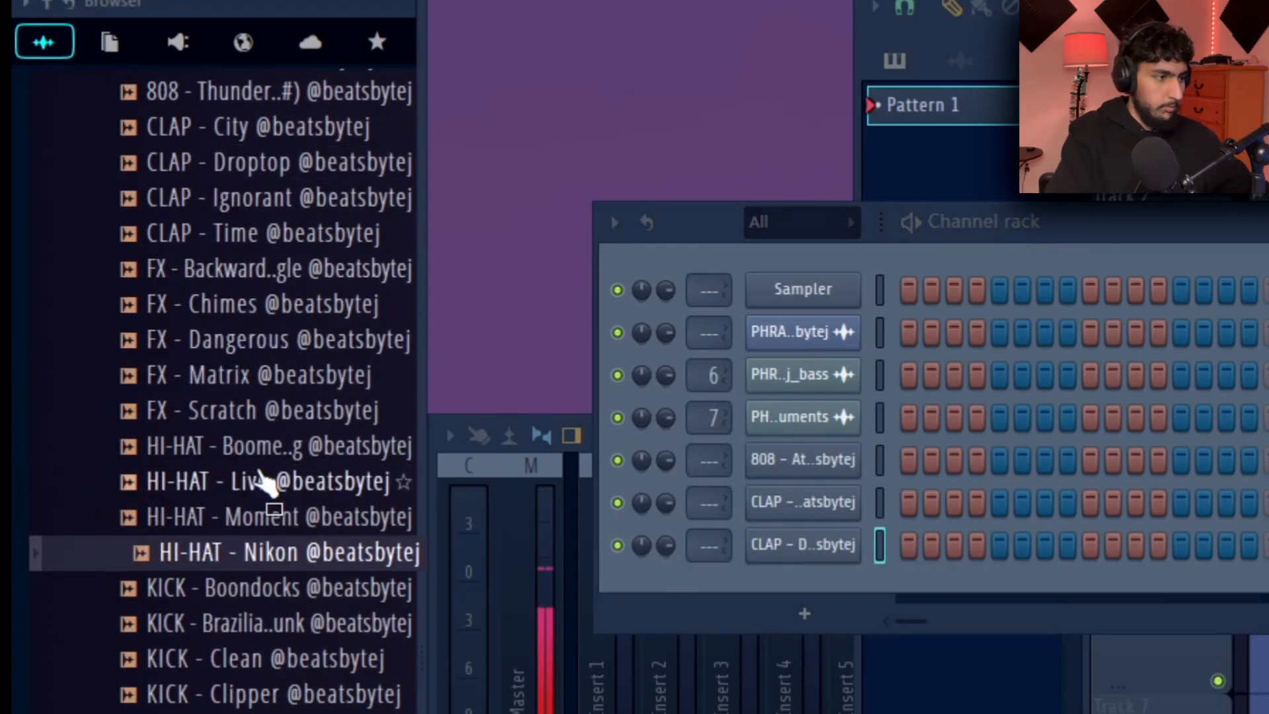
drag(238, 553, 873, 622)
Step: Audition the kick samples and add KICK - Thump as a new channel
scroll(199, 324, down, 4)
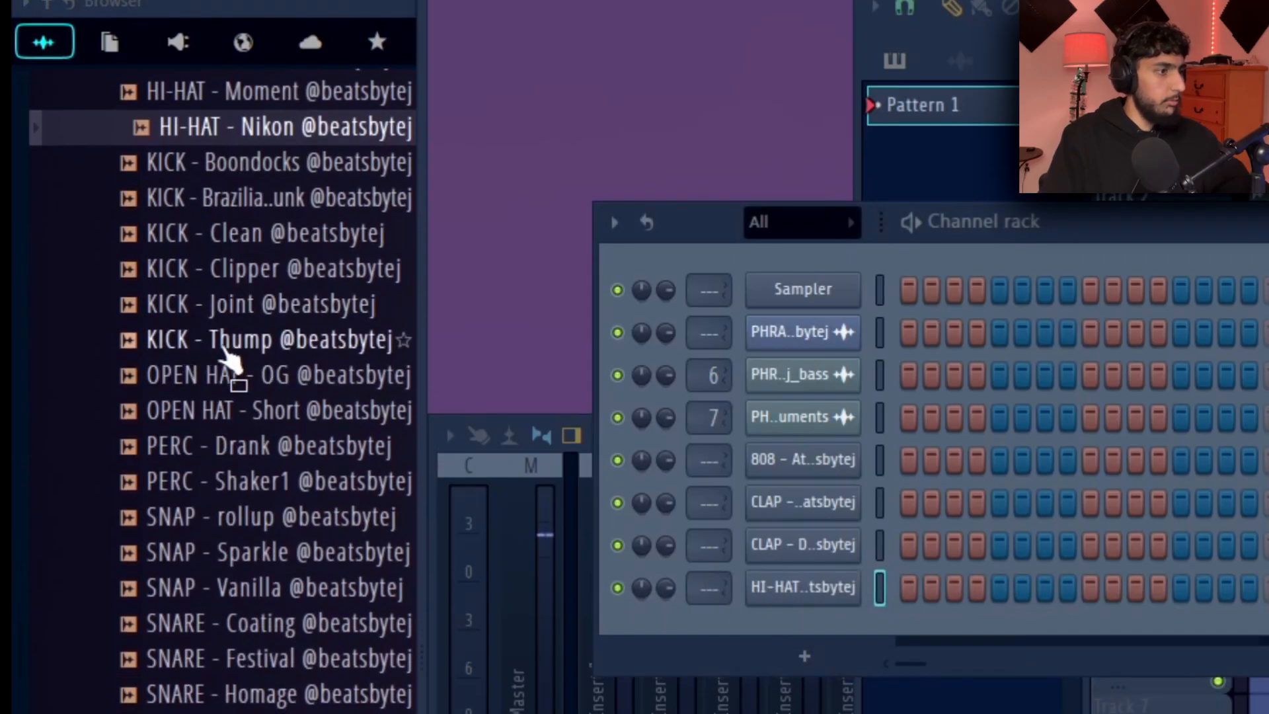
click(220, 340)
click(245, 237)
key(Down)
key(Down)
key(Down)
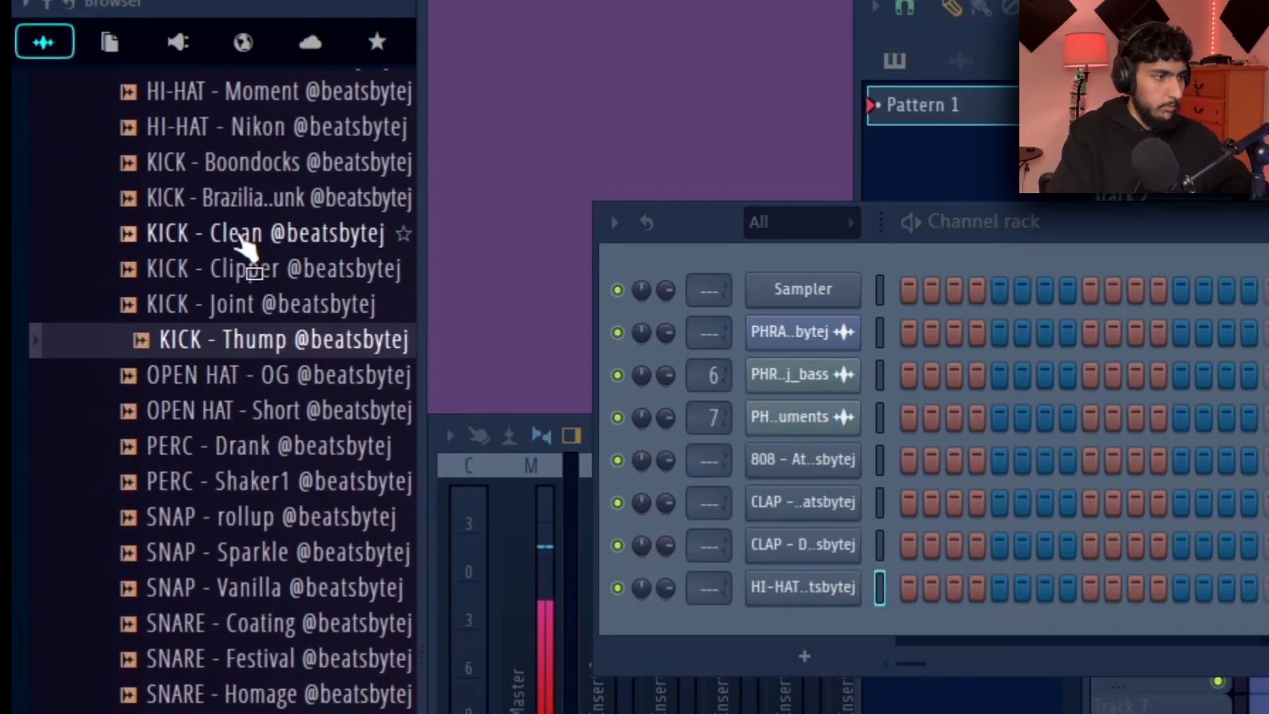
key(Down)
key(Up)
drag(291, 340, 925, 668)
Step: Audition the open hat, perc and snap samples and add PERC - Drank as a new channel
scroll(250, 450, down, 2)
scroll(291, 274, up, 4)
scroll(283, 240, down, 4)
scroll(211, 474, up, 2)
key(Down)
key(Down)
key(Down)
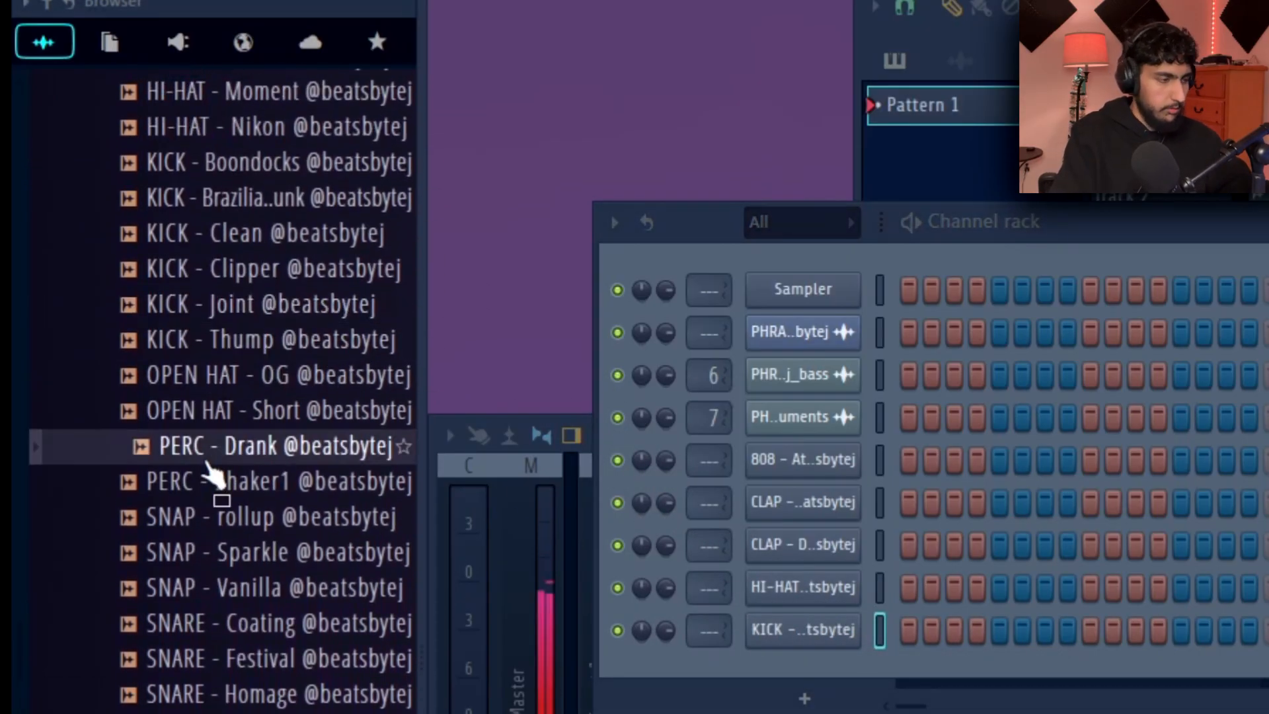
key(Down)
key(Down)
key(Down)
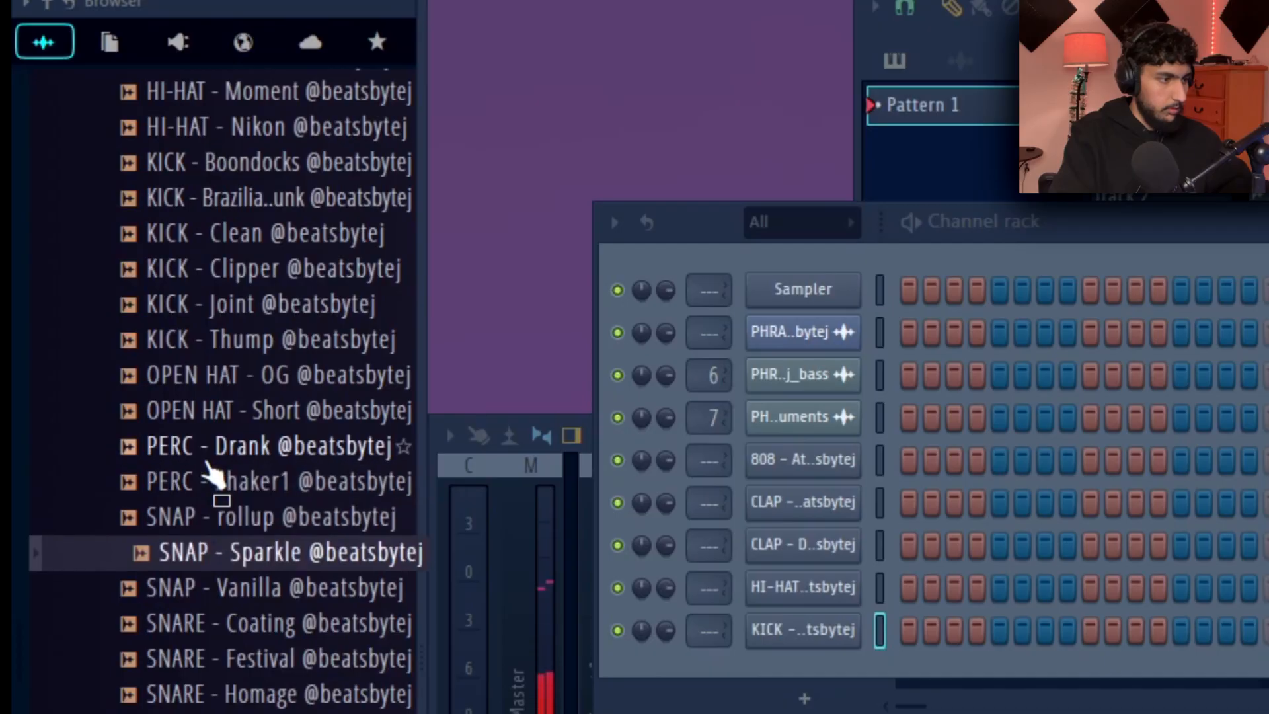
drag(271, 448, 946, 699)
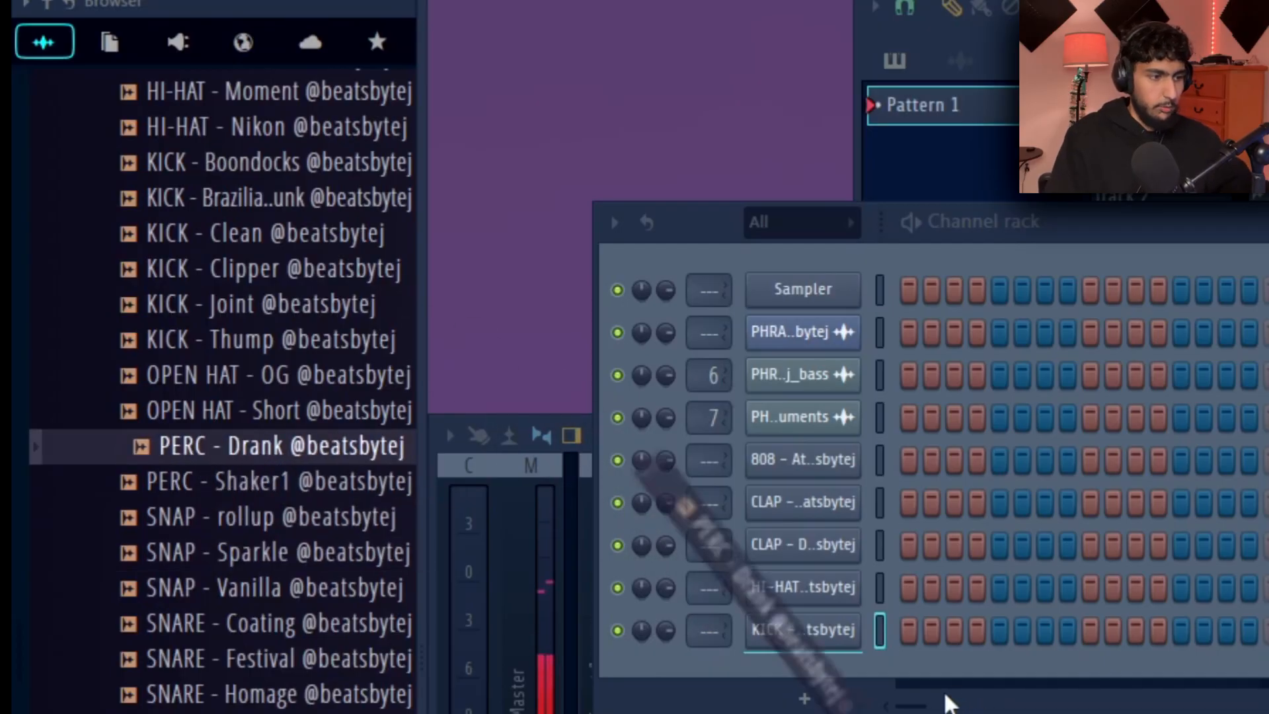
Step: Normalize the CLAP - Time sample in its channel settings
click(316, 314)
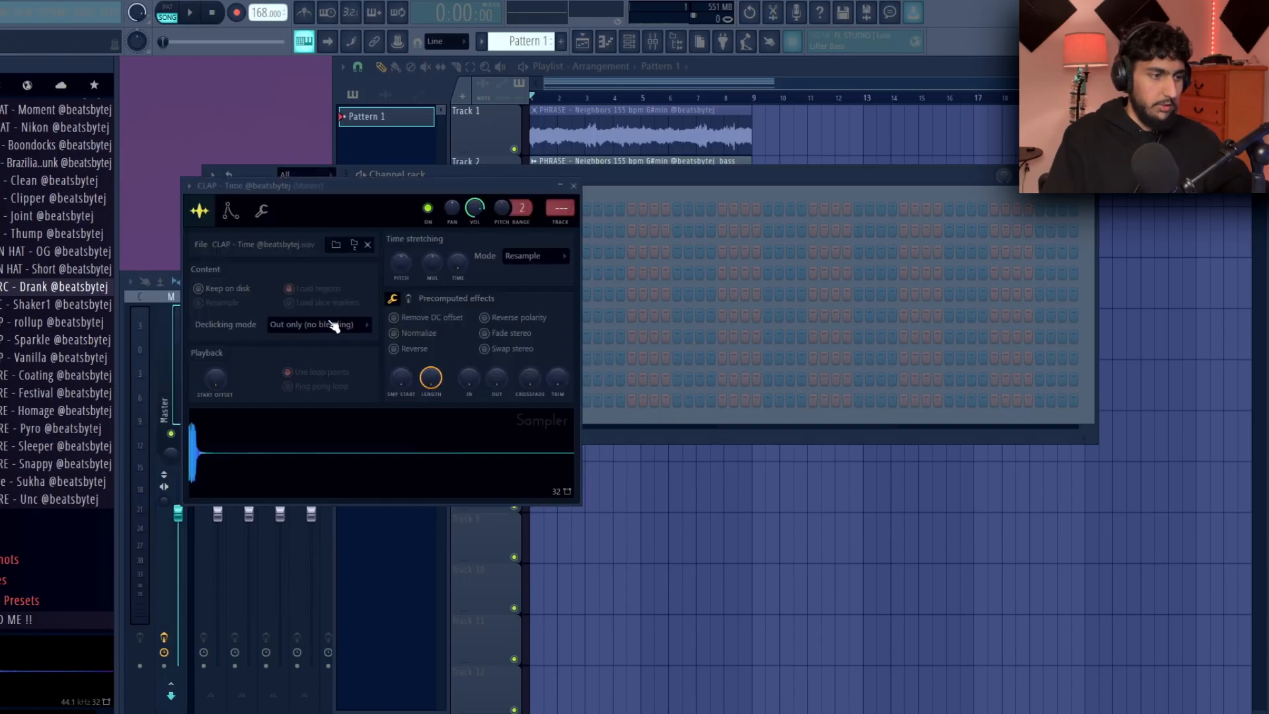
click(394, 333)
click(574, 187)
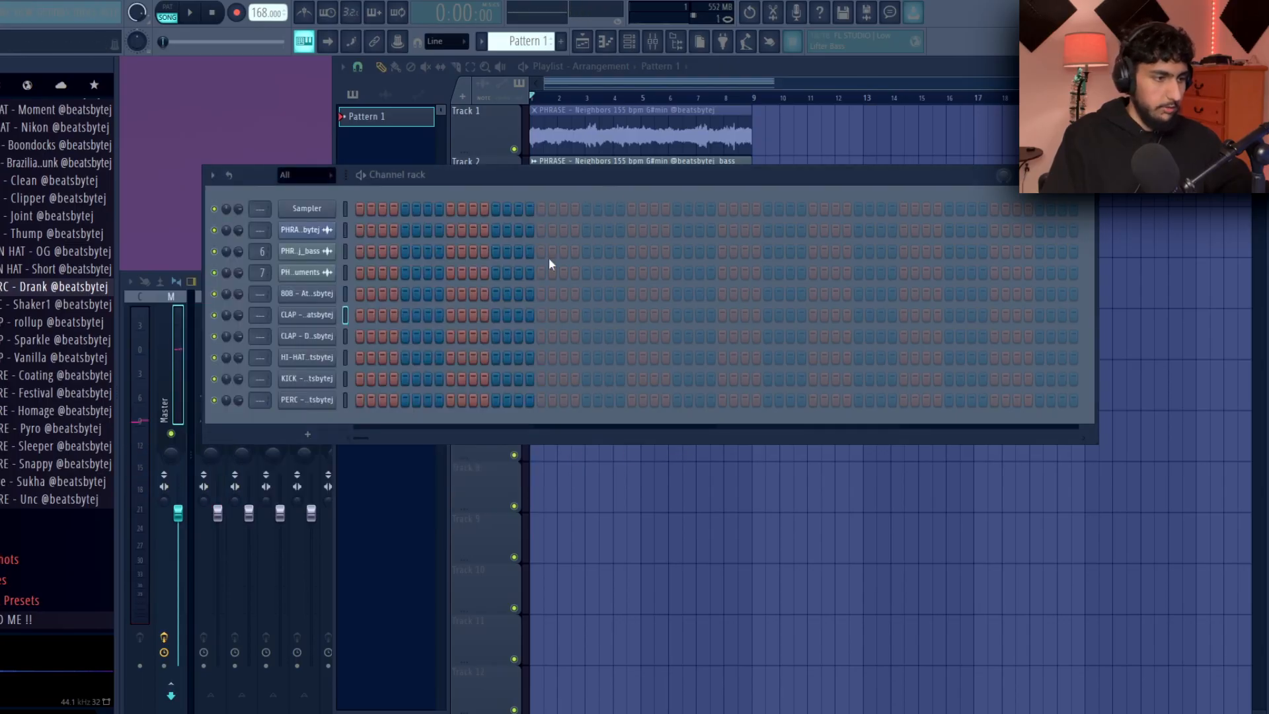
Step: Add a C5 note on beat 3 of bar 1 for CLAP - Time and duplicate it in every bar through bar 8
right_click(334, 309)
click(357, 314)
key(ctrl+b)
key(ctrl+b)
key(ctrl+b)
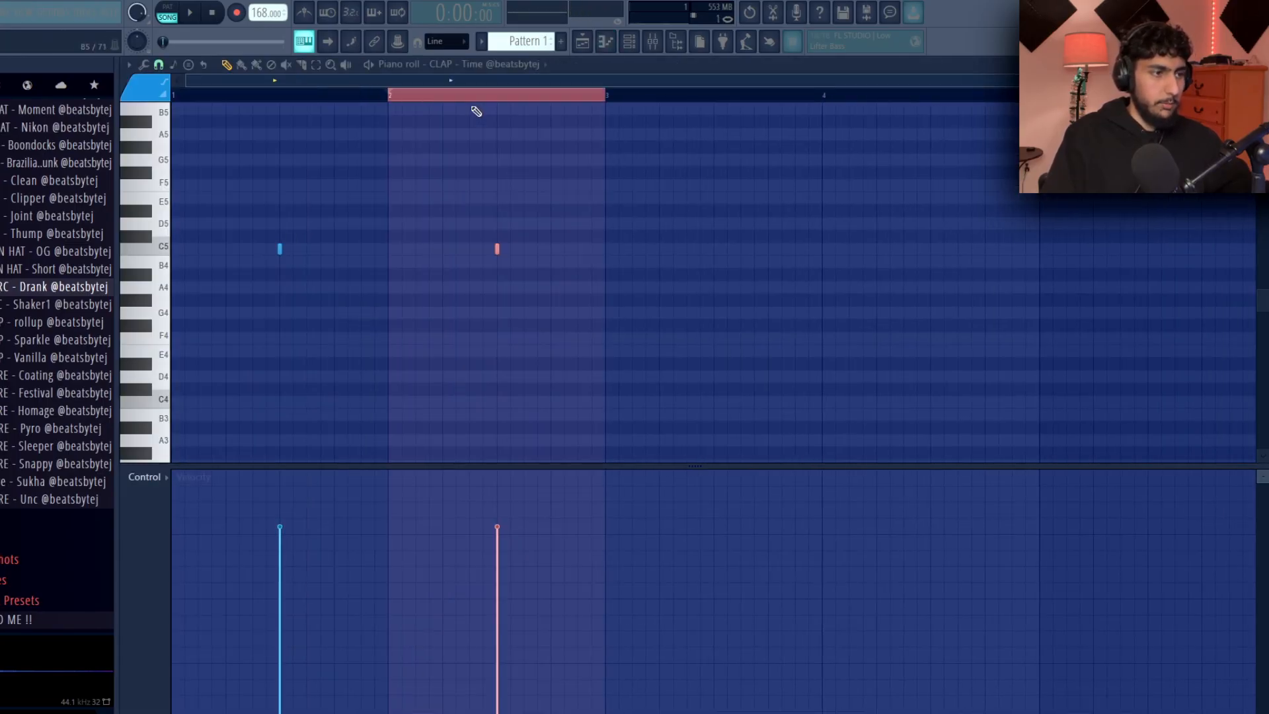
key(Escape)
Step: Replace the CLAP - Time note in bar 8 with a CLAP - Droptop note at the same position
right_click(335, 340)
click(360, 335)
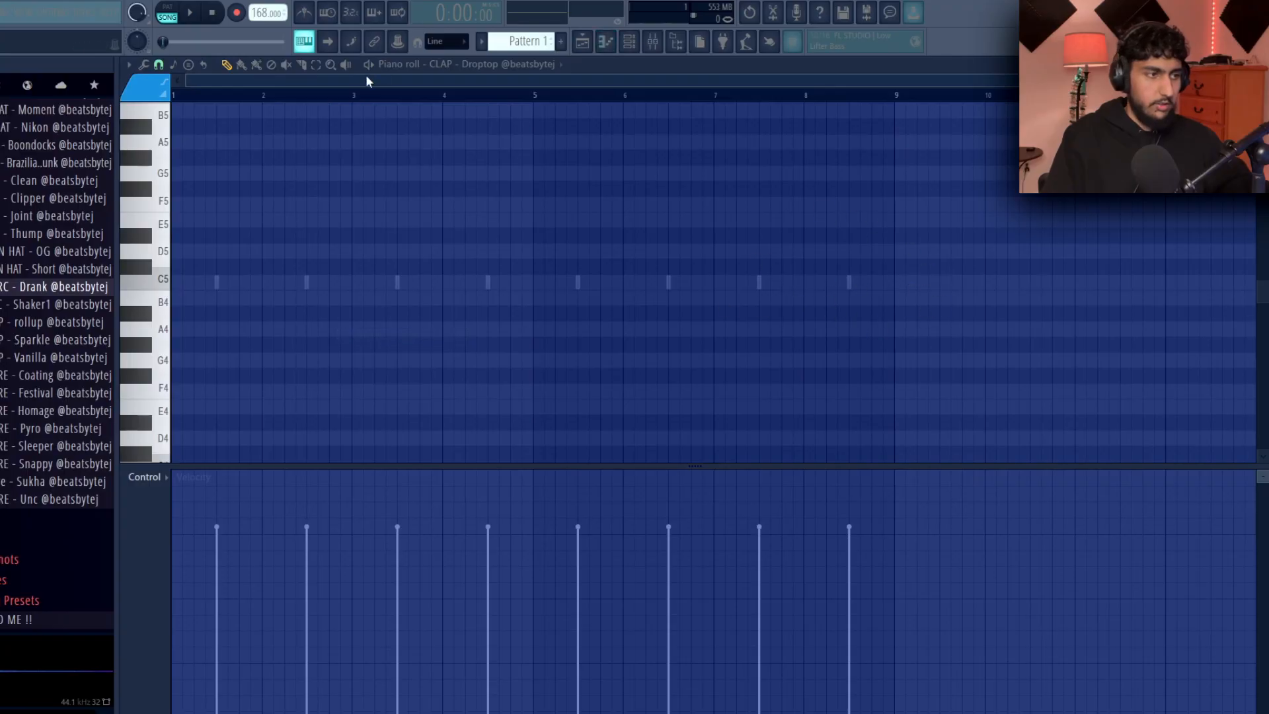
click(277, 282)
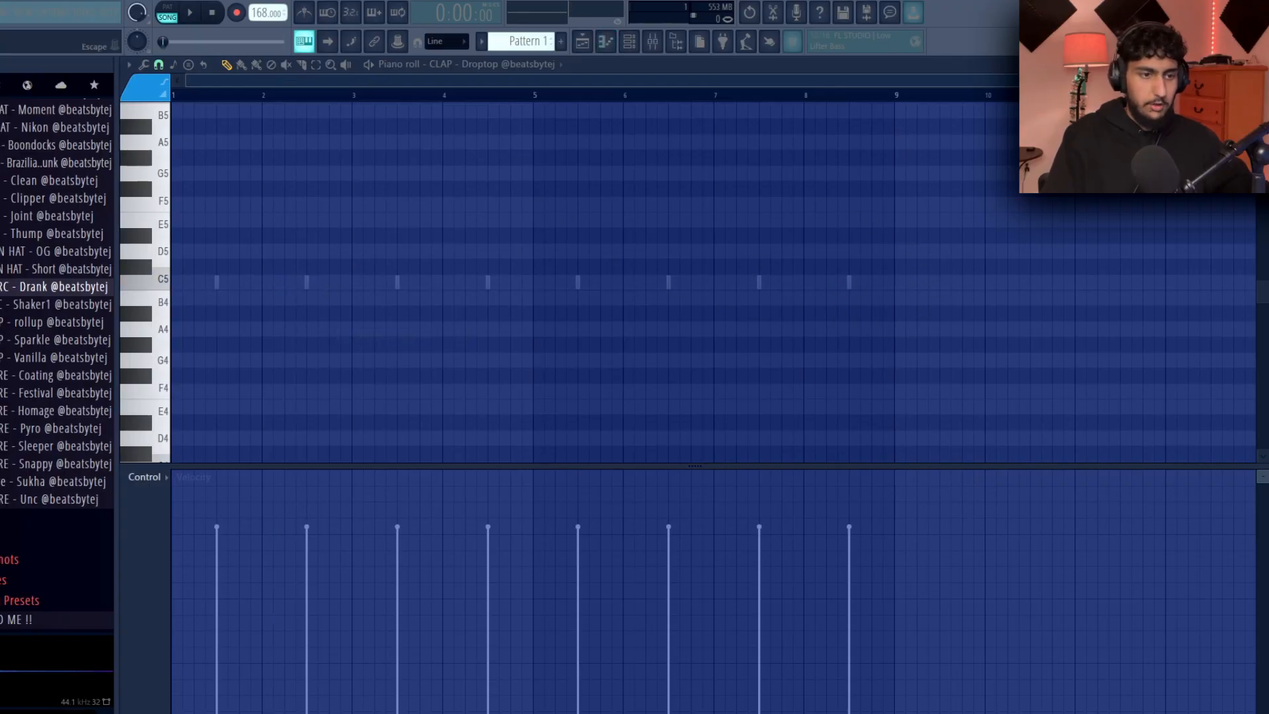
click(1260, 64)
right_click(334, 313)
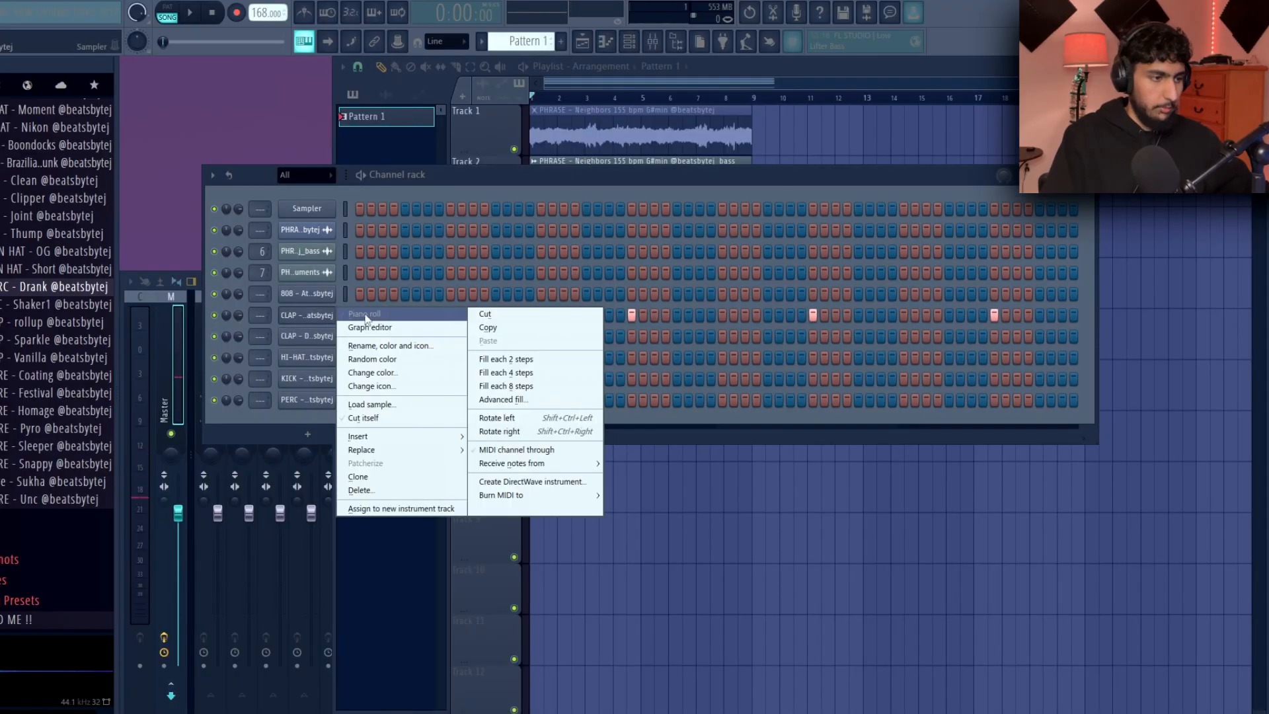
click(351, 315)
click(502, 65)
click(548, 236)
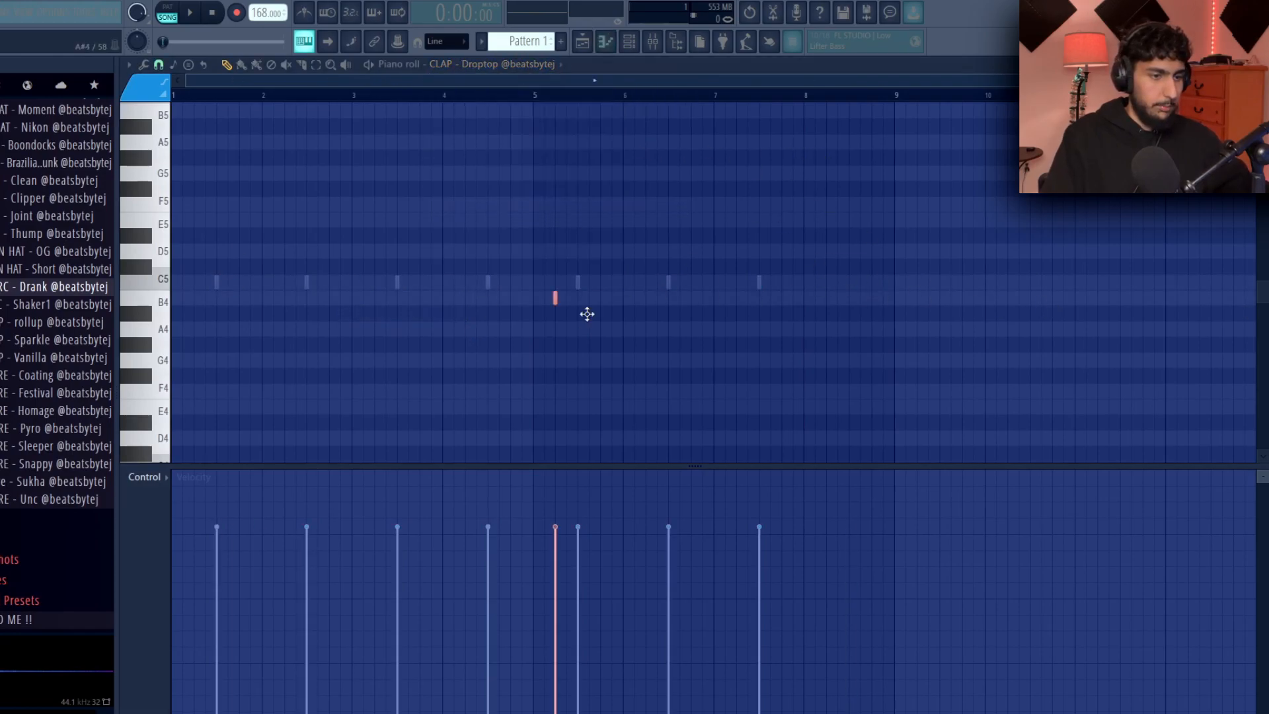
click(1260, 64)
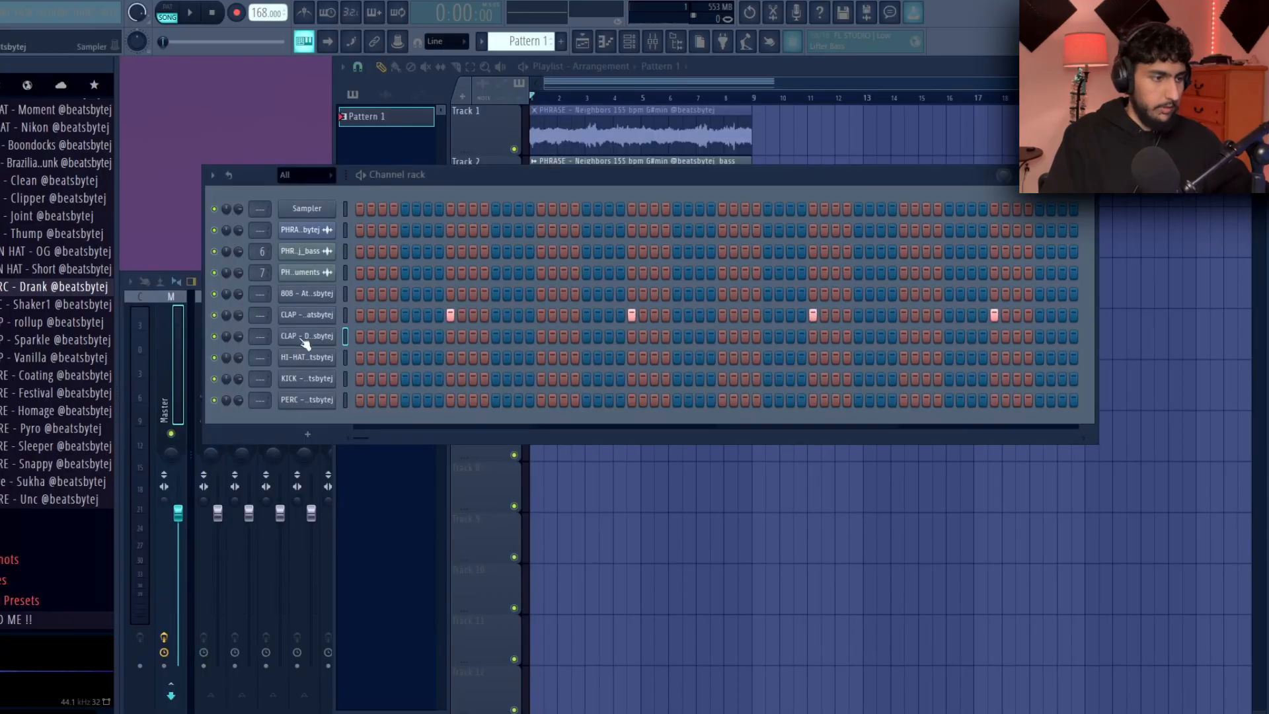
Step: Normalize the CLAP - Droptop sample and play the song to check the clap notes in the piano roll
click(304, 337)
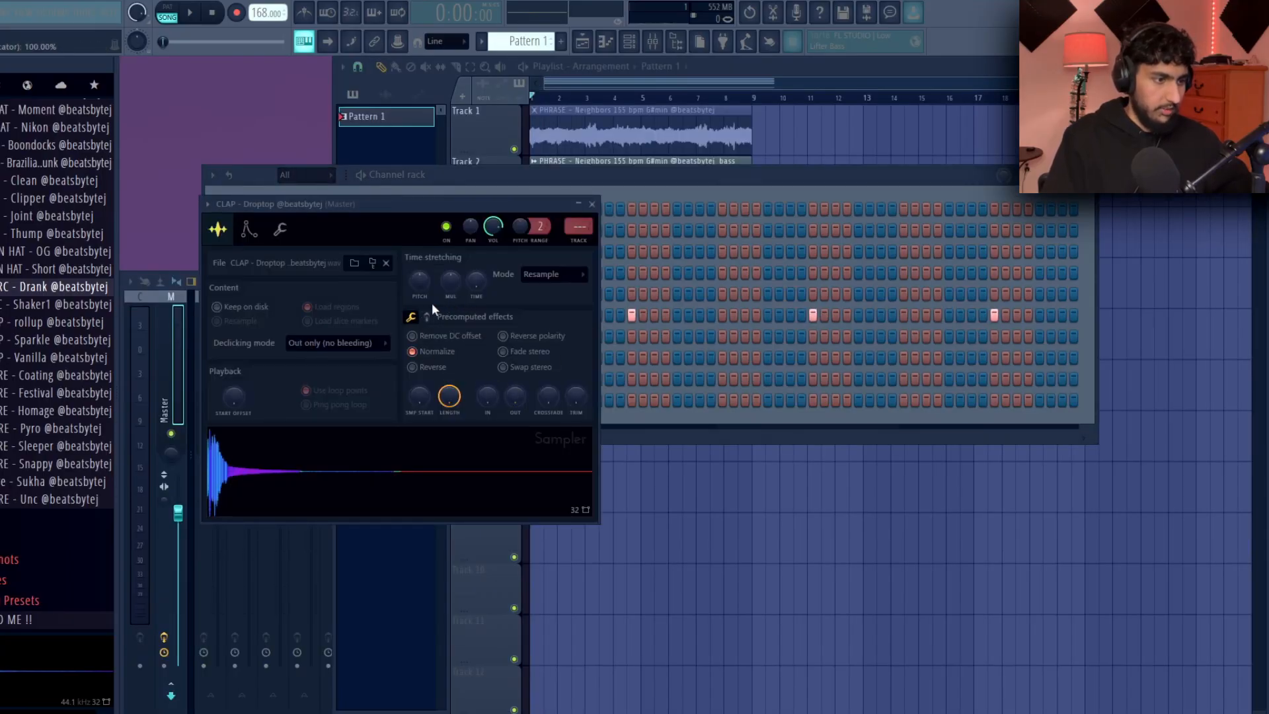
click(592, 204)
key(space)
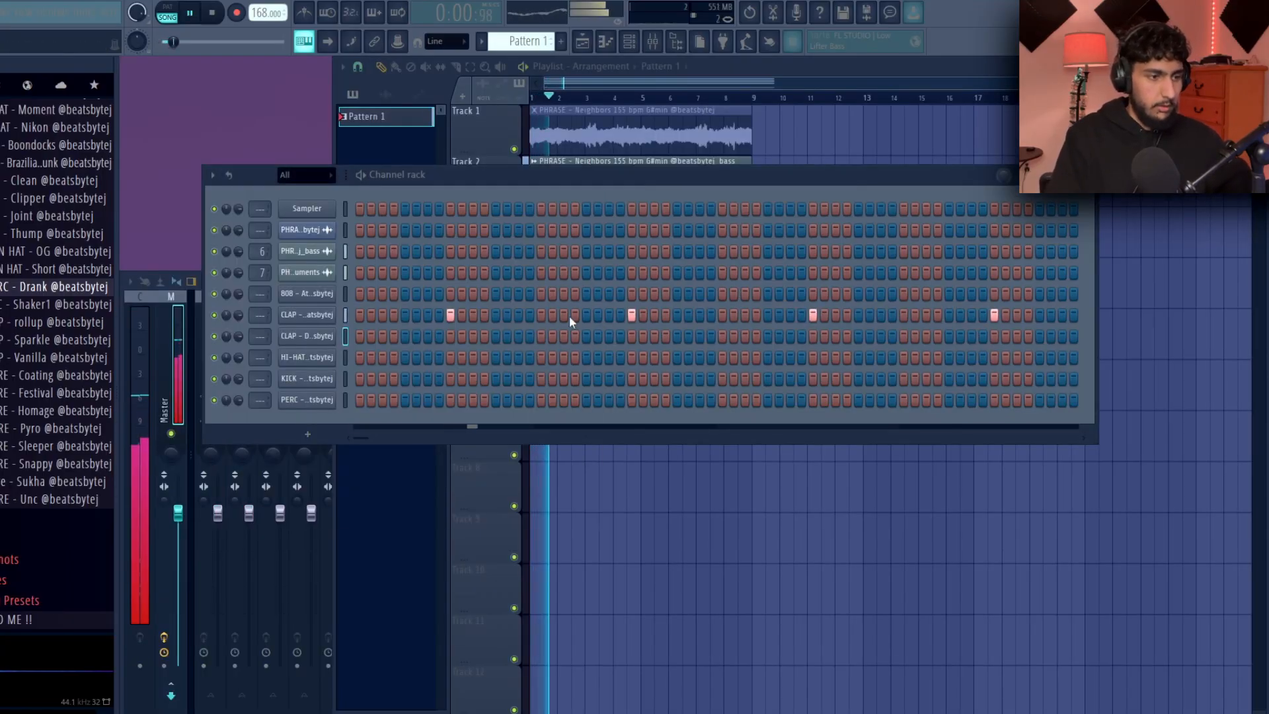
right_click(332, 315)
click(378, 310)
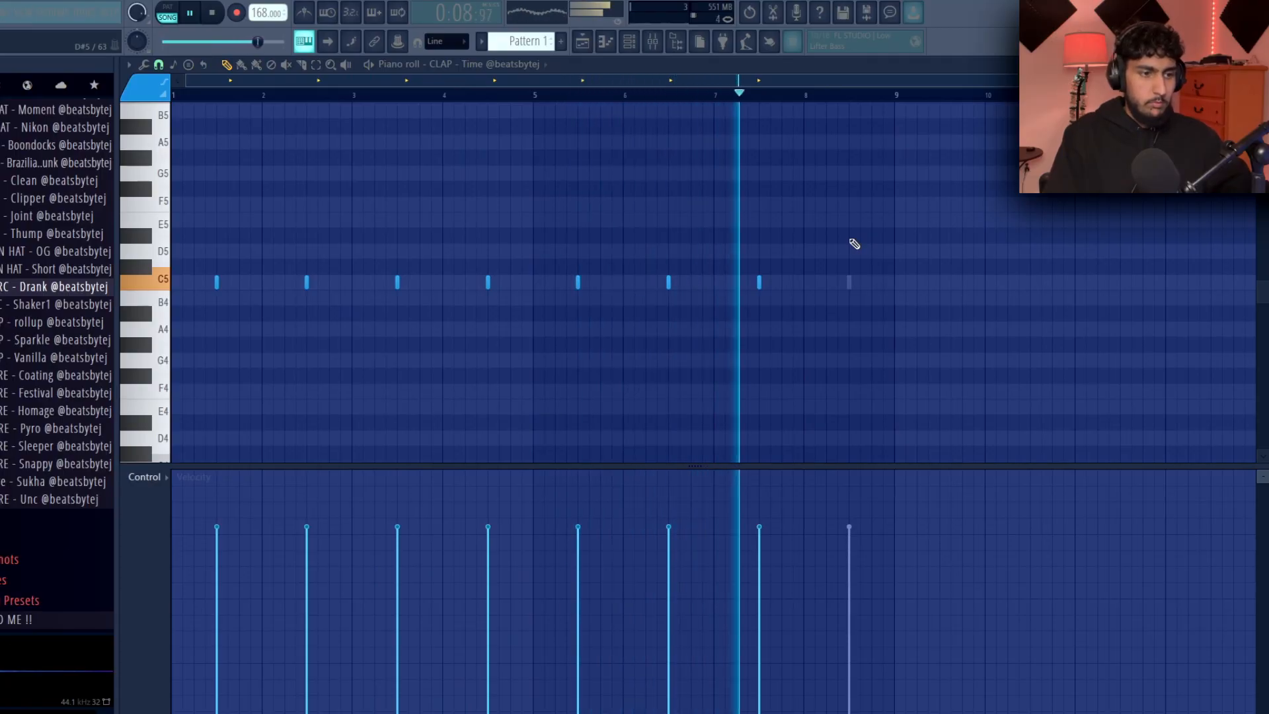
key(space)
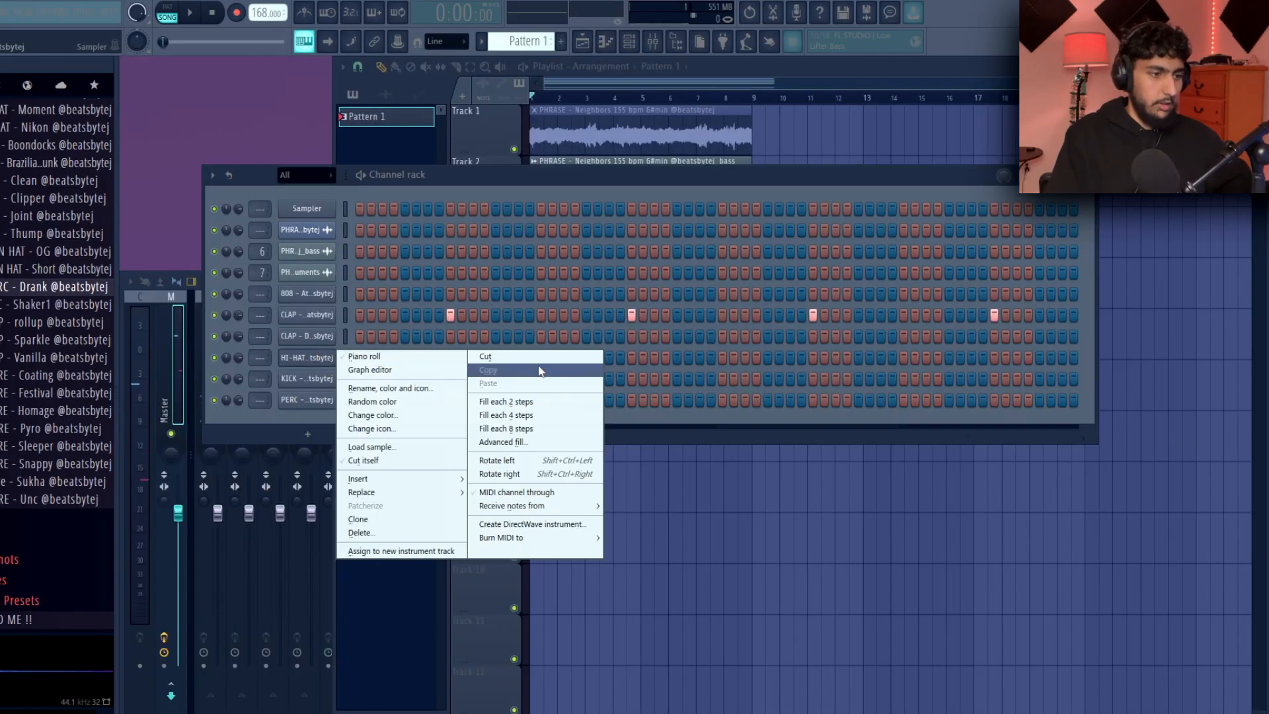
Step: Fill the HI-HAT - Nikon channel with a note every 2 steps and choose a finer snap in its piano roll
click(529, 400)
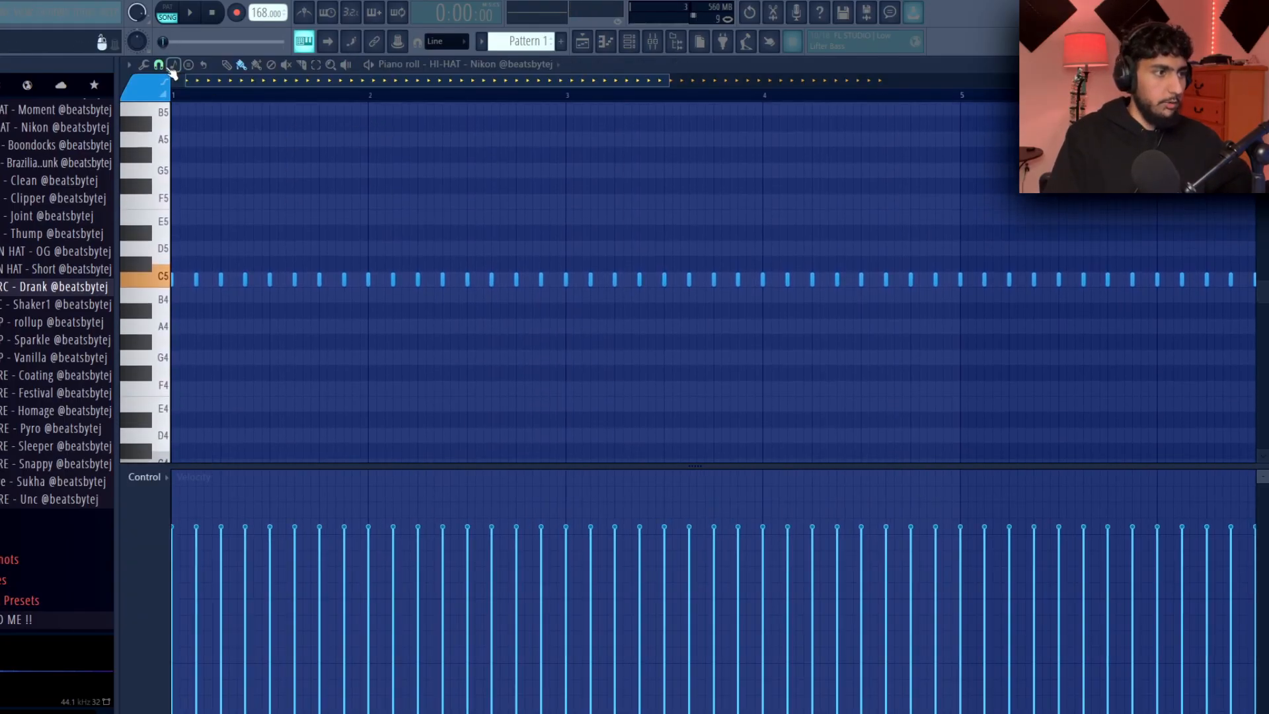
click(159, 64)
click(203, 184)
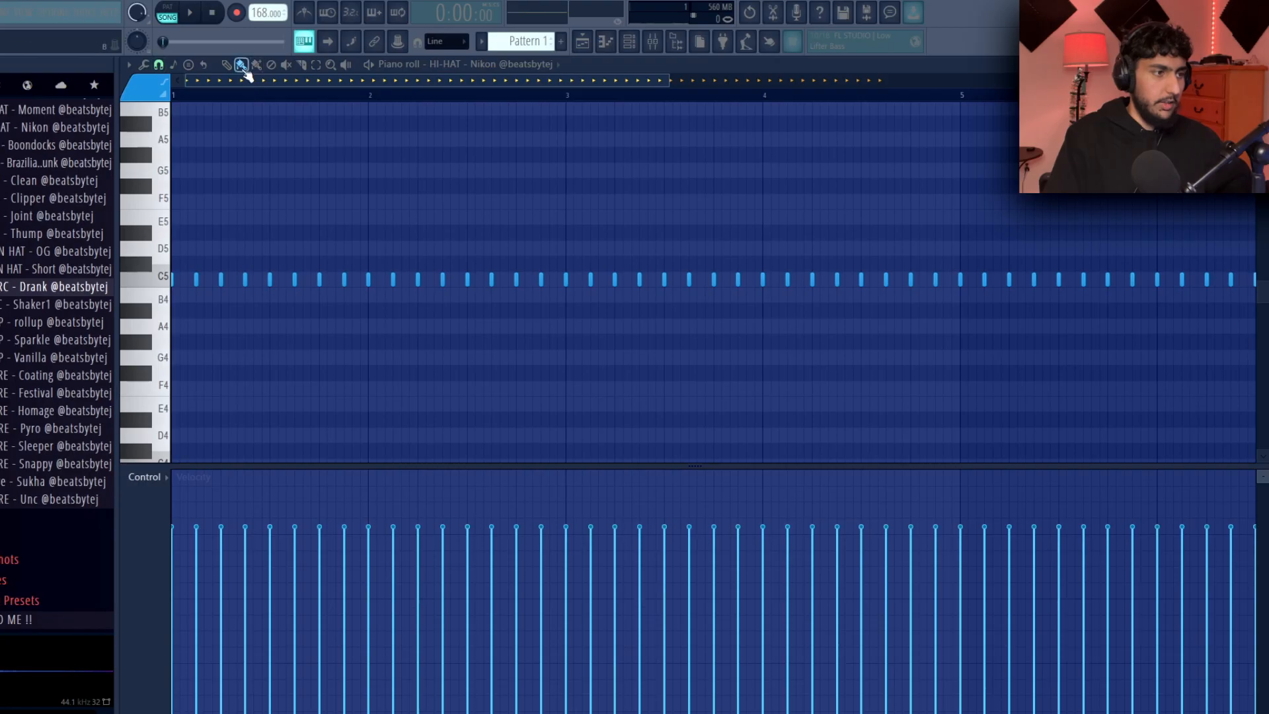
Step: Paint a fast roll of five A#4 hi-hat notes below the hat on beat 4 of bar 2
ctrl+scroll(257, 240, up, 2)
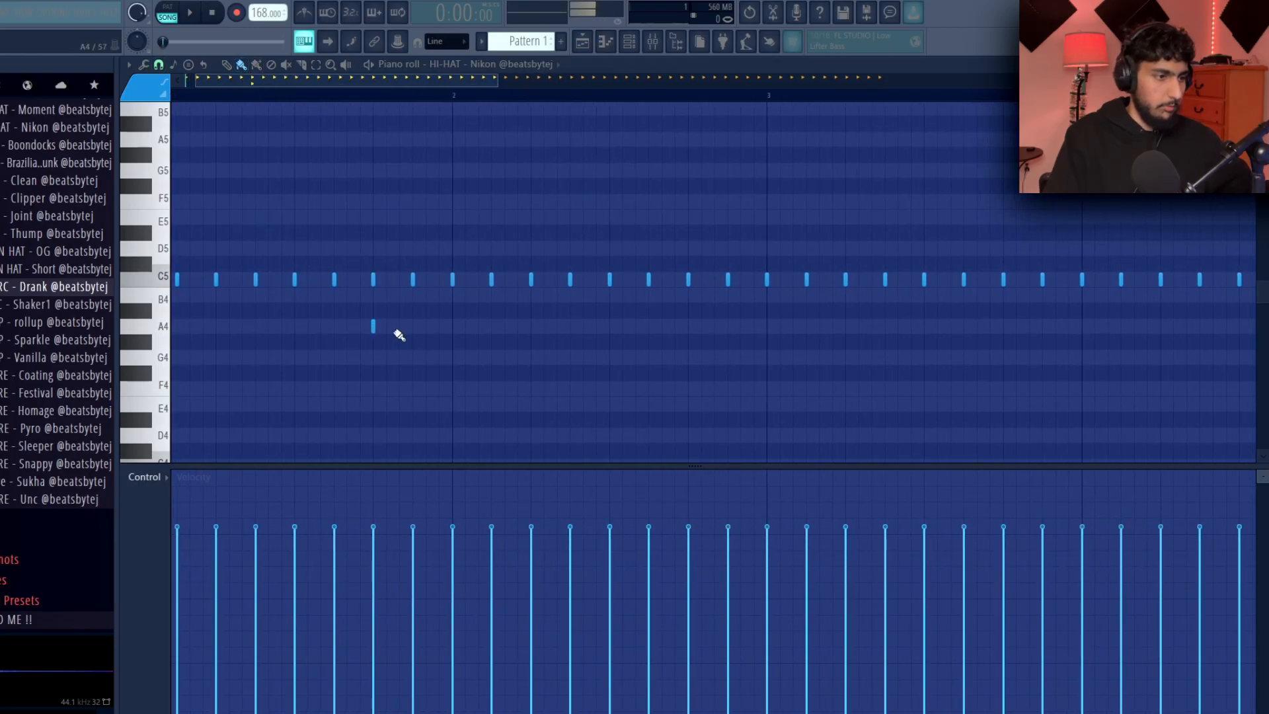
ctrl+scroll(651, 309, up, 1)
drag(689, 311, 746, 313)
right_click(719, 313)
ctrl+scroll(691, 310, up, 2)
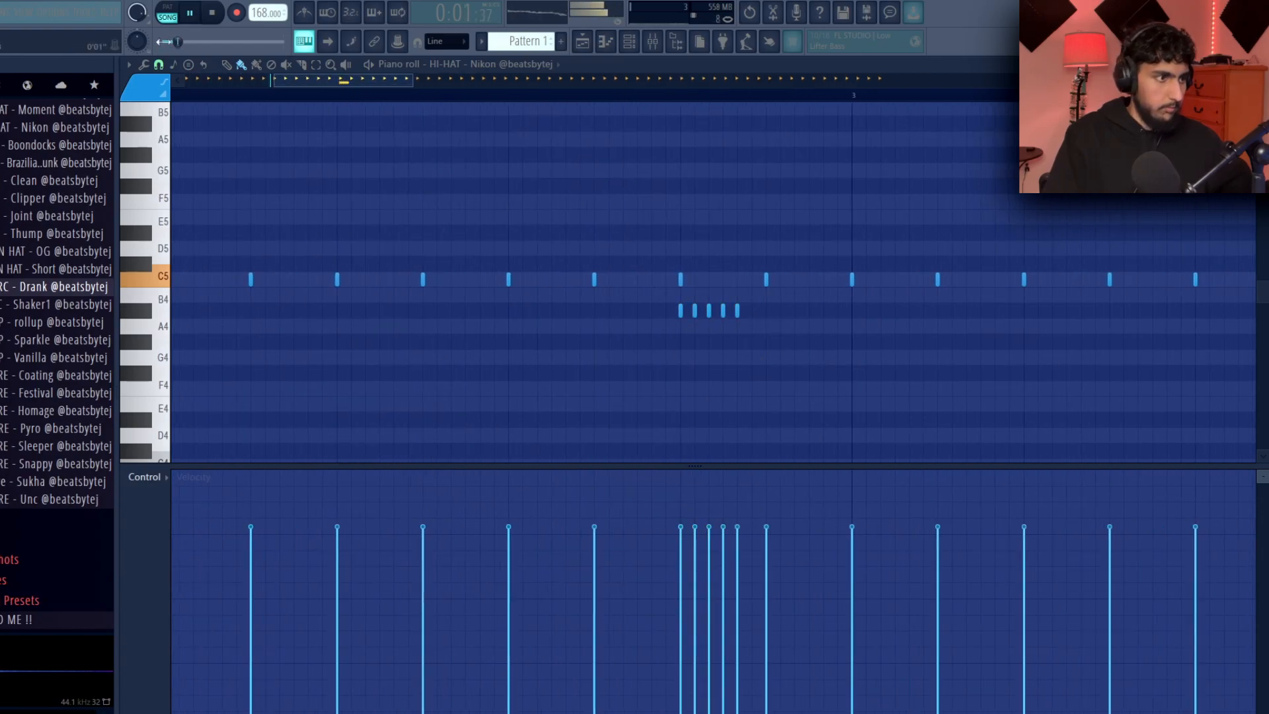
Step: Add two extra C5 hi-hats right after beat 2 of bar 4 while checking the rhythm against the playback
drag(872, 212, 773, 212)
drag(689, 177, 469, 178)
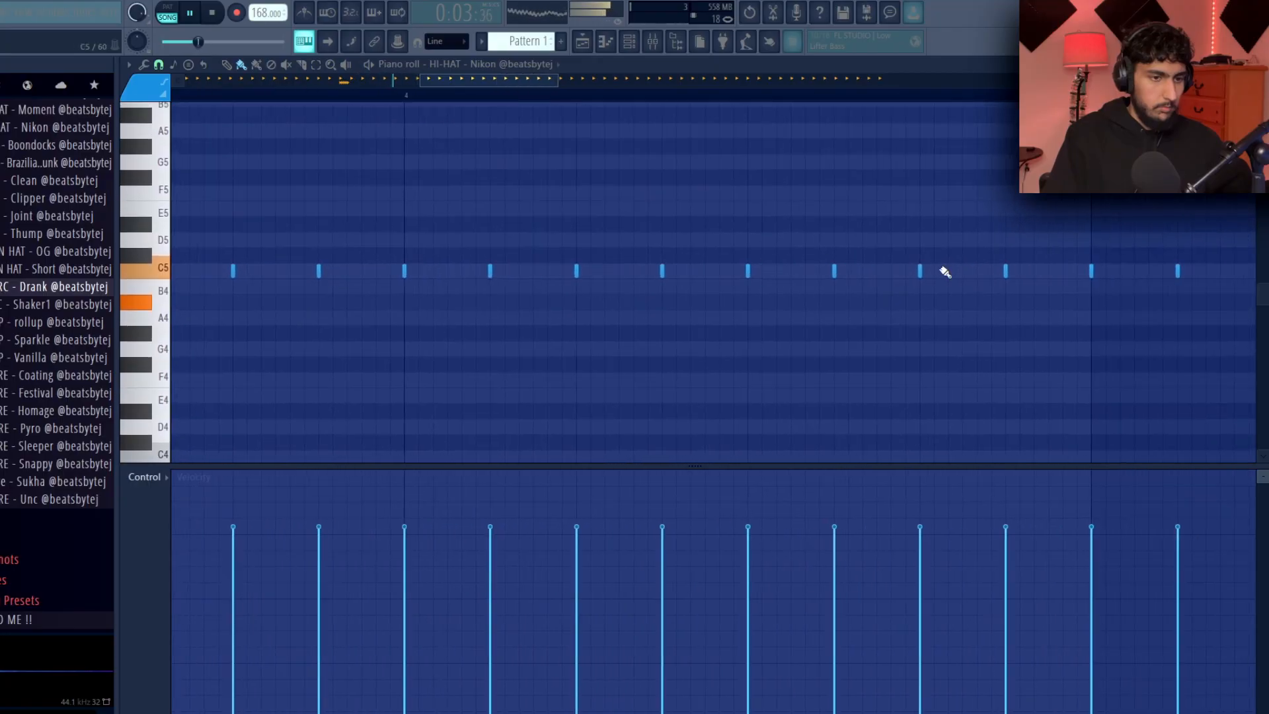
click(518, 270)
click(547, 270)
key(space)
drag(391, 294, 529, 330)
drag(488, 299, 503, 300)
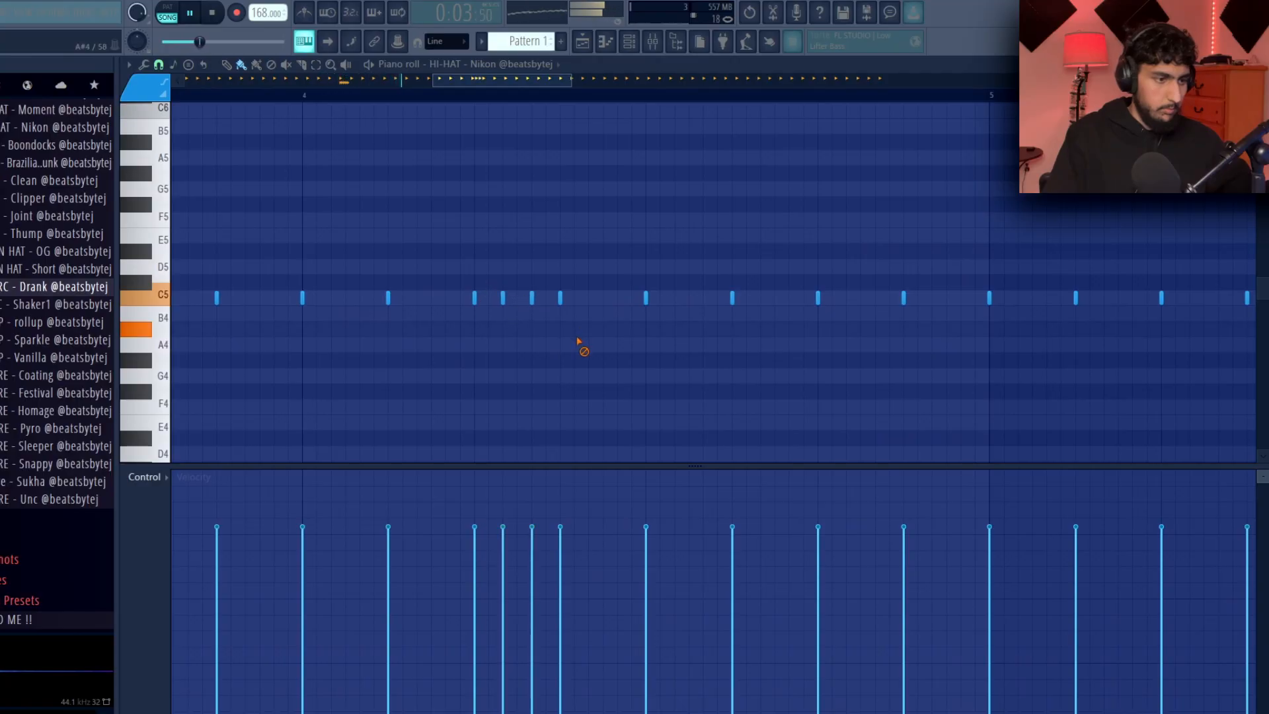
scroll(577, 342, down, 5)
drag(623, 294, 680, 264)
drag(836, 185, 744, 199)
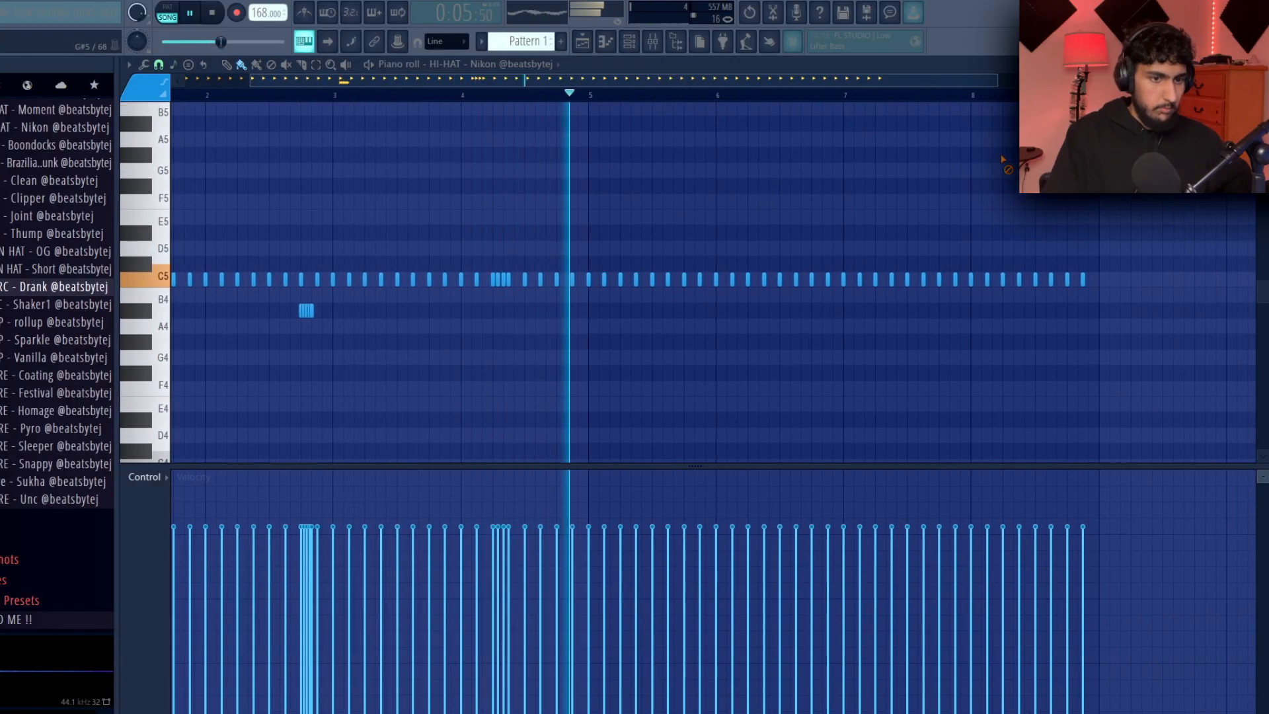
Step: Add a fast D4 hi-hat roll on beat 4 of bar 6 with rising velocities and play it back
scroll(859, 317, up, 4)
scroll(873, 337, down, 2)
mouse_move(770, 385)
mouse_down()
mouse_move(826, 389)
mouse_move(760, 372)
mouse_up()
right_click(819, 388)
drag(763, 603, 890, 495)
key(ctrl+d)
drag(802, 337, 1201, 427)
key(space)
click(572, 96)
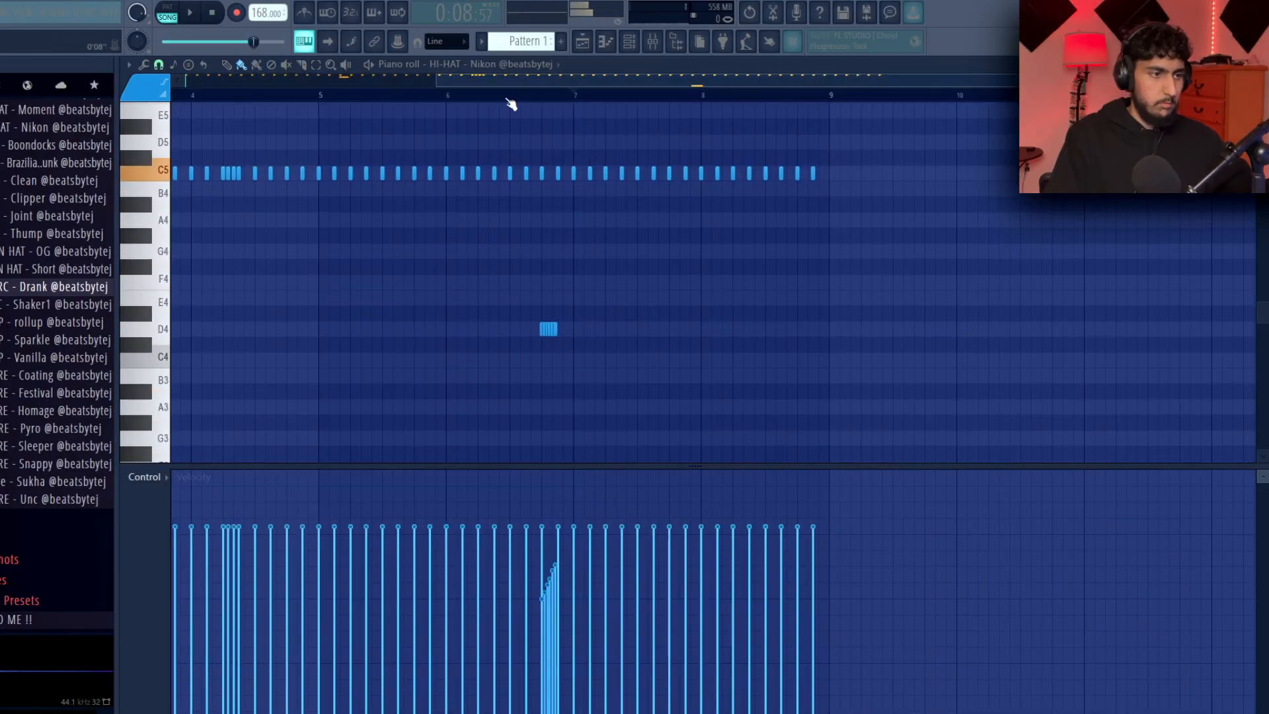
click(510, 98)
key(space)
Step: Add a six-note hi-hat roll on beat 4 of bar 8, stepping down from E4 to F3 with falling velocities
drag(703, 265, 581, 243)
scroll(581, 244, up, 1)
scroll(764, 251, up, 1)
drag(719, 212, 733, 277)
scroll(732, 278, up, 2)
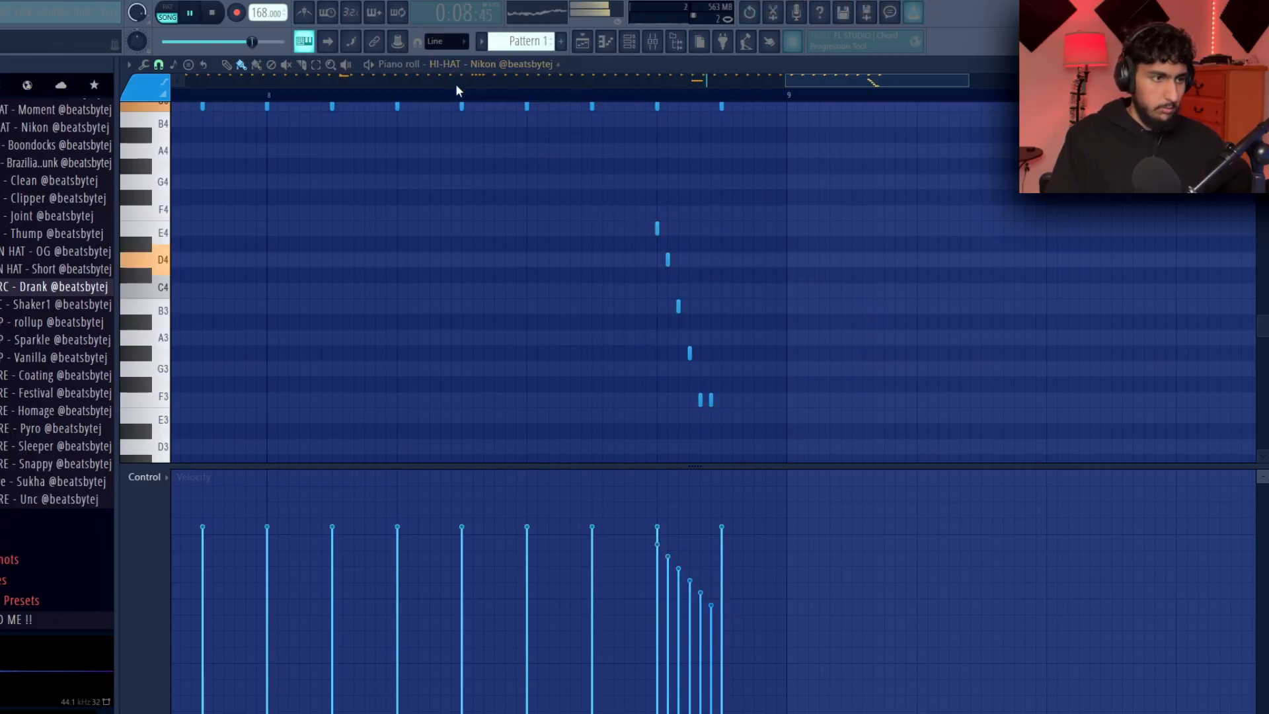
scroll(811, 244, up, 1)
scroll(826, 231, down, 5)
drag(881, 270, 782, 246)
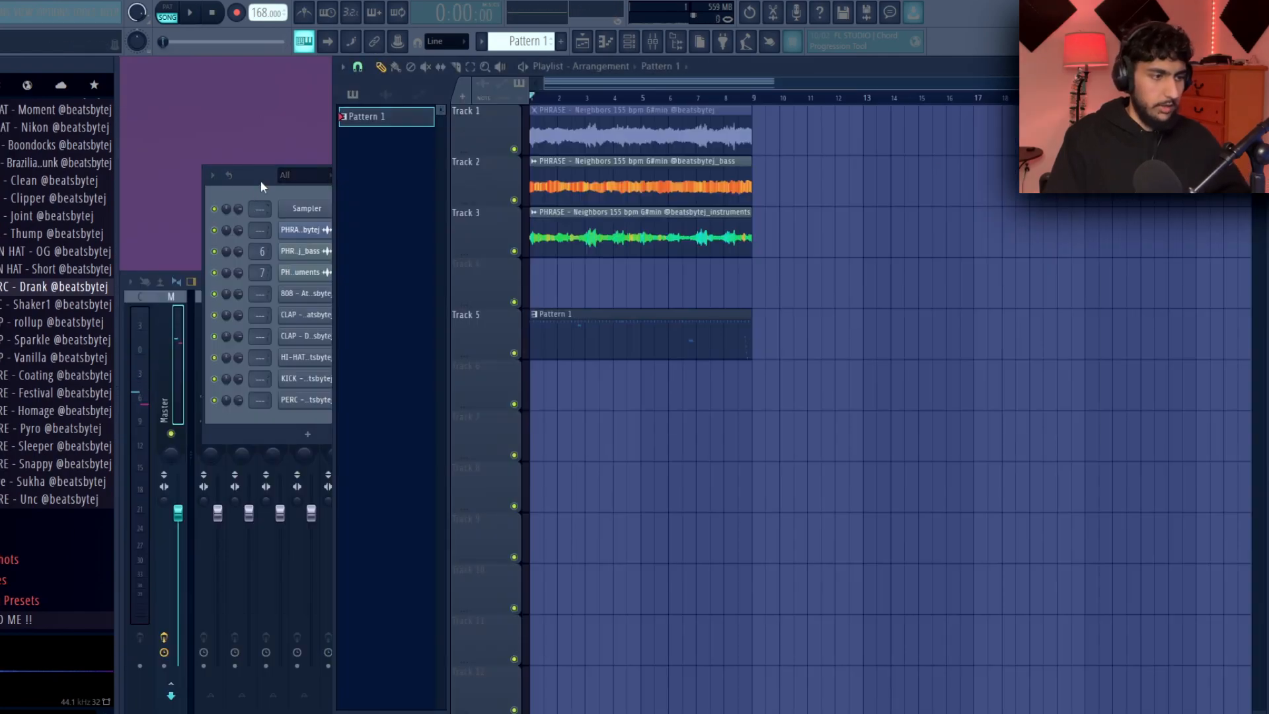
Step: Program the KICK - Thump channel with hits on steps 1, 21, 33, 39 and 45
click(327, 378)
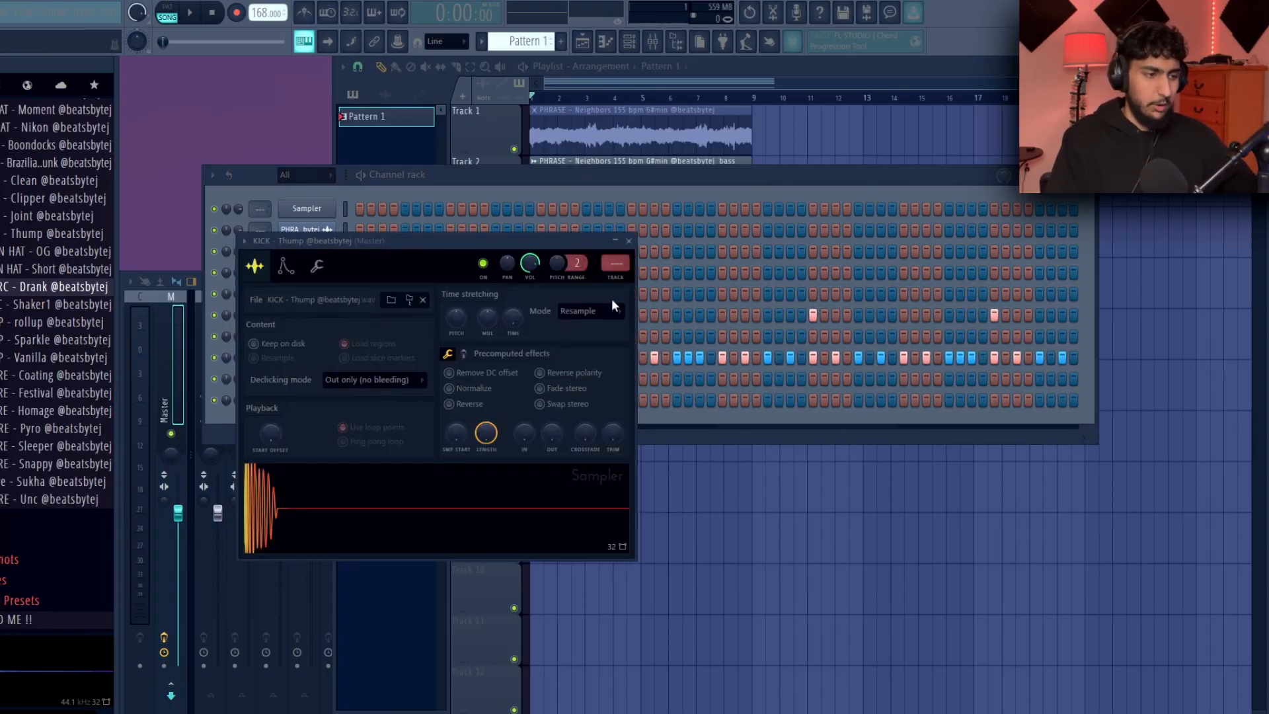
click(627, 242)
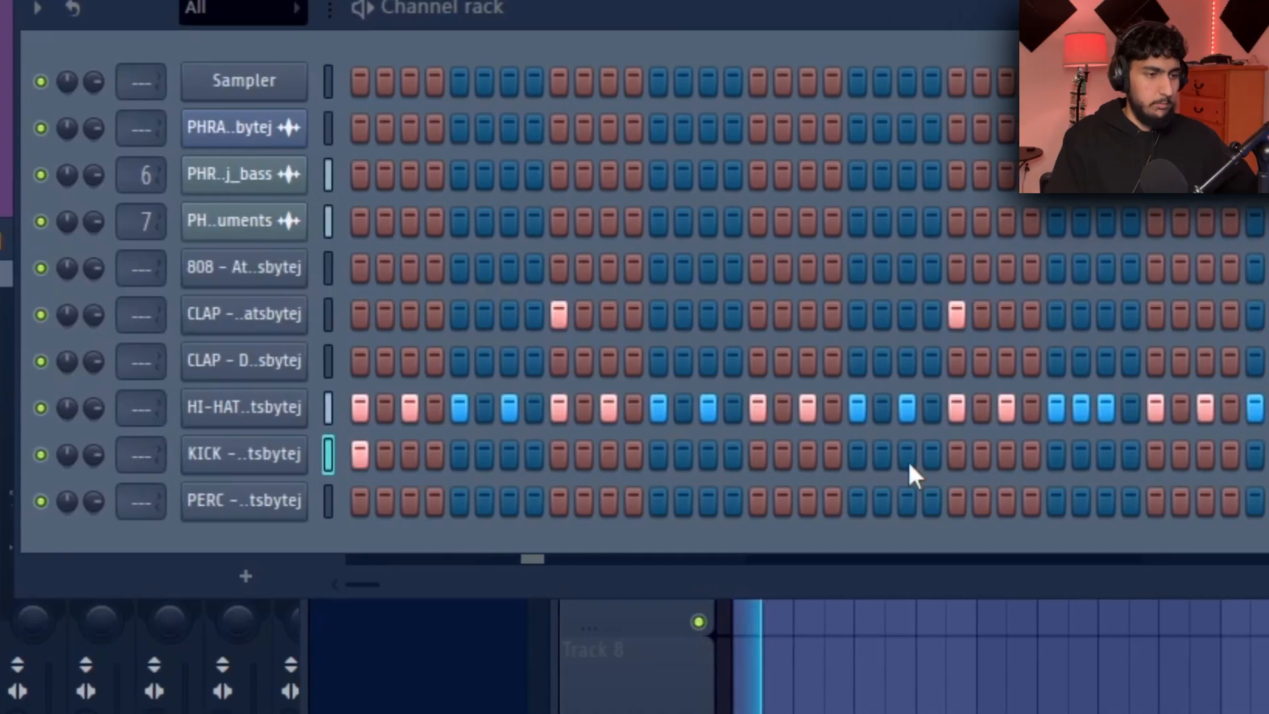
click(586, 379)
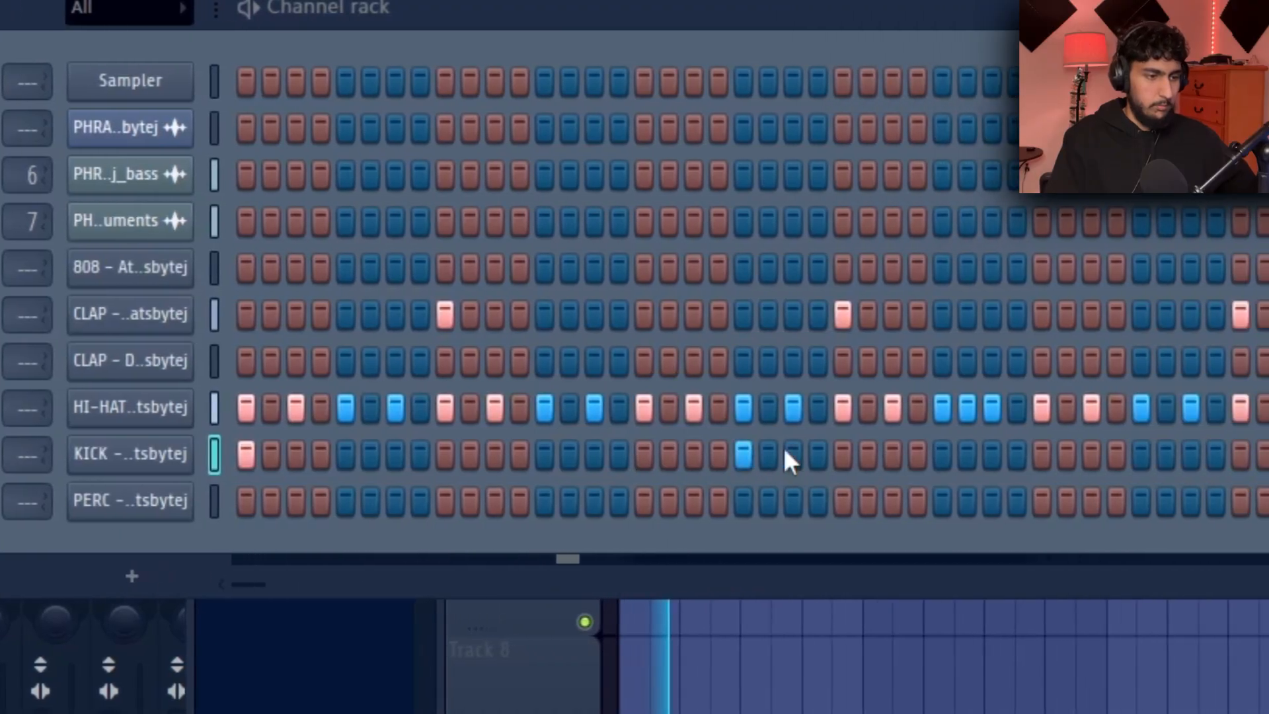
click(935, 454)
click(1084, 454)
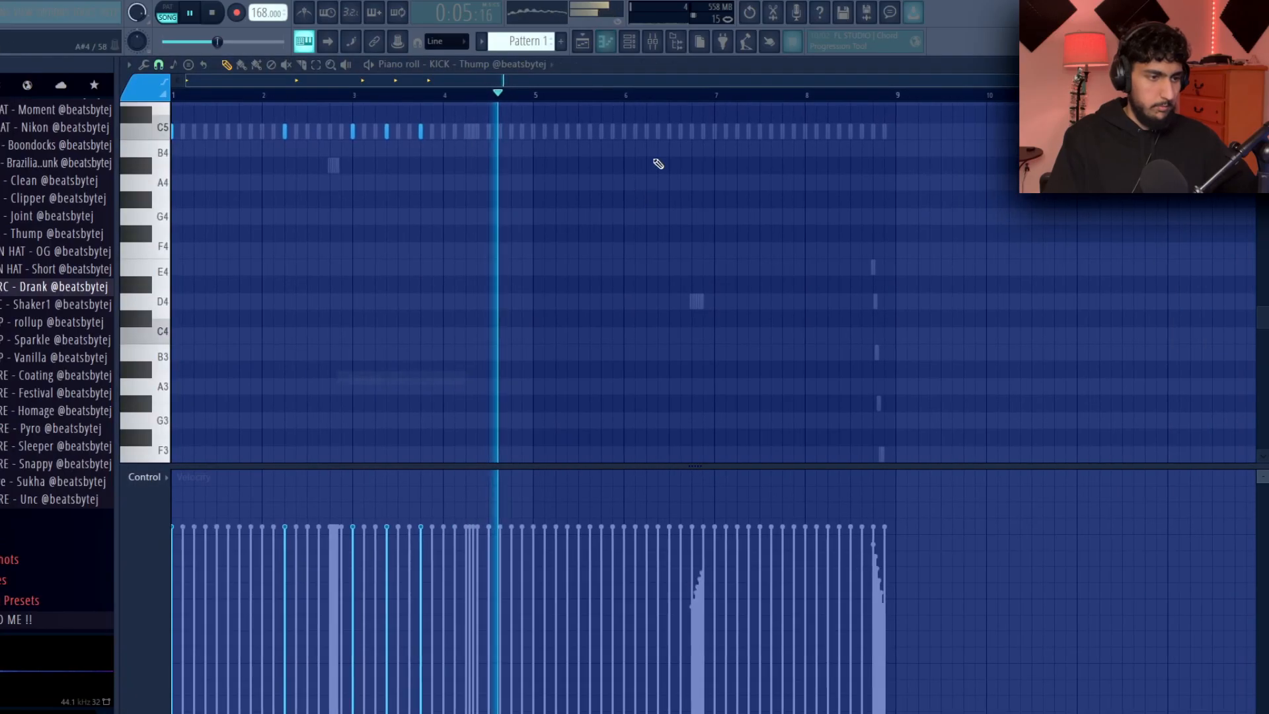
Step: Duplicate the whole kick pattern so that it repeats from bar 5
key(ctrl+a)
key(ctrl+b)
key(ctrl+d)
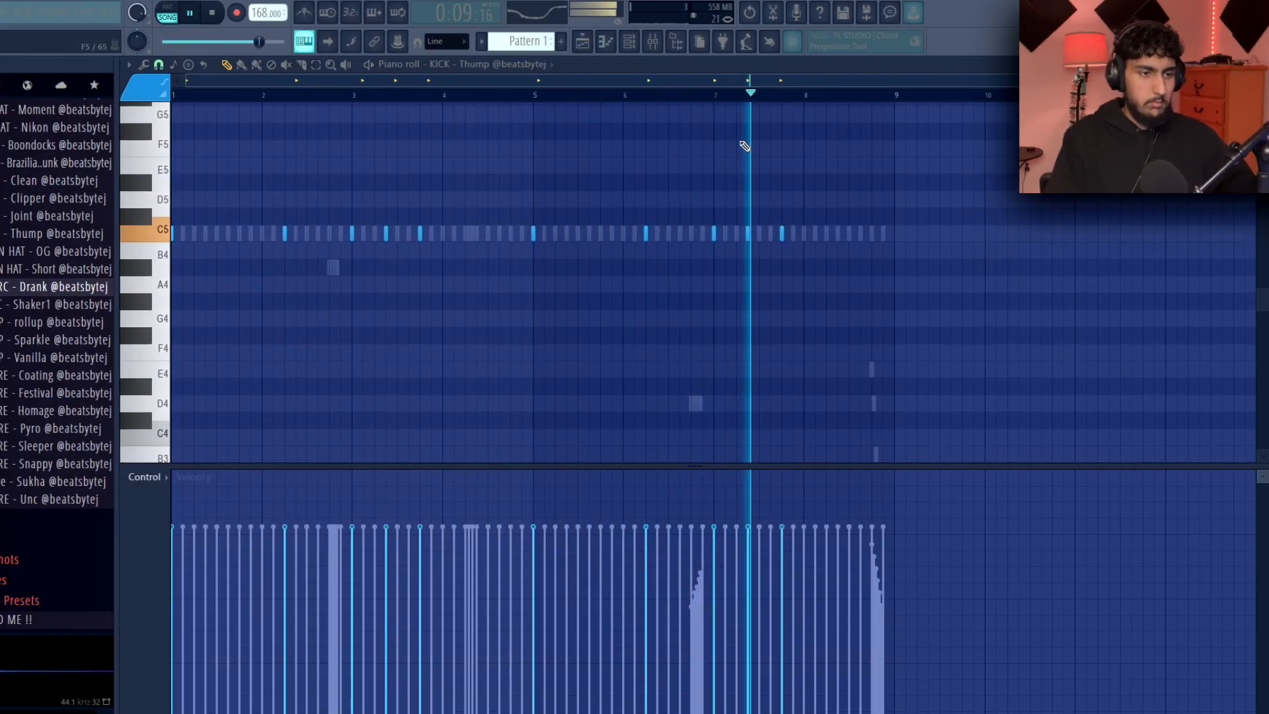
Step: Raise the velocity of all kick notes and listen to them in the song
key(space)
drag(861, 237, 173, 149)
scroll(708, 231, up, 4)
key(Escape)
key(space)
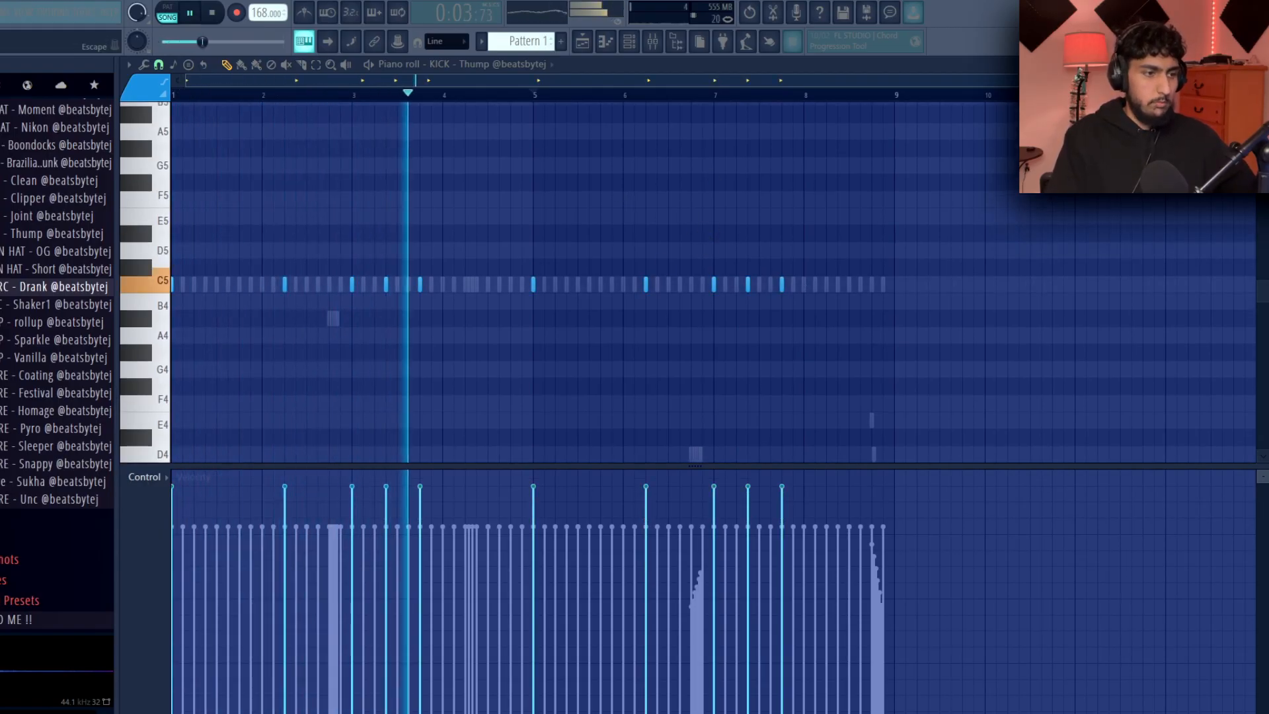
click(1259, 64)
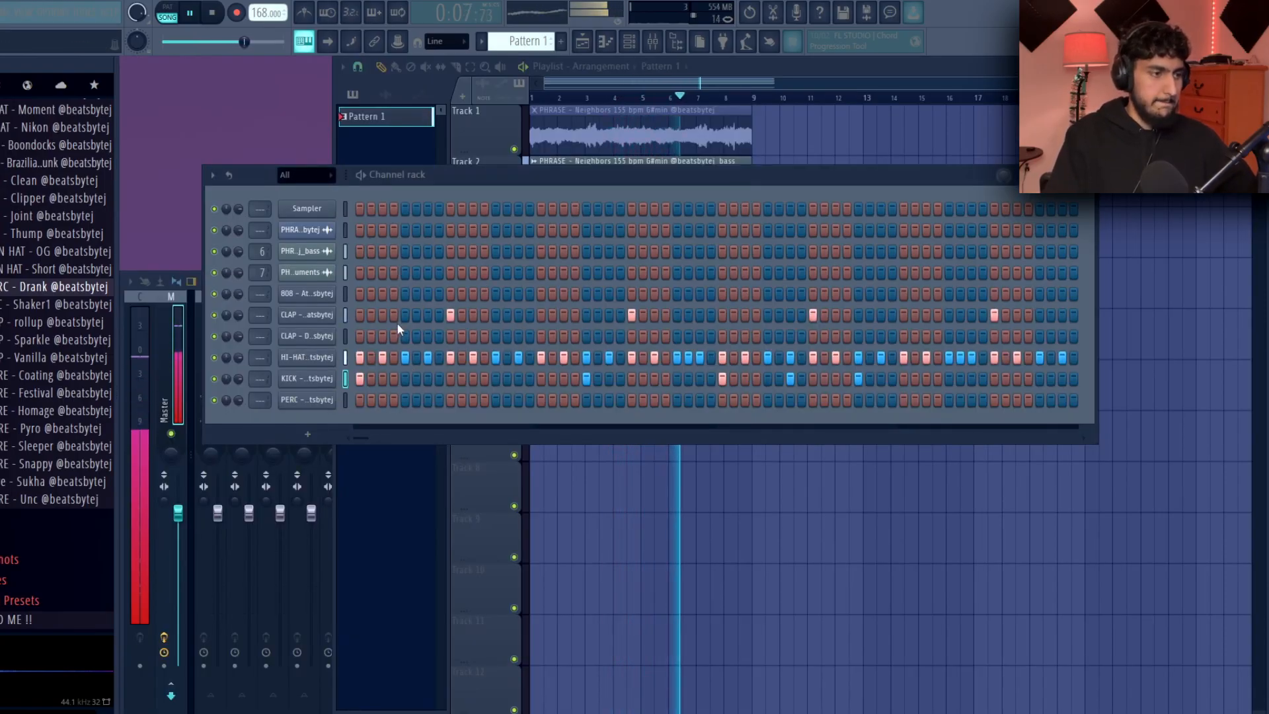
Step: Enable the volume envelope in the 808 - Atlanta_v2 channel settings
click(331, 294)
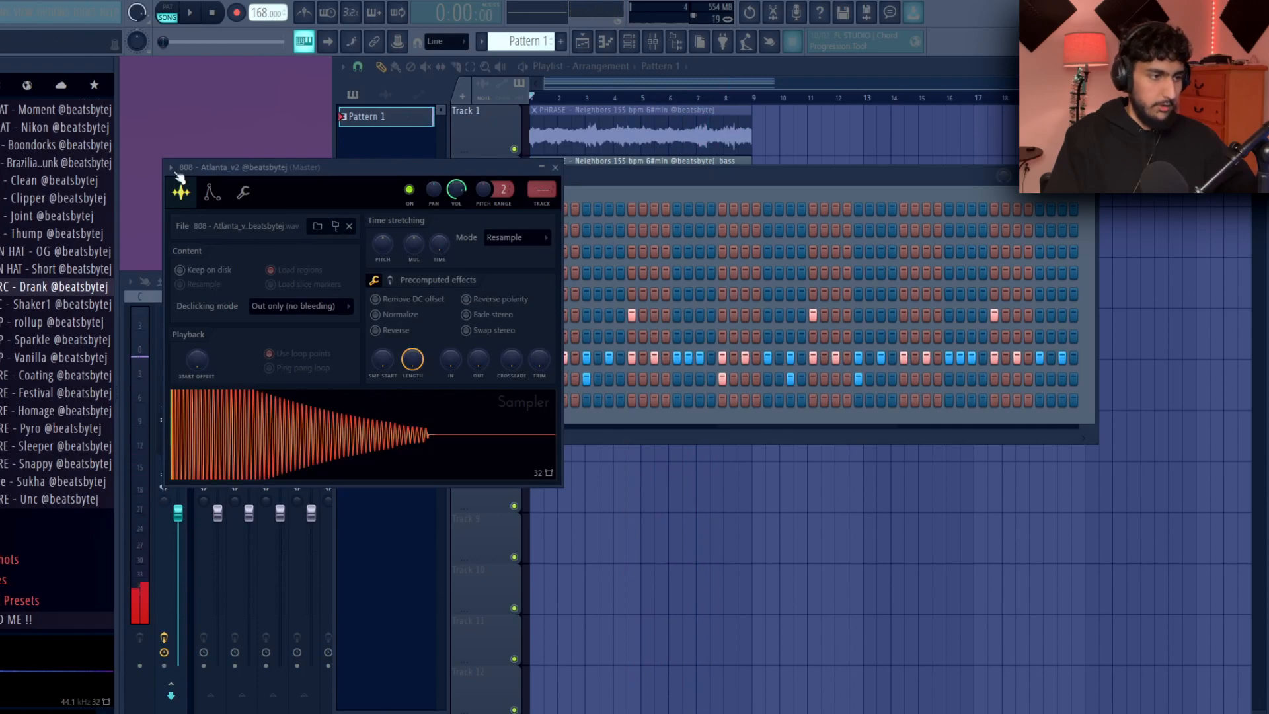
drag(354, 166, 496, 163)
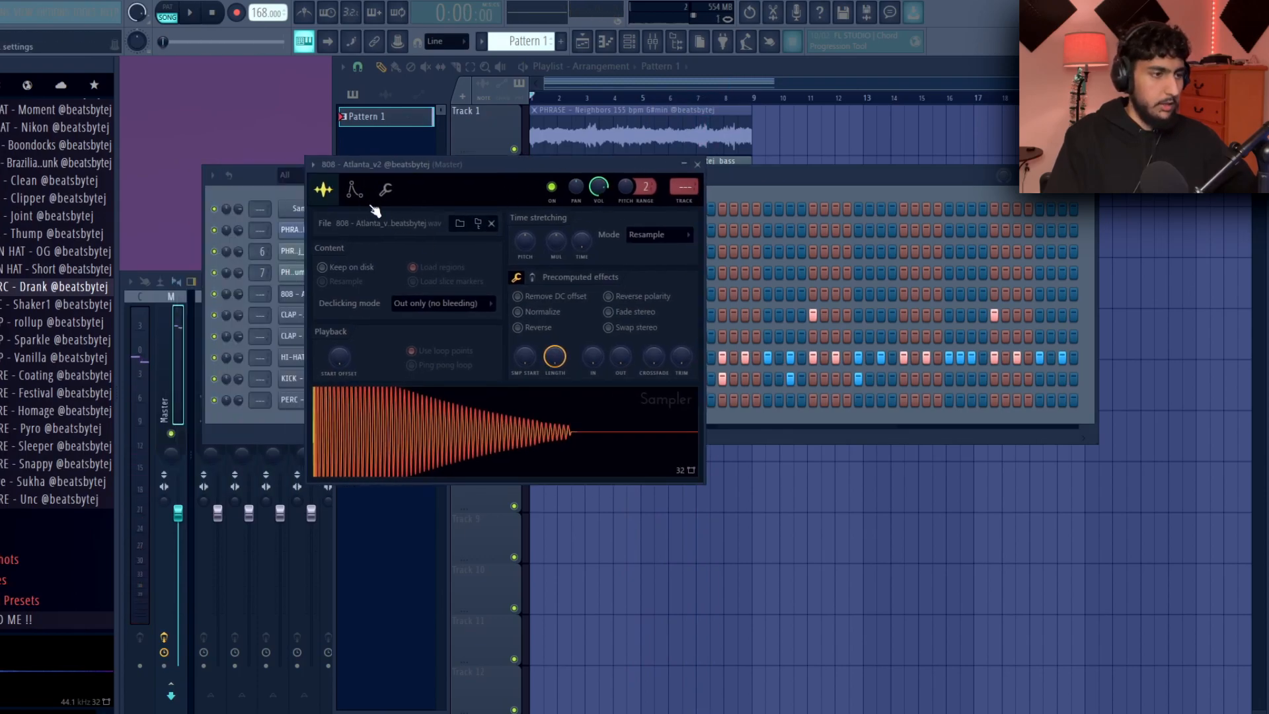
click(355, 190)
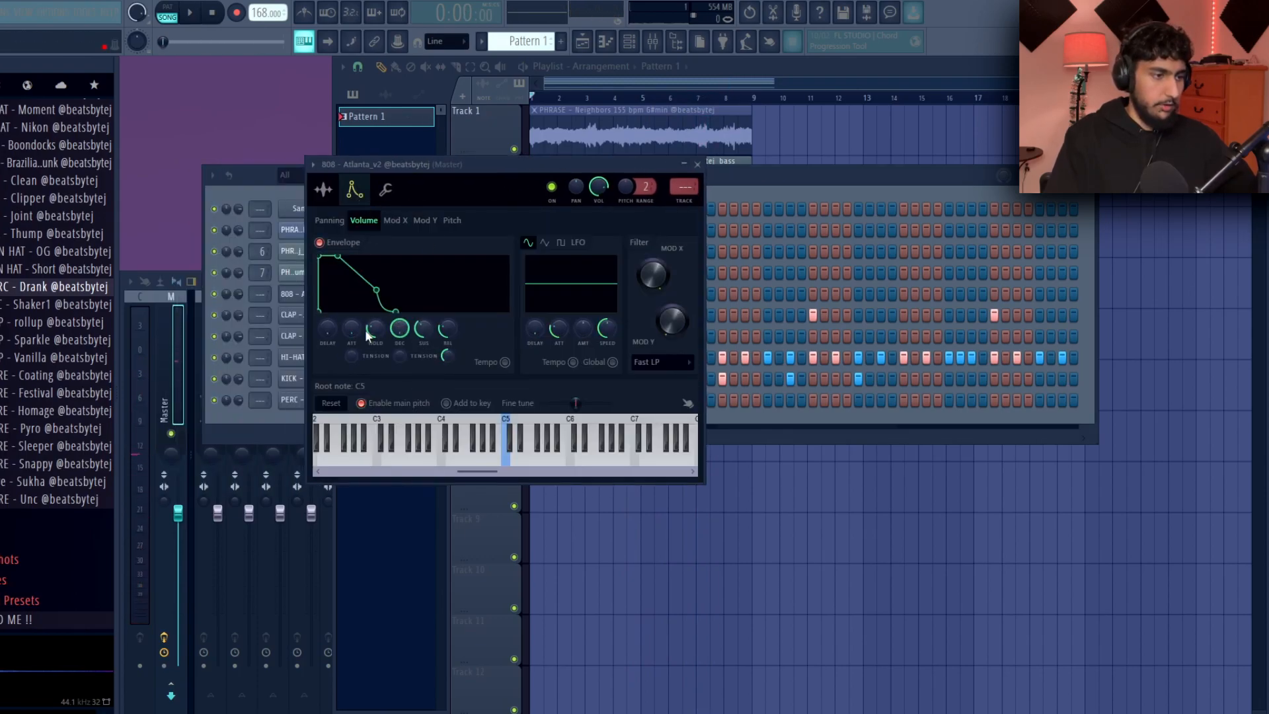
click(697, 165)
Step: Place an F5 note at bar 1 and a C#5 note at bar 5 in the 808 - Atlanta_v2 piano roll
key(F7)
scroll(350, 192, down, 1)
scroll(352, 192, up, 4)
scroll(353, 189, down, 2)
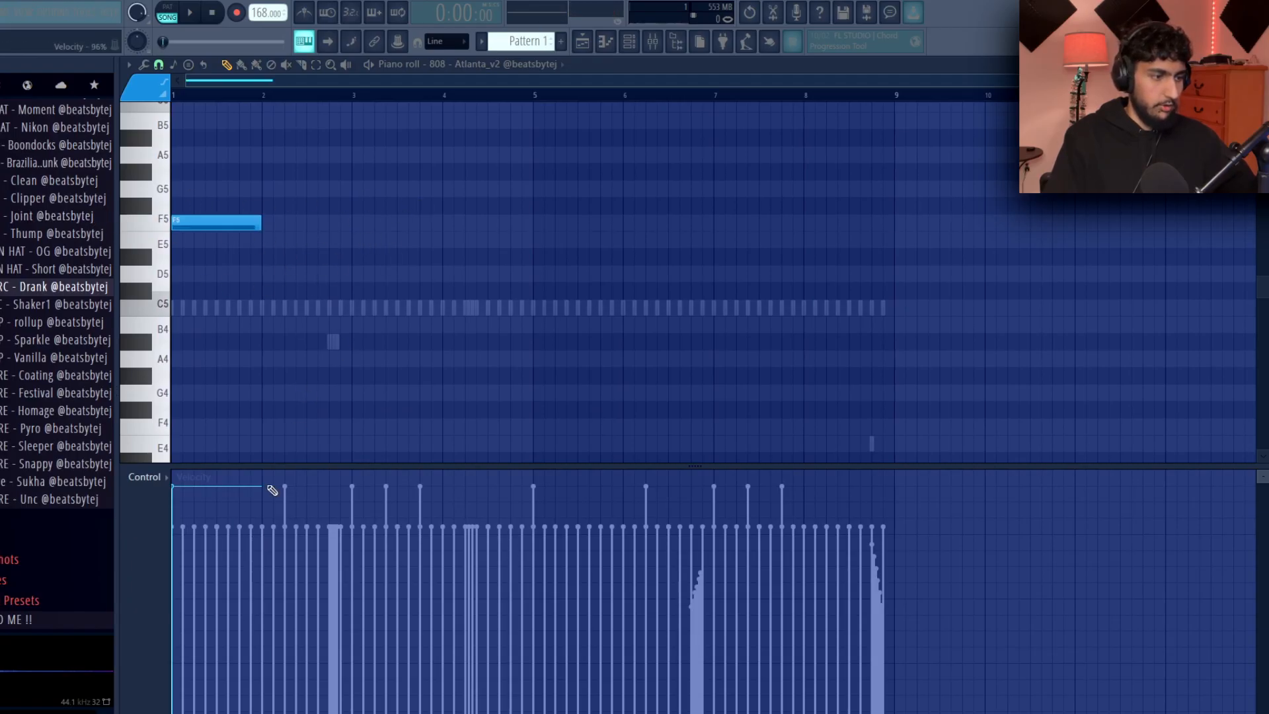
drag(324, 224, 495, 224)
right_click(495, 224)
click(532, 290)
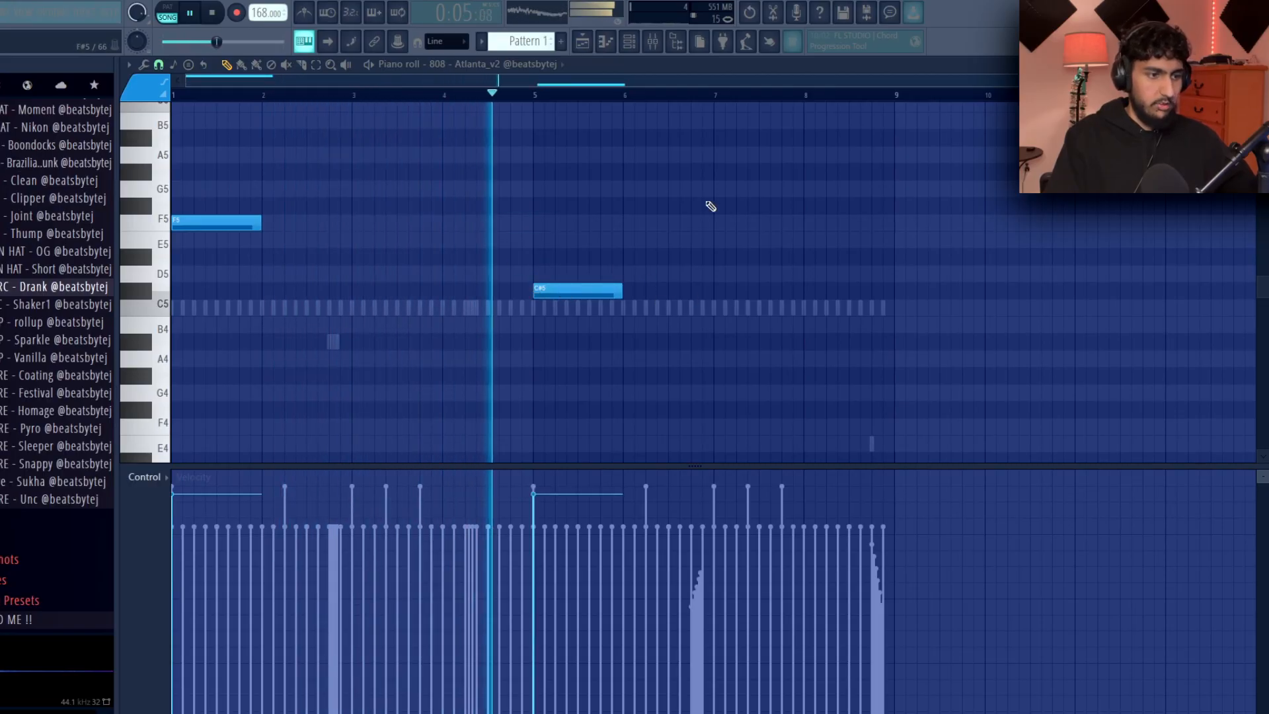
Step: Extend the F5 808 note to bar 5 and the C#5 note to bar 9 so they join end to end
key(ctrl+l)
drag(621, 294, 894, 296)
key(space)
Step: Mute the Neighbors bass stem clip on Track 2 of the playlist
key(F7)
right_click(1235, 371)
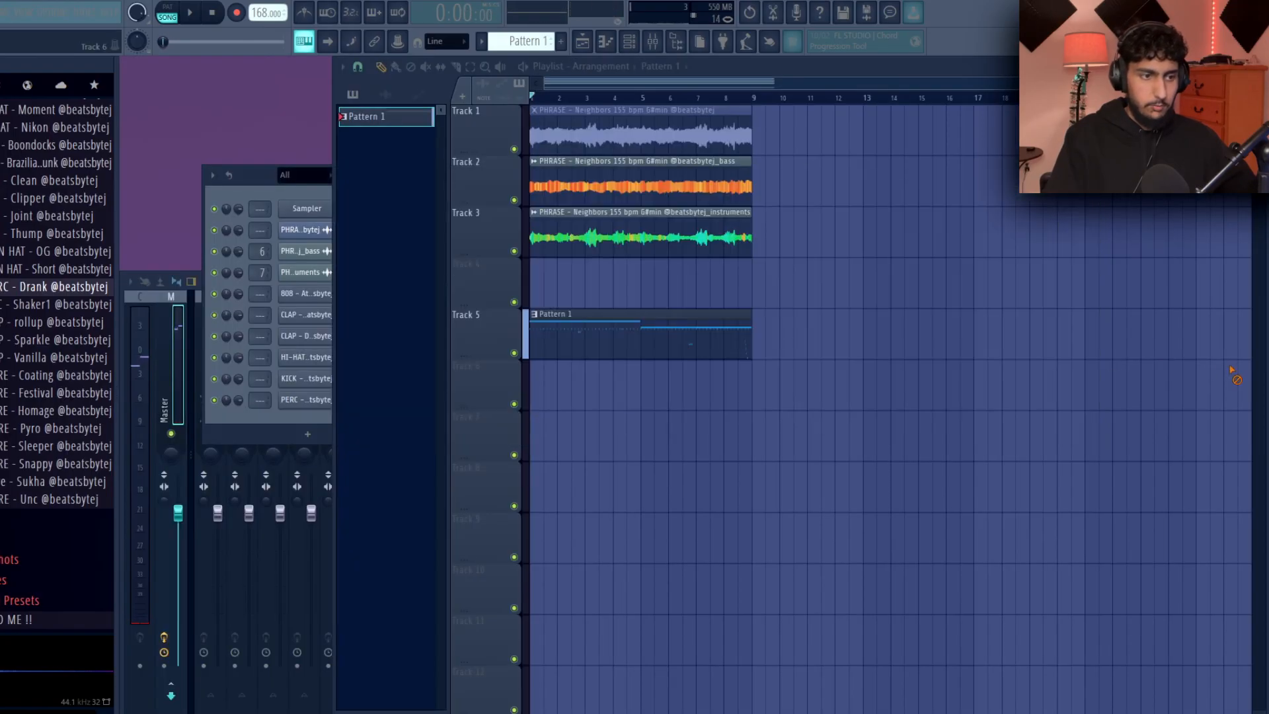
click(662, 304)
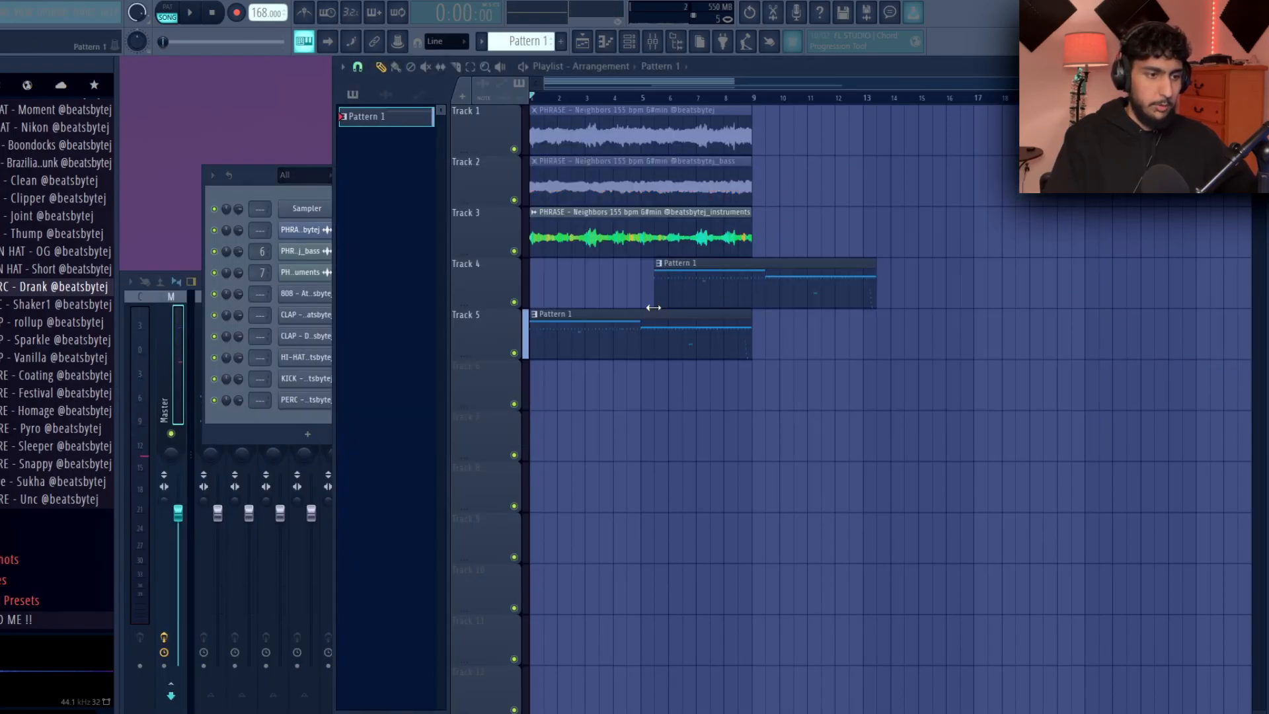
Step: Copy the F5 808 note onto each kick hit in bars 2 and 3 and make the notes meet end to end
key(F7)
key(F7)
key(F7)
scroll(684, 251, up, 2)
scroll(681, 244, down, 1)
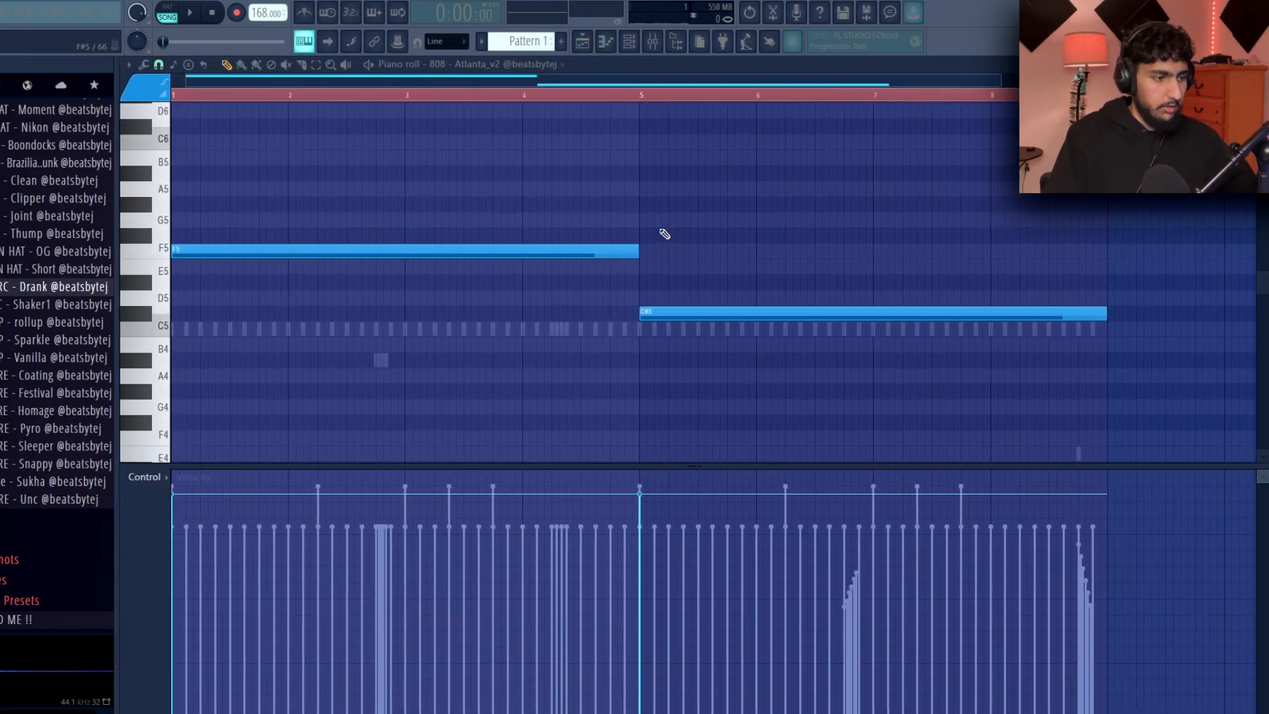
key(space)
mouse_move(223, 254)
shift+mouse_down()
mouse_move(416, 246)
mouse_move(361, 268)
mouse_move(368, 260)
shift+mouse_up()
key(space)
shift+drag(380, 238, 563, 252)
drag(391, 249, 471, 253)
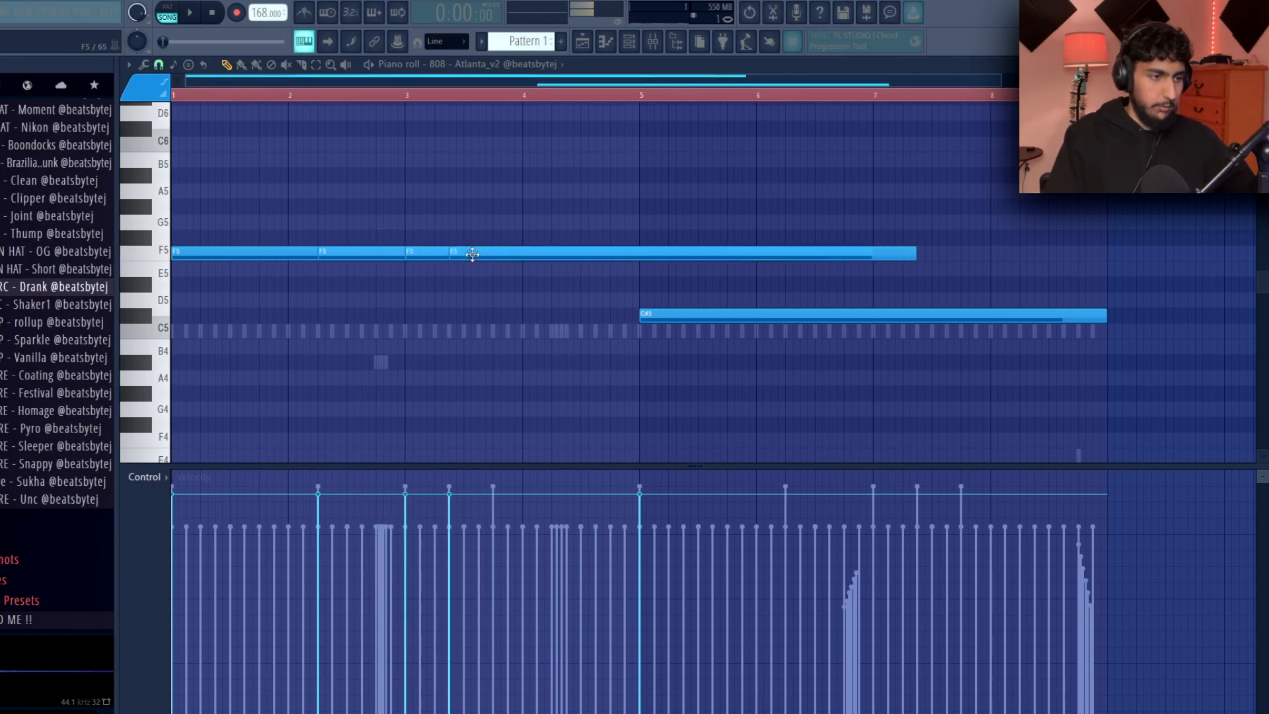
key(ctrl+l)
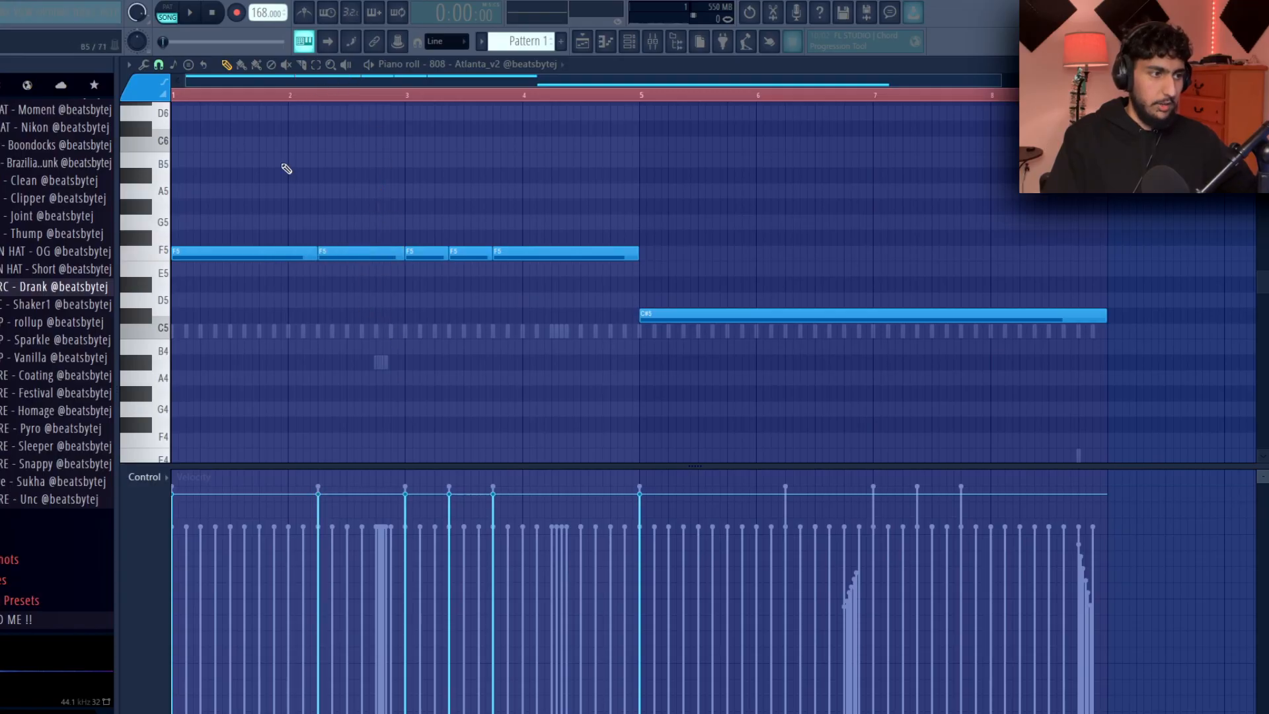
key(ctrl+d)
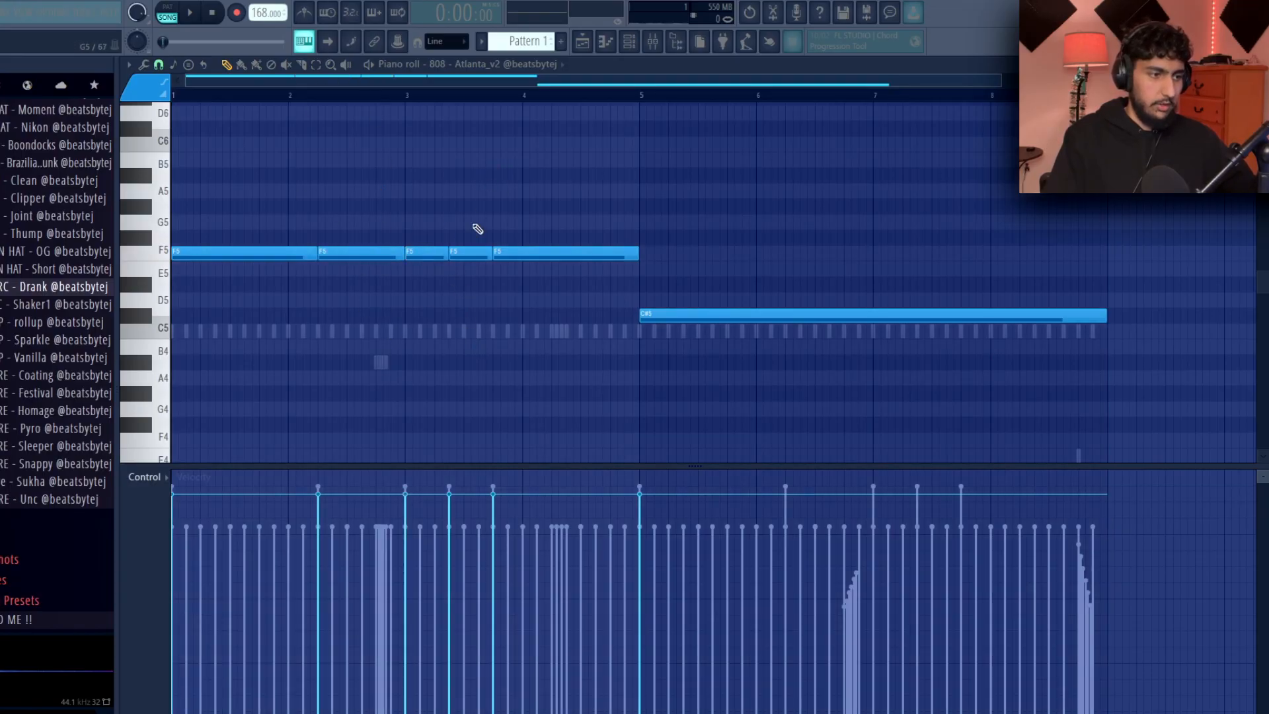
Step: Replace the long C#5 808 note with a copy of the five-note F5 rhythm, starting at bar 5 on C#5
right_click(810, 316)
key(ctrl+a)
shift+drag(208, 253, 676, 314)
key(ctrl+d)
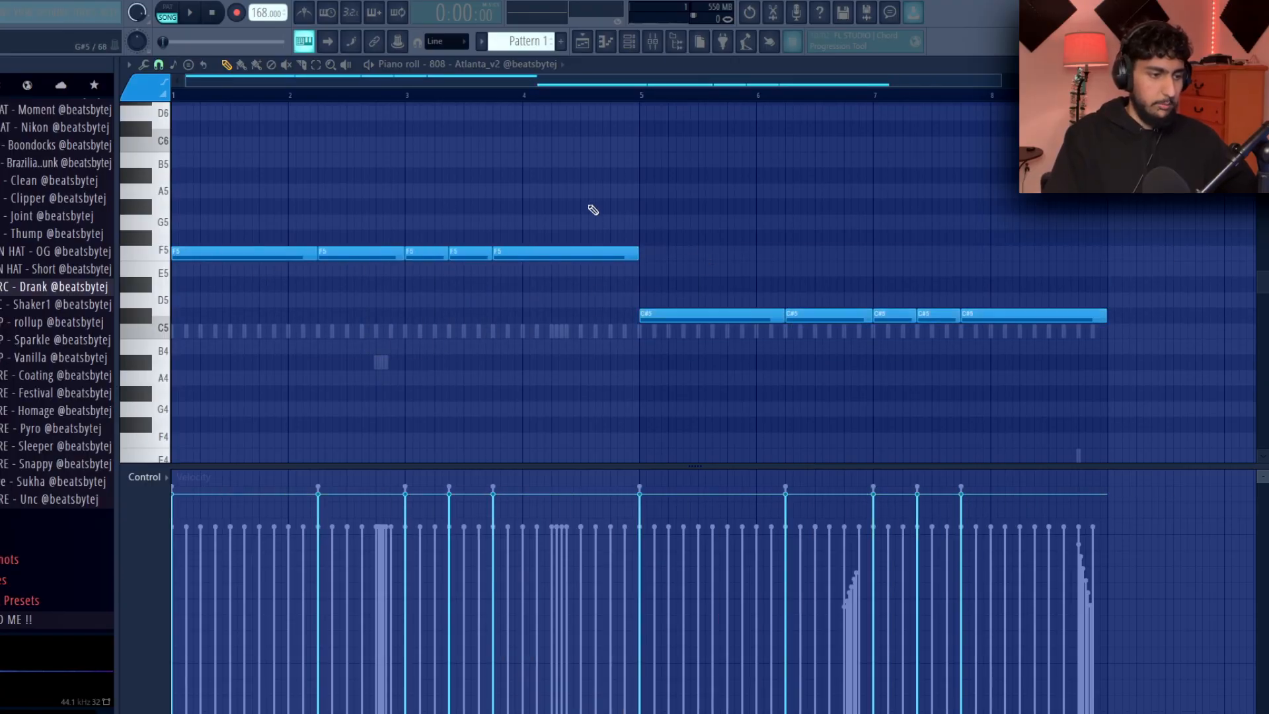
Step: Slice the last F5 808 note into short repeats near the end of bar 4 and cut C#5 from bar 6's last beat
key(space)
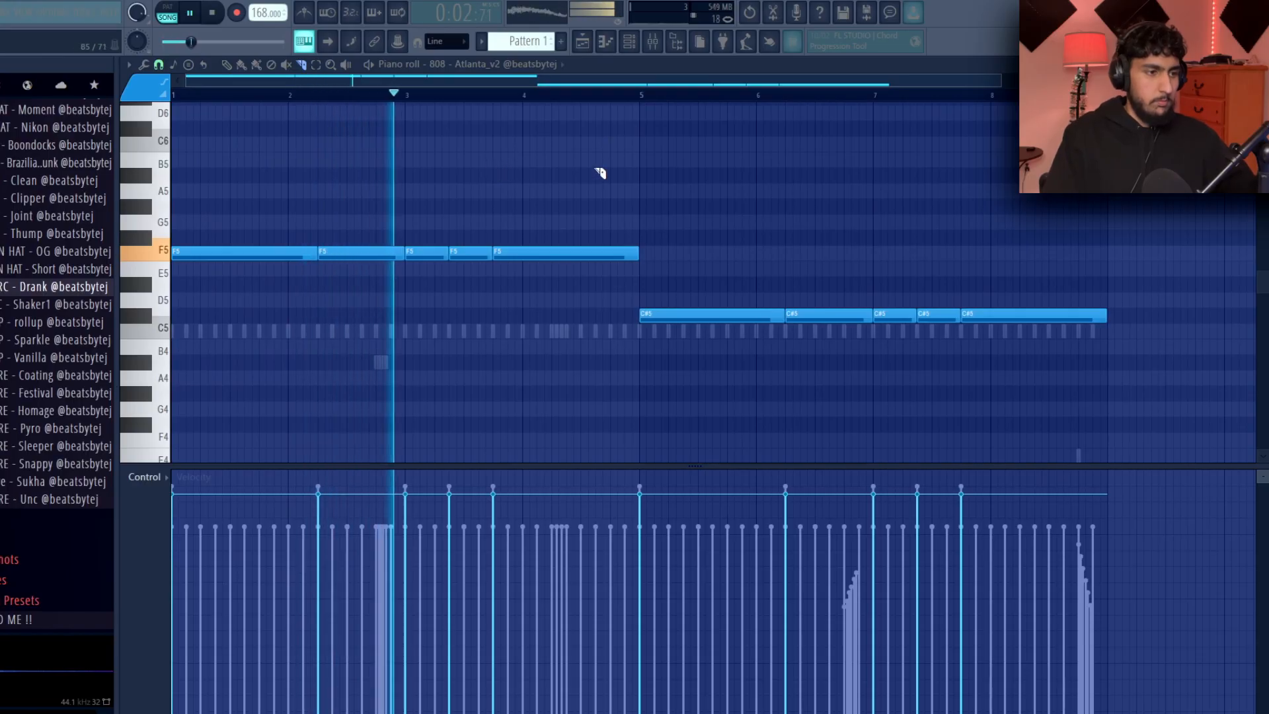
scroll(599, 253, up, 5)
drag(595, 242, 649, 237)
key(space)
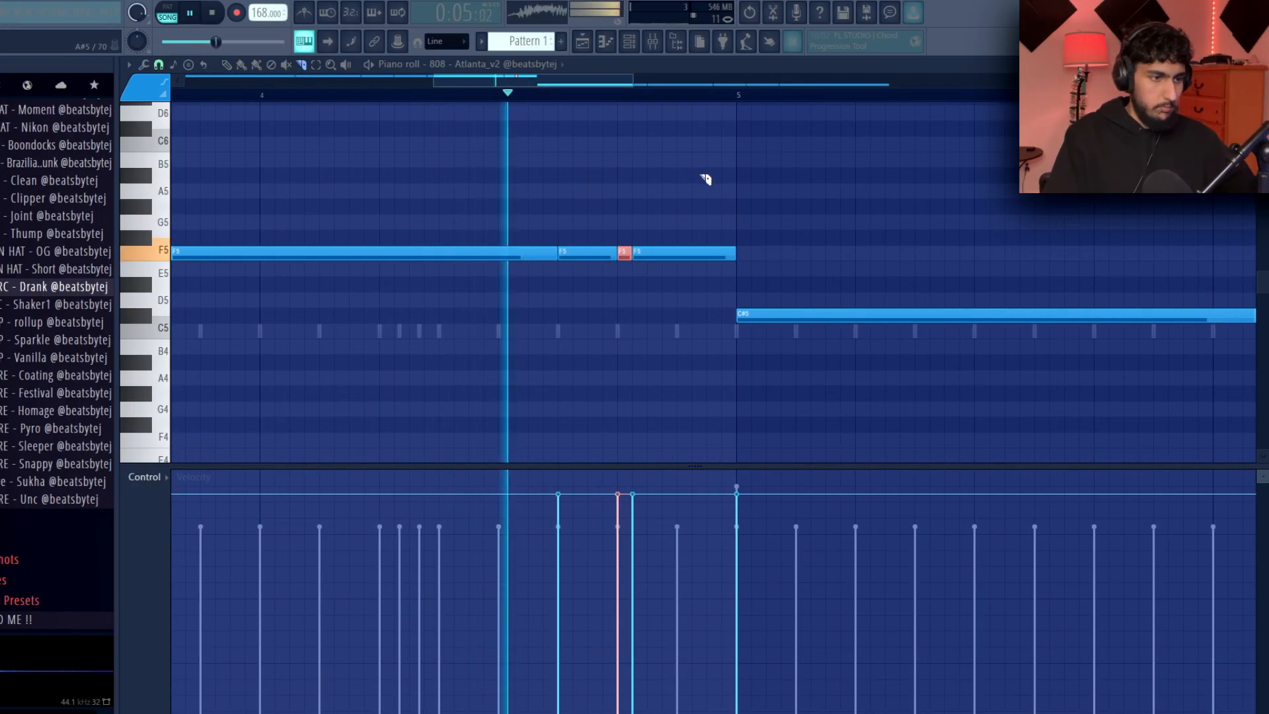
scroll(705, 181, down, 3)
drag(785, 213, 720, 216)
scroll(640, 260, up, 3)
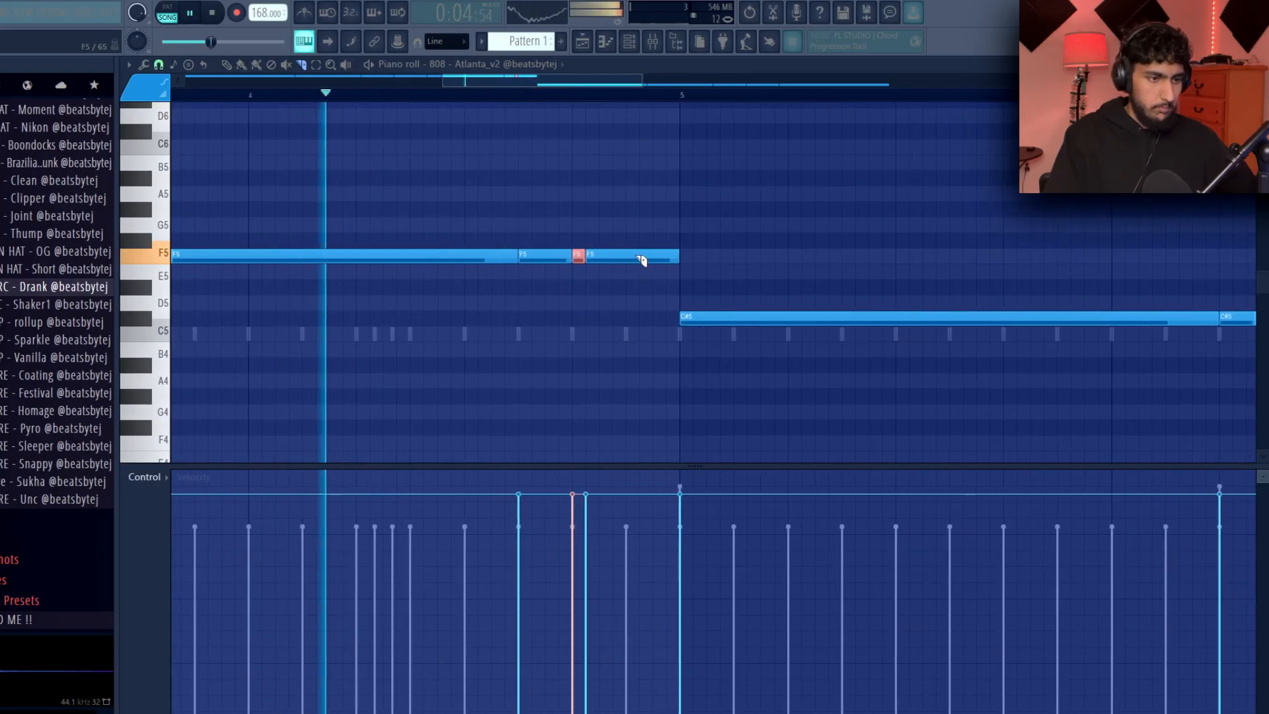
drag(632, 265, 632, 238)
click(393, 154)
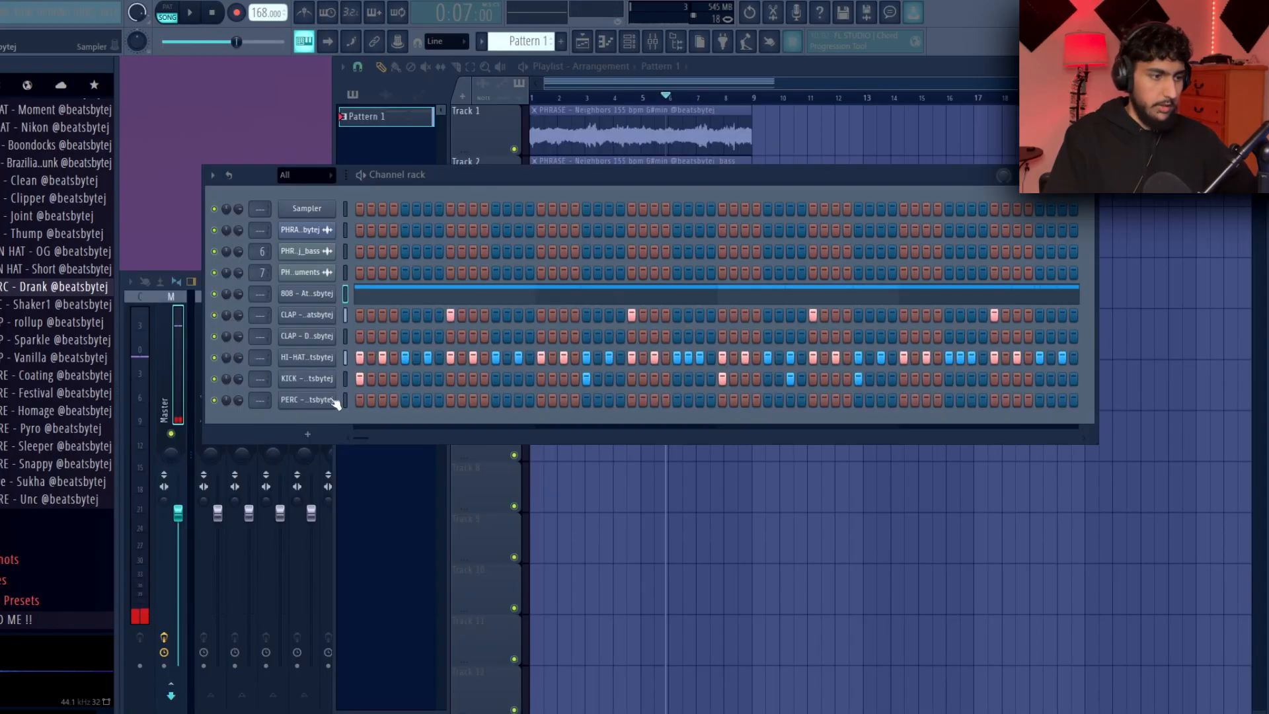
Step: Open the PERC - Drank channel in the piano roll
click(307, 400)
click(240, 434)
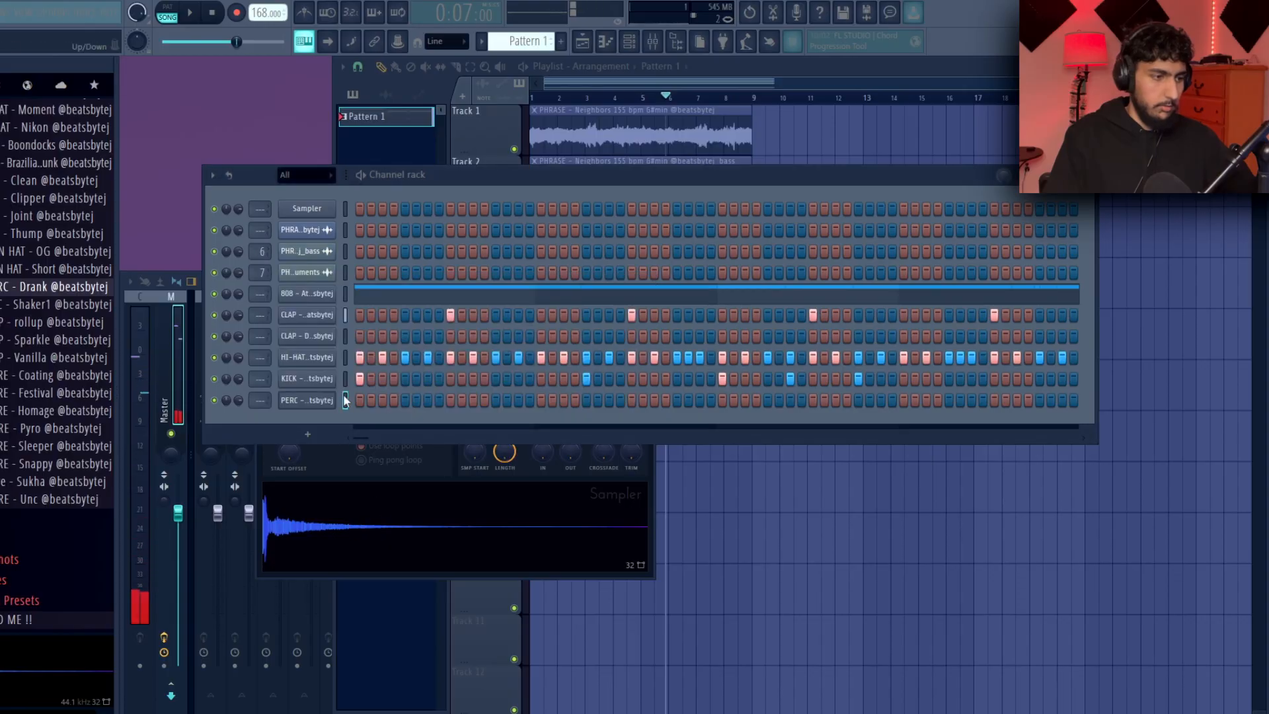
right_click(321, 401)
click(390, 414)
right_click(314, 403)
click(381, 399)
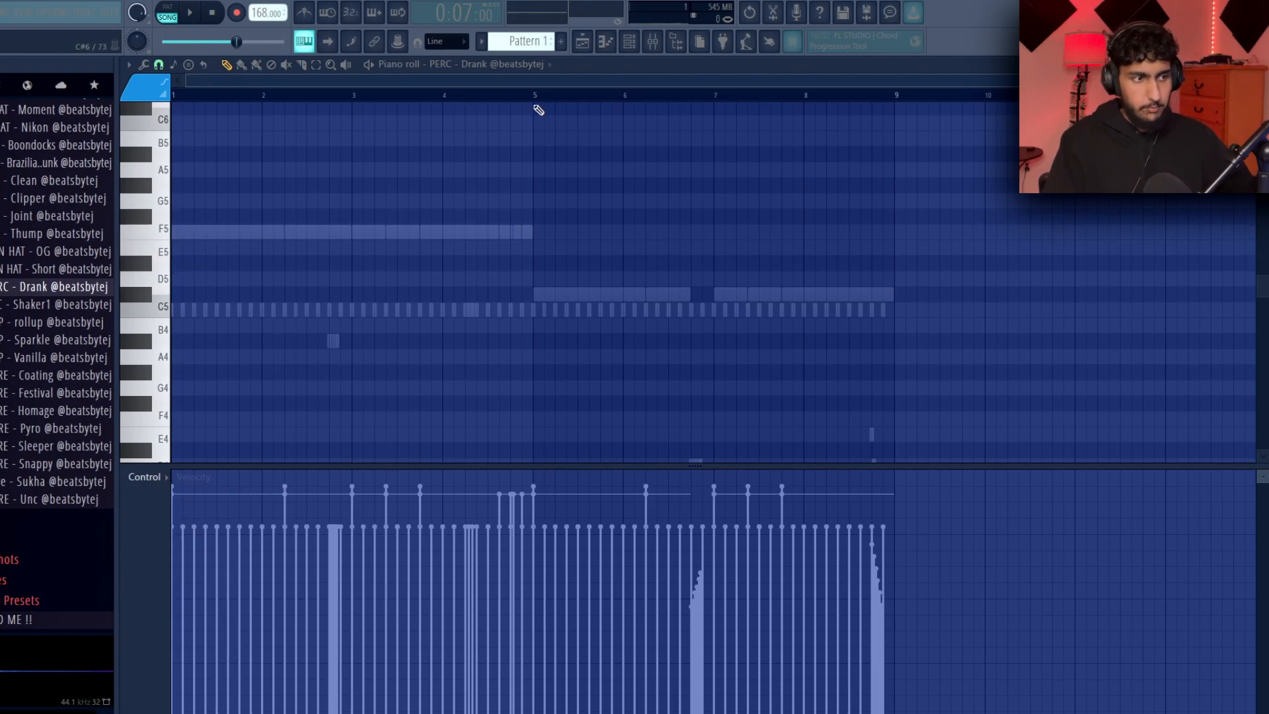
Step: Place a half-bar PERC - Drank note, tune and move it to F#4 at the start of bar 5, and lower its velocity
key(space)
key(space)
key(space)
click(177, 326)
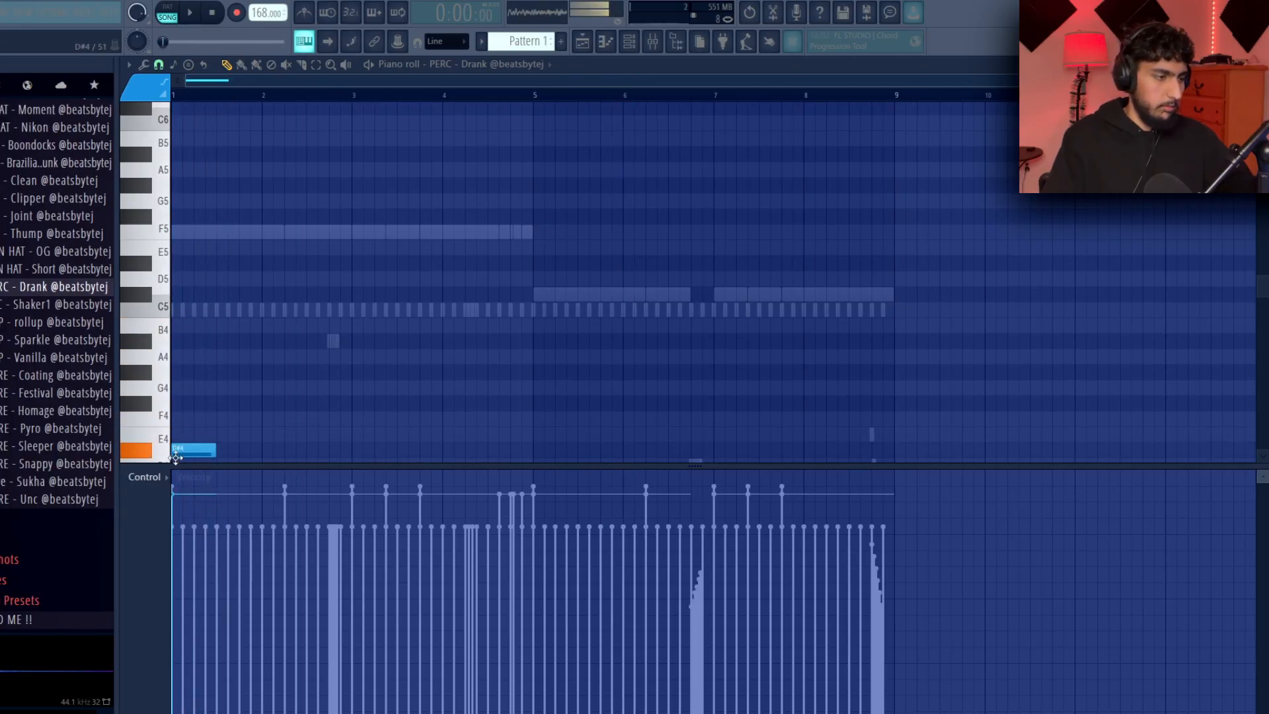
scroll(178, 444, down, 1)
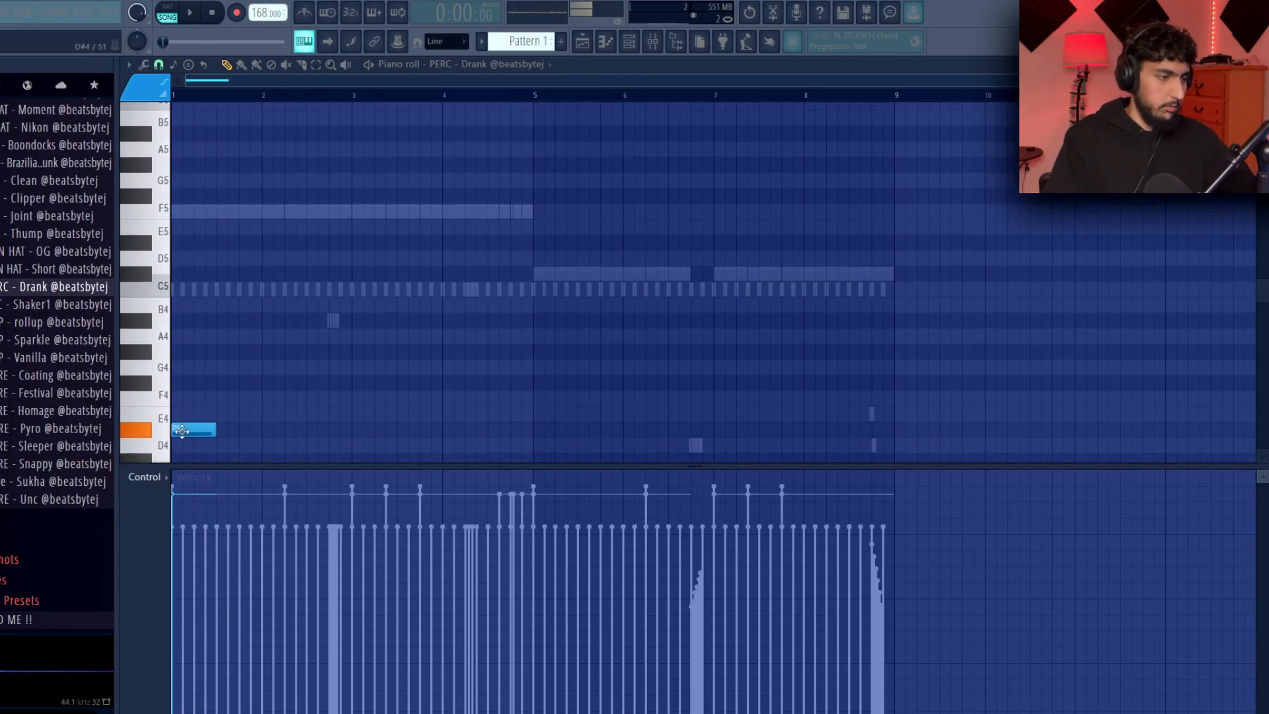
click(198, 398)
key(space)
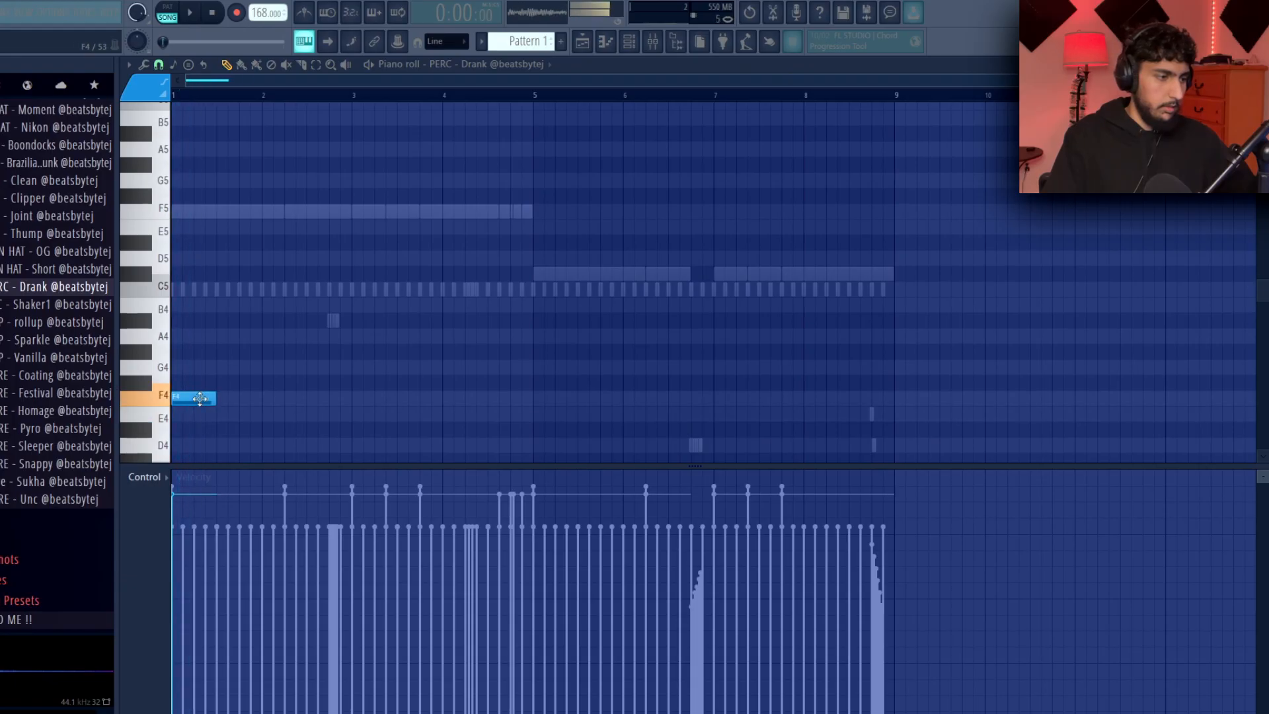
drag(184, 388, 555, 382)
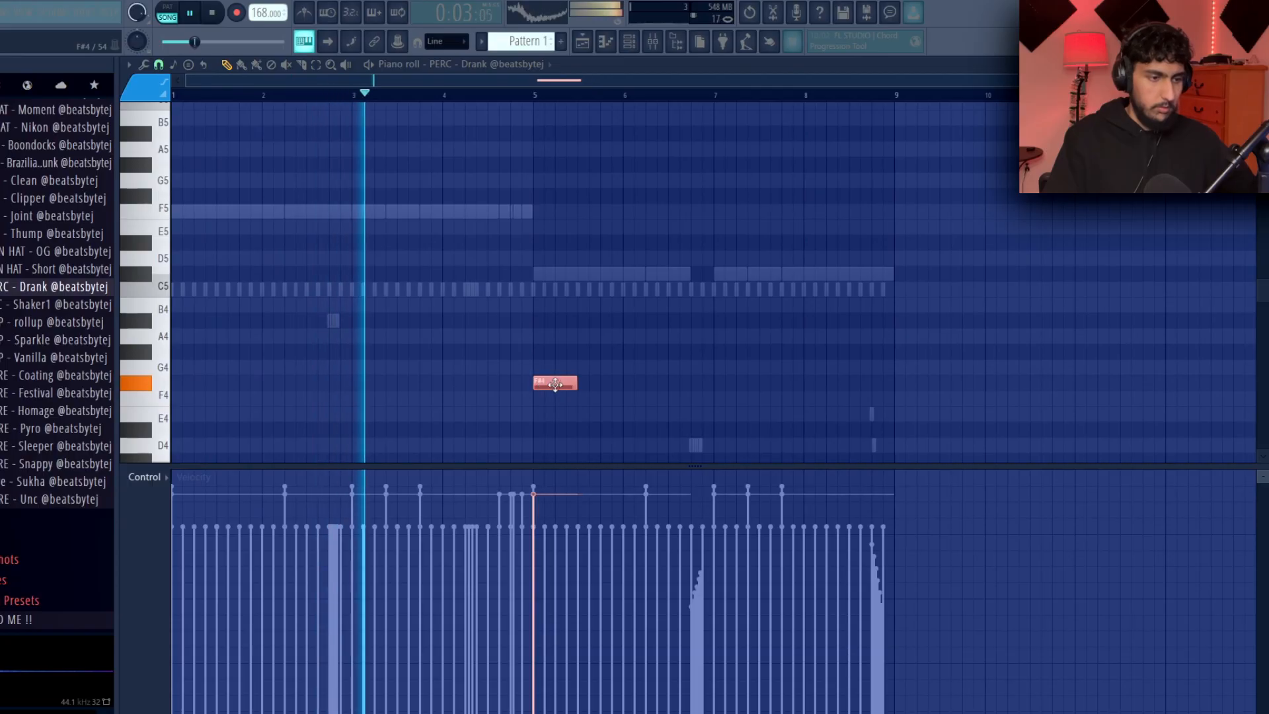
scroll(575, 368, down, 3)
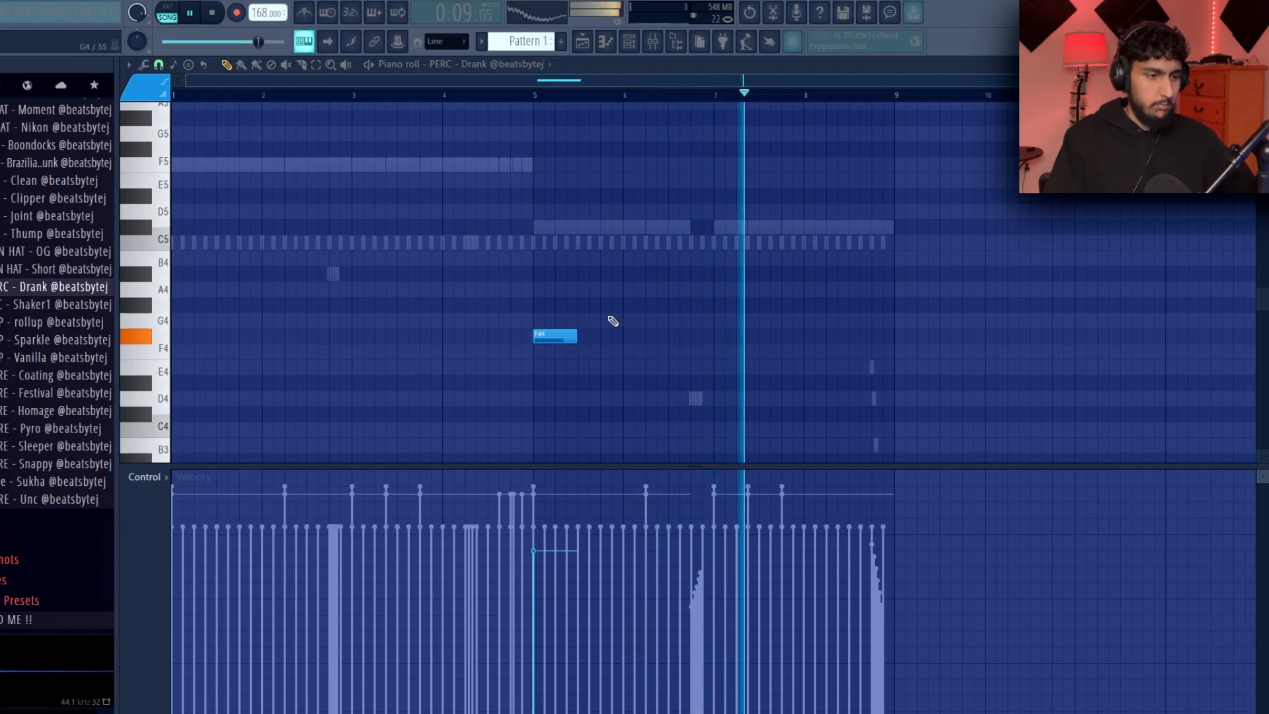
Step: Route the 808, clap, hi-hat, kick and percussion channels to mixer tracks 10 to 15
click(1260, 64)
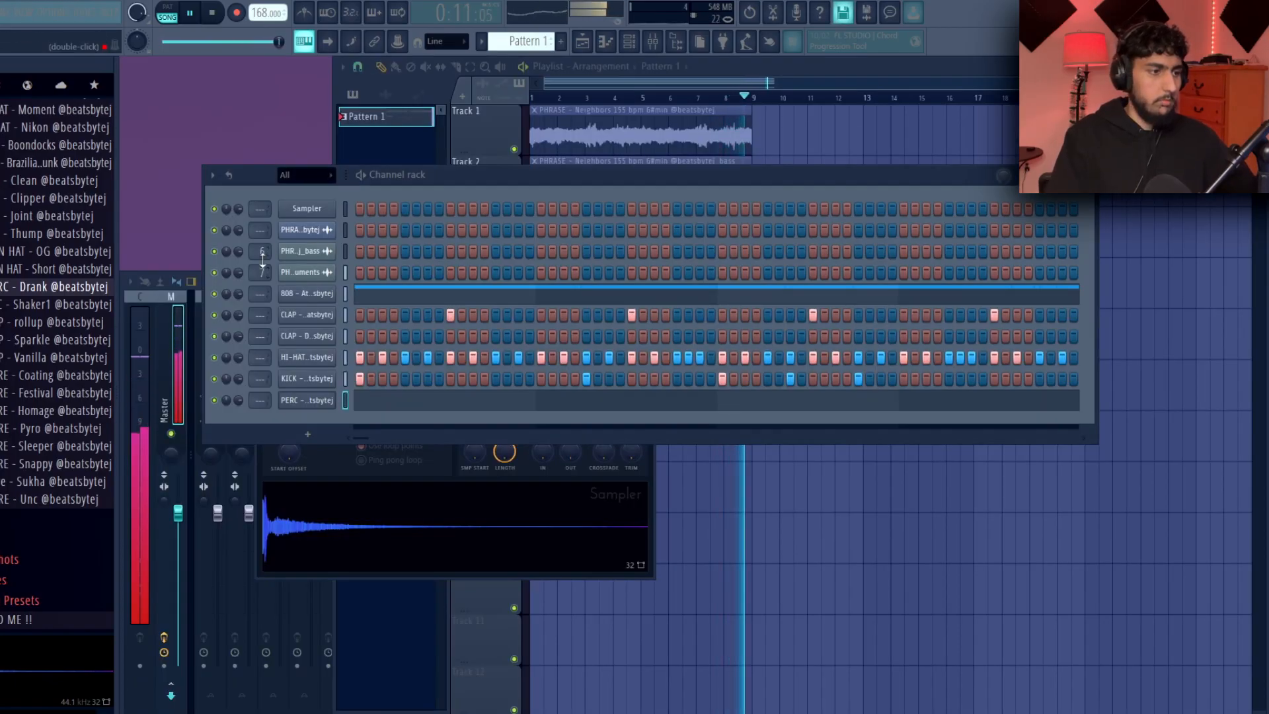
key(space)
key(F9)
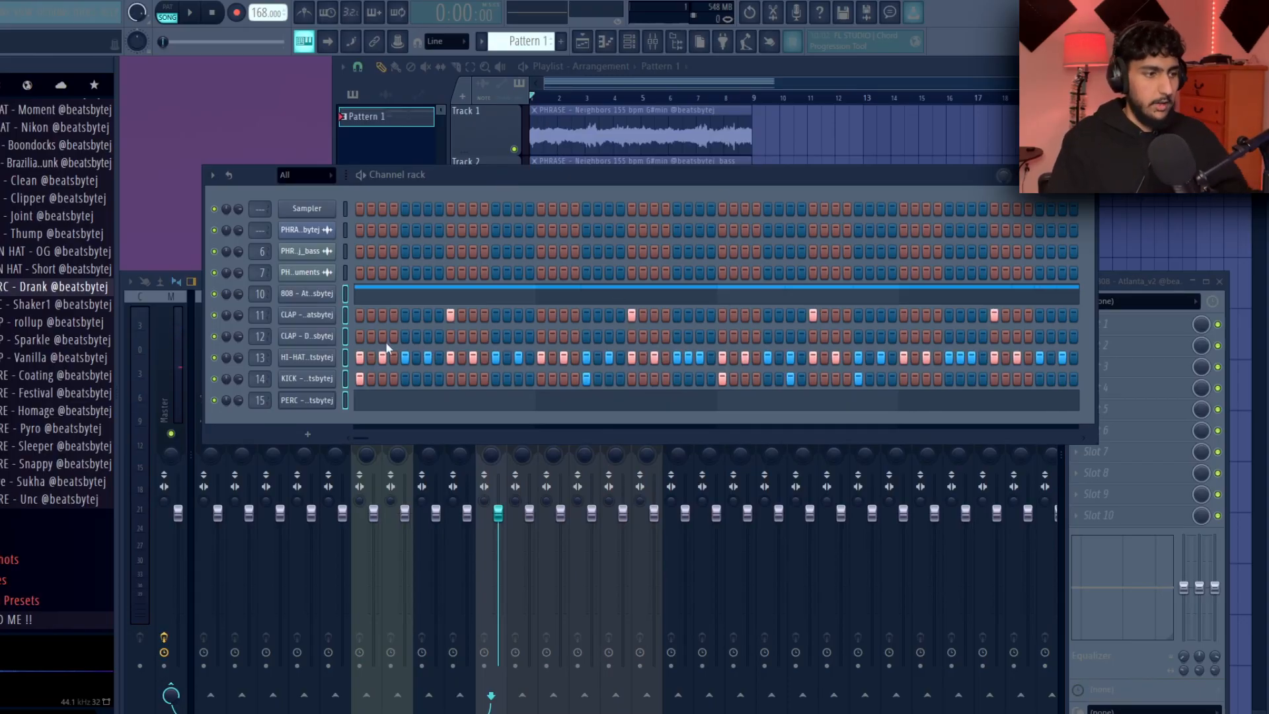
Step: Expand the One Shots folder of the sample library and look through its samples
click(346, 402)
scroll(8, 288, down, 4)
click(58, 346)
scroll(56, 251, down, 1)
scroll(243, 265, up, 1)
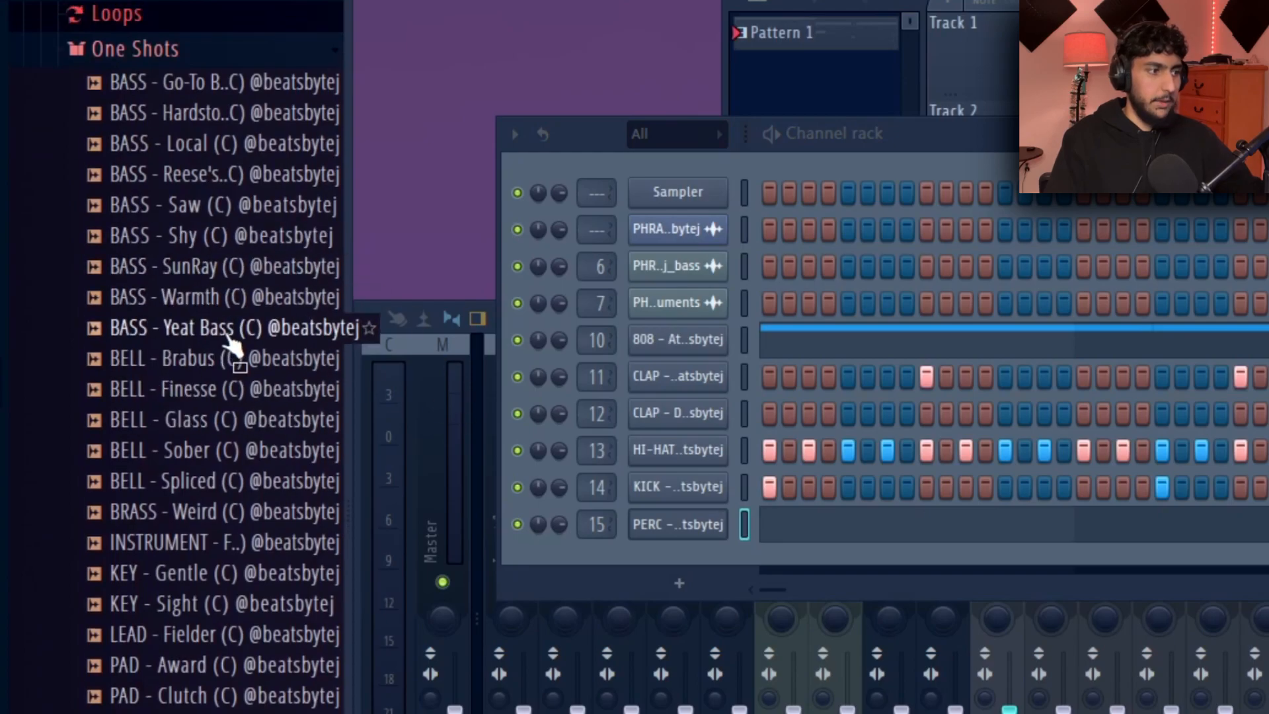
scroll(225, 327, down, 2)
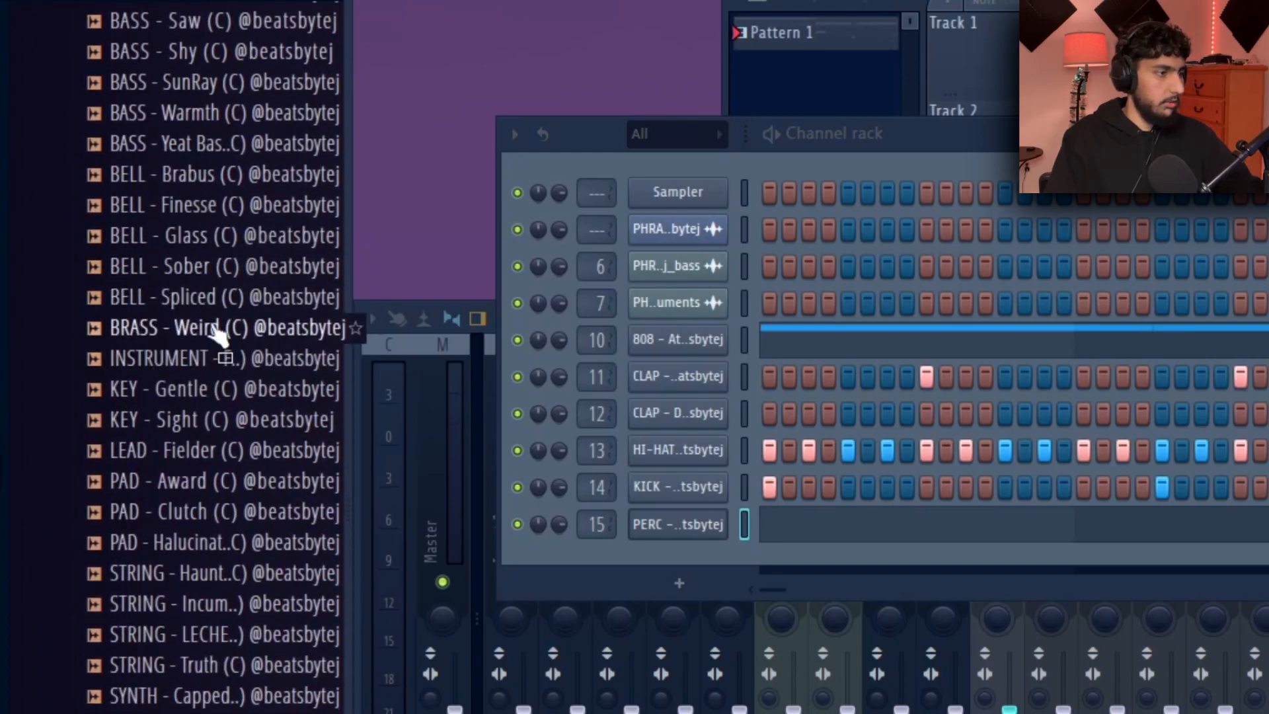
scroll(231, 327, up, 2)
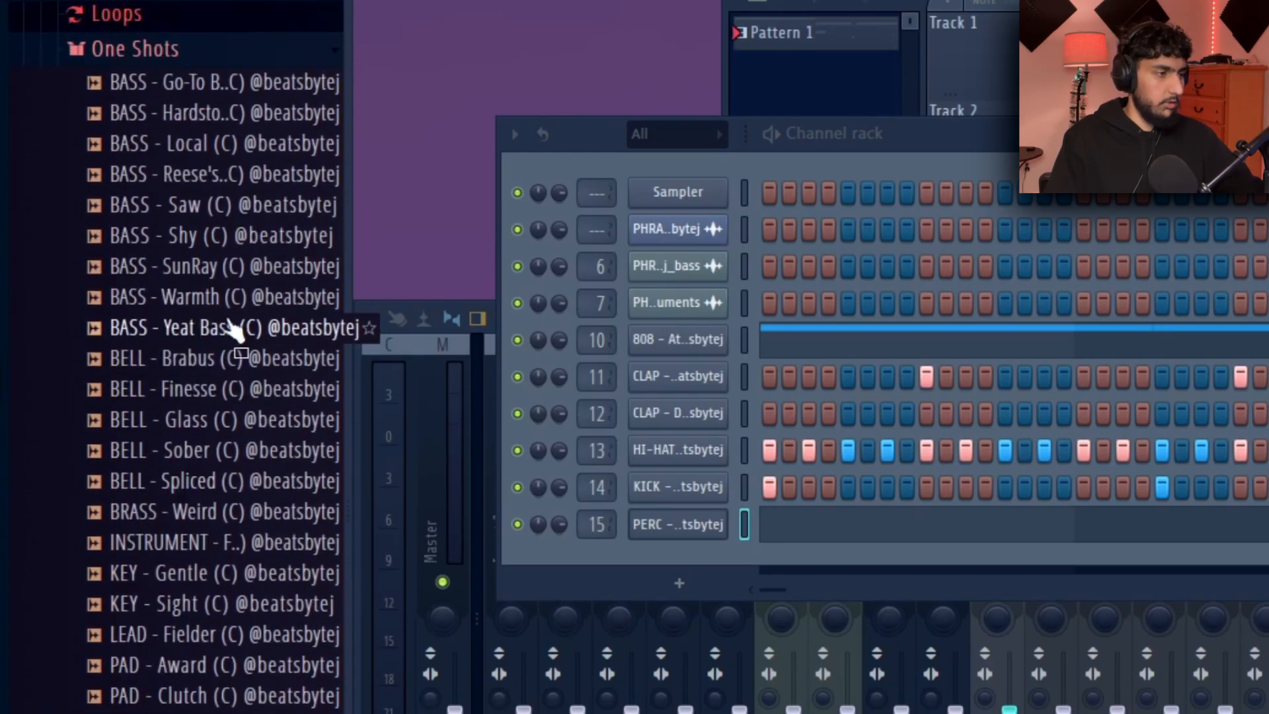
Step: Audition the bell one-shots from Brabus to Spliced, plus the Gentle and Sight key sounds
click(255, 369)
key(Down)
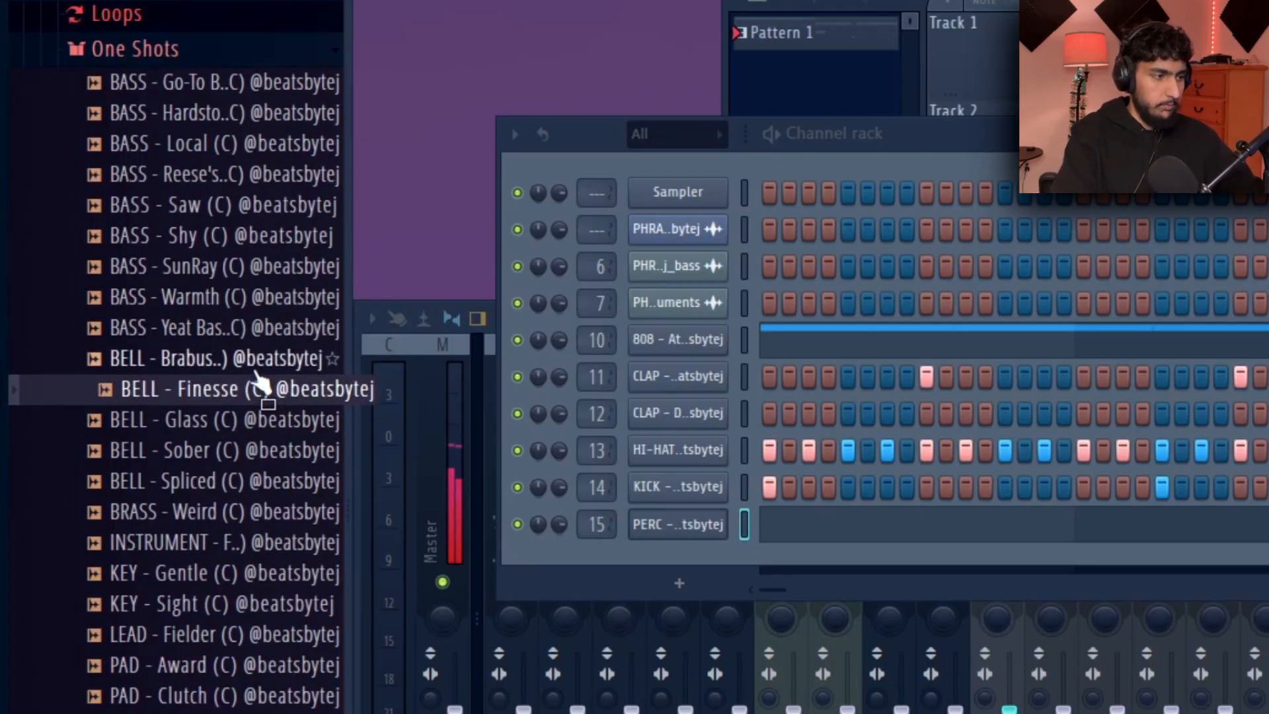
key(Down)
key(Down)
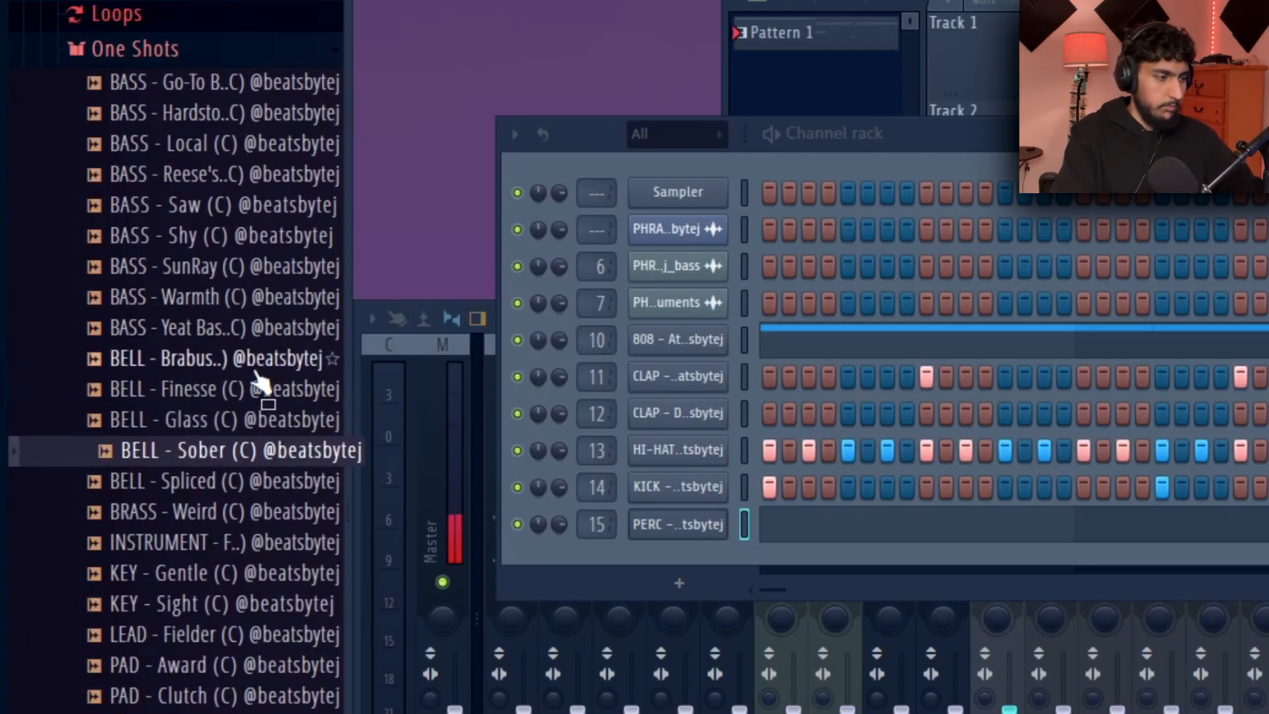
key(Down)
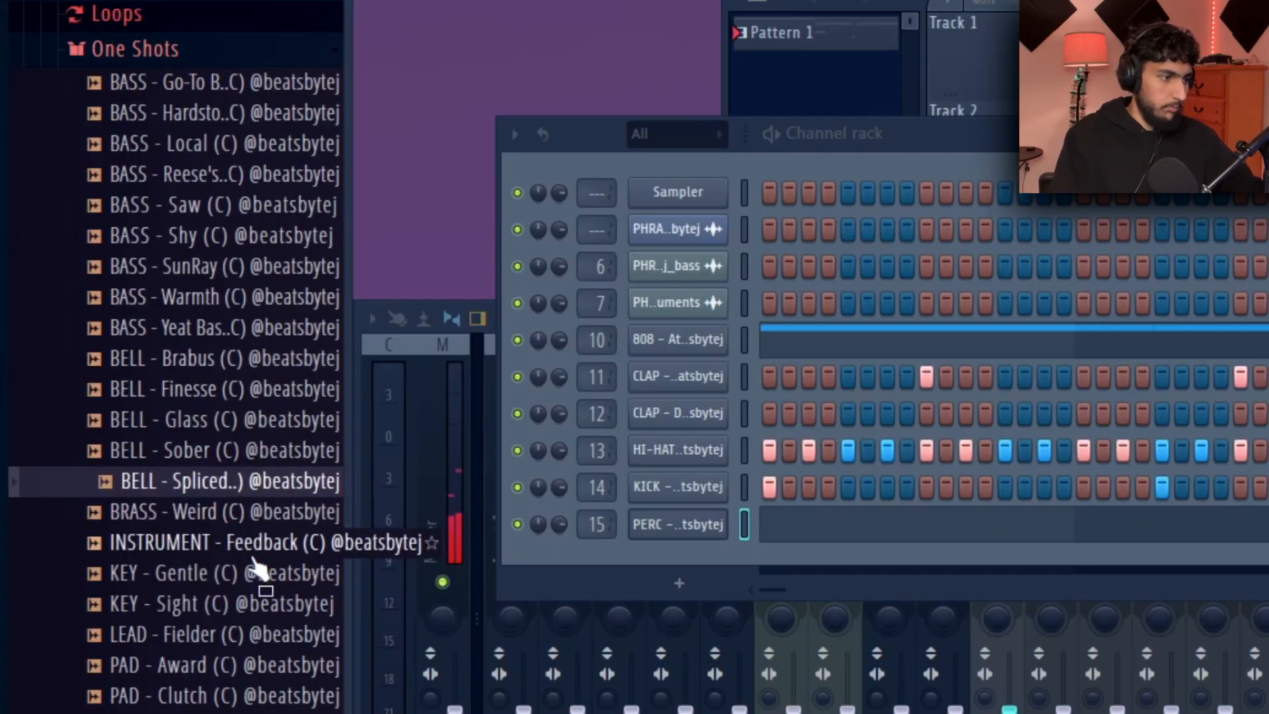
click(270, 575)
key(Down)
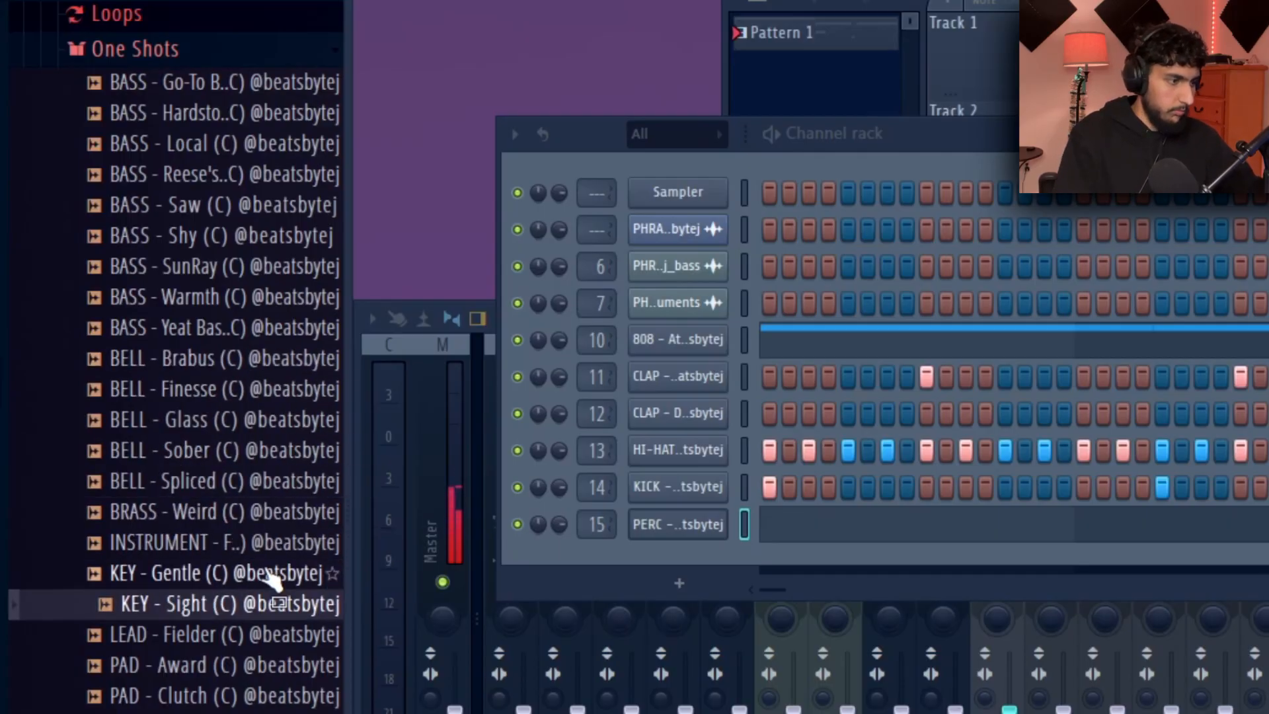
Step: Add the BELL - Brabus one-shot as a new channel below PERC - Drank and show its sampler settings
click(245, 358)
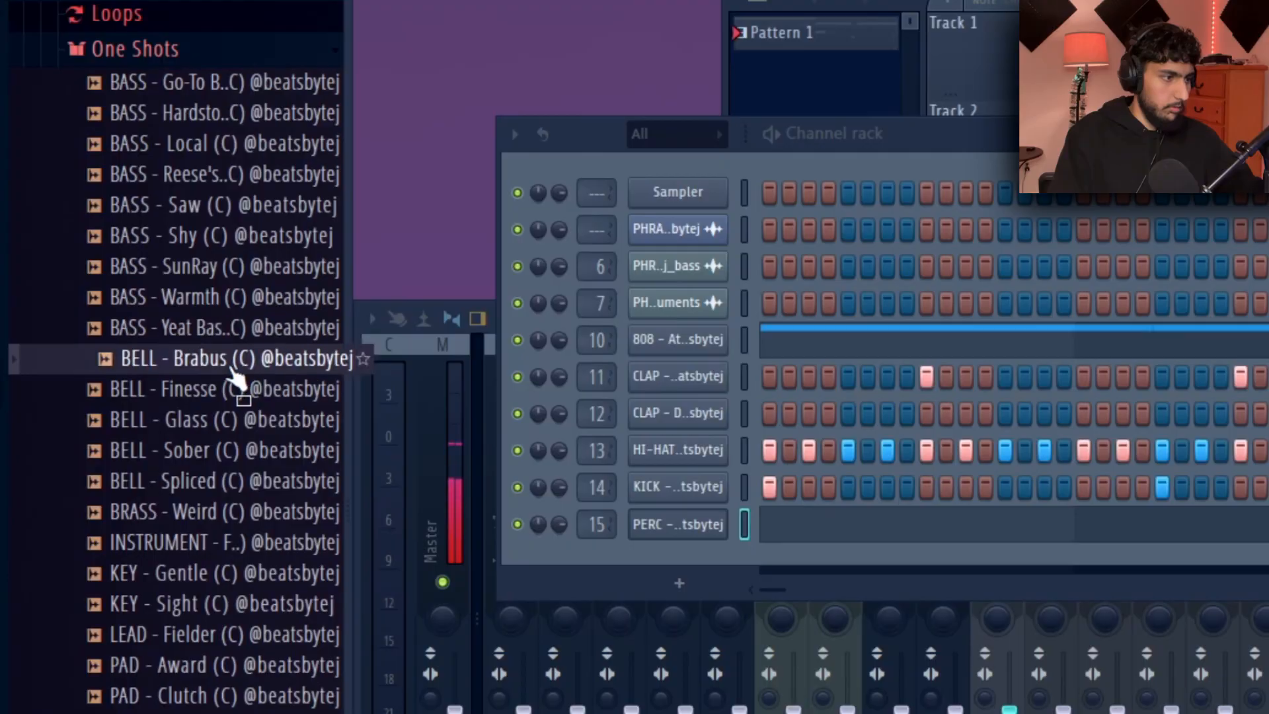
drag(225, 365, 742, 567)
click(677, 560)
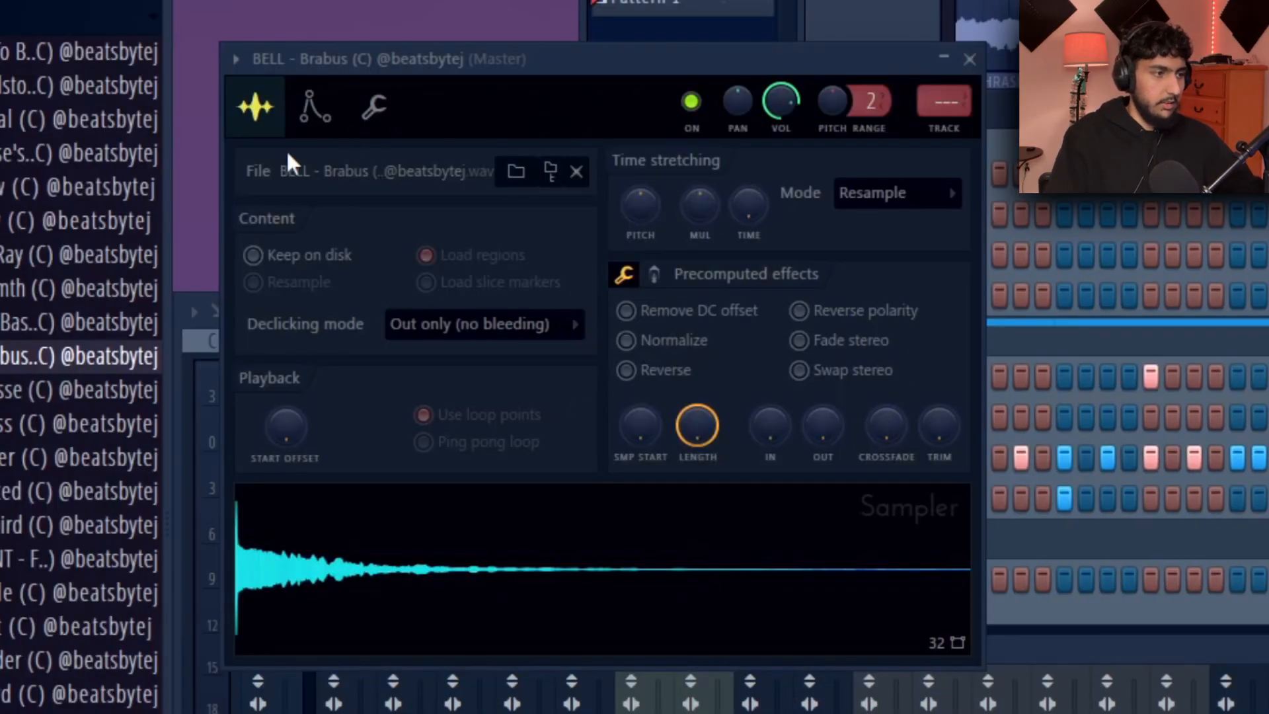
Step: In the BELL - Brabus volume envelope, set decay to minimum and sustain to maximum, and adjust the release
click(315, 106)
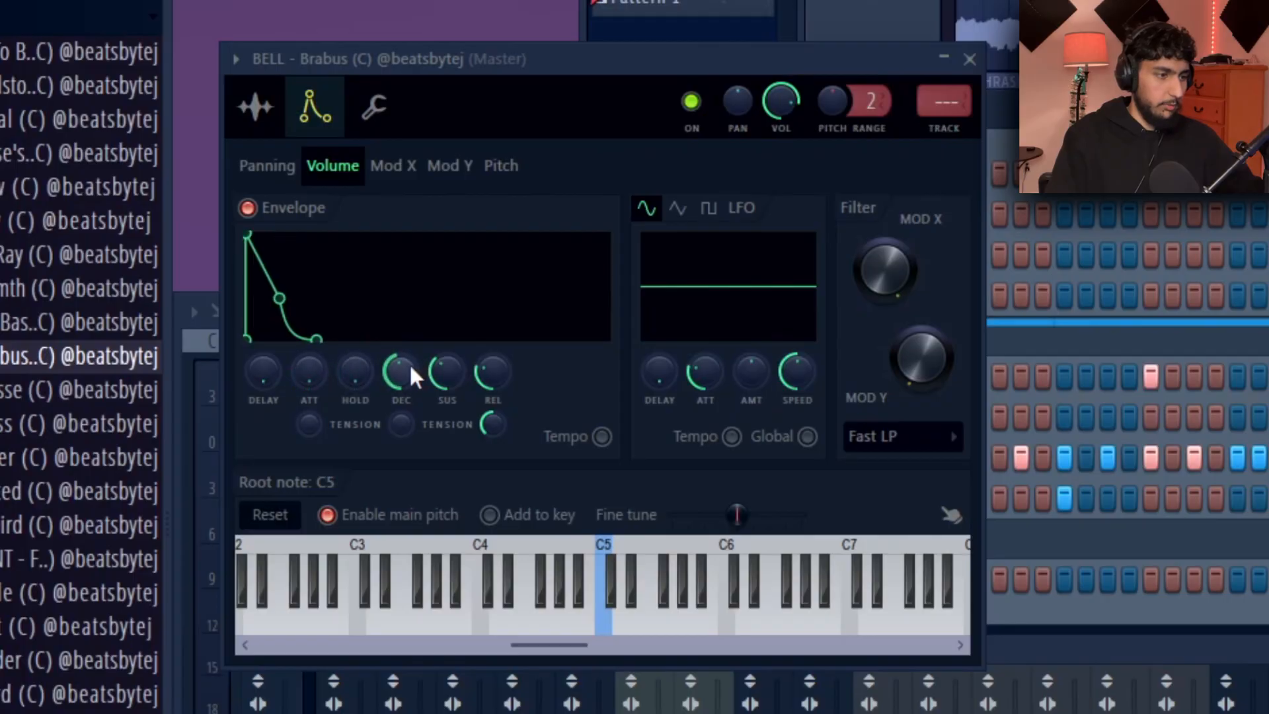
drag(410, 364, 410, 450)
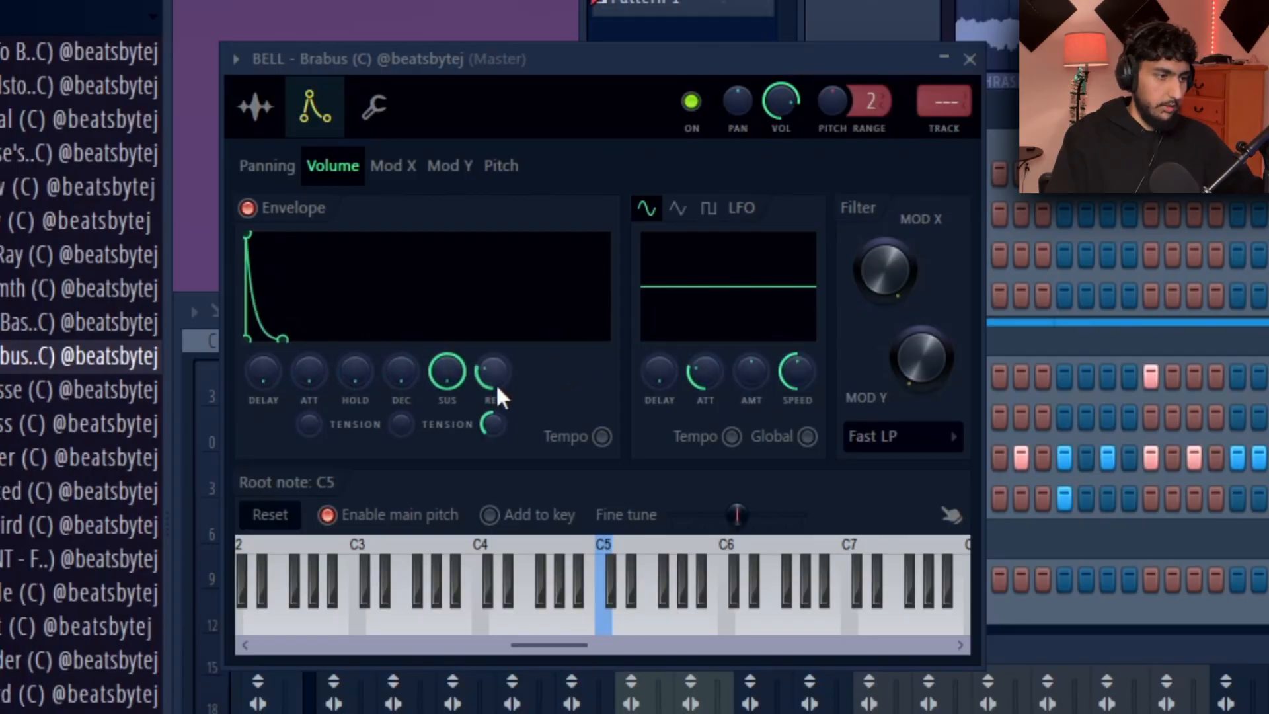
drag(505, 389, 505, 399)
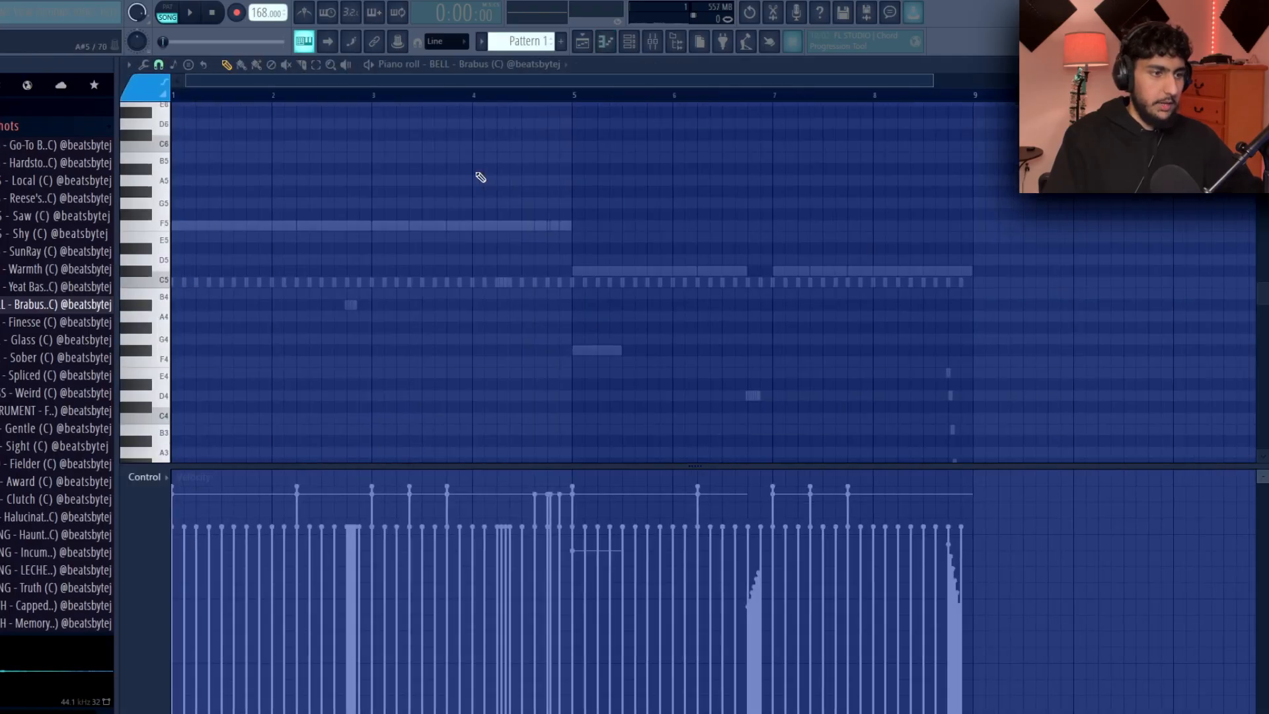
Step: Draw half-bar F4 and C#4 bell notes from bar 2 and a one-bar C4 at bar 3, and raise their velocities
drag(502, 351, 536, 352)
key(space)
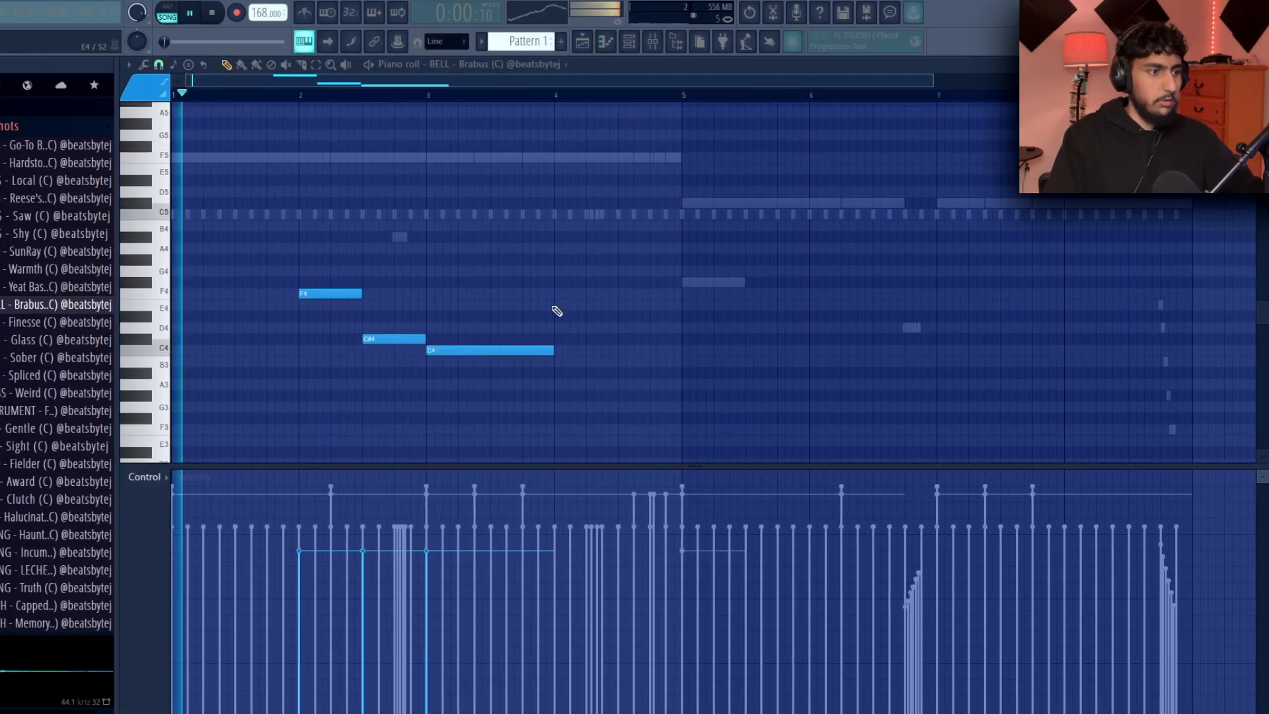
scroll(513, 295, down, 1)
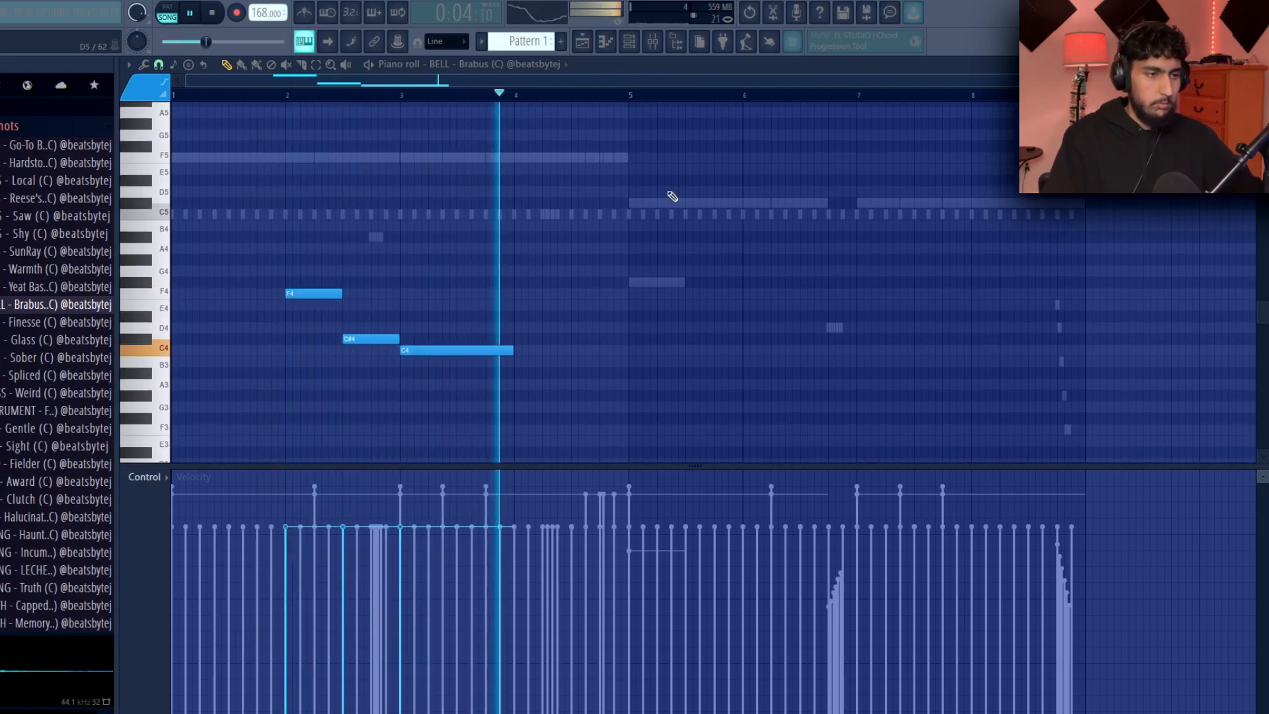
Step: Duplicate the first four bars of the bell melody into bars 5 to 8
drag(629, 96, 173, 97)
key(ctrl+b)
ctrl+click(784, 263)
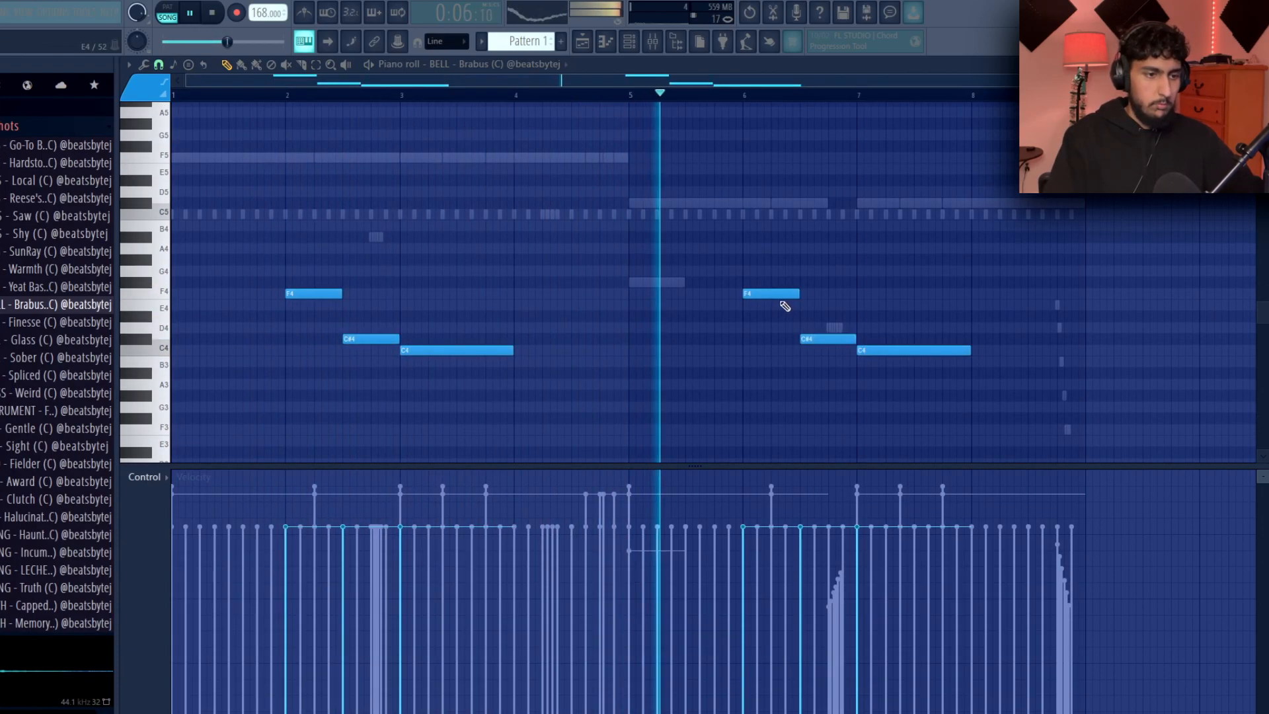
Step: Move the two copied half-bar bell notes in bar 6 down to C#4 and A#3, checking them in playback
key(space)
drag(810, 338, 833, 372)
key(space)
key(space)
key(space)
key(space)
click(652, 94)
key(space)
drag(809, 197, 754, 185)
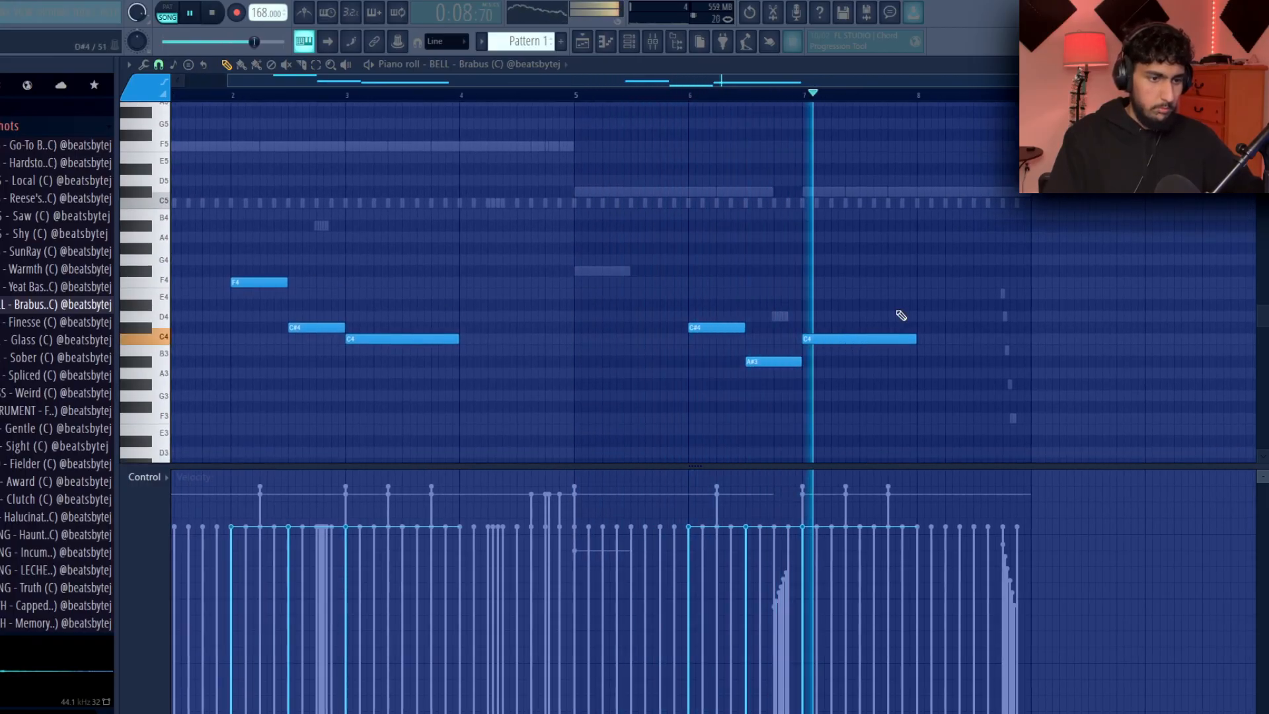
scroll(1004, 306, down, 2)
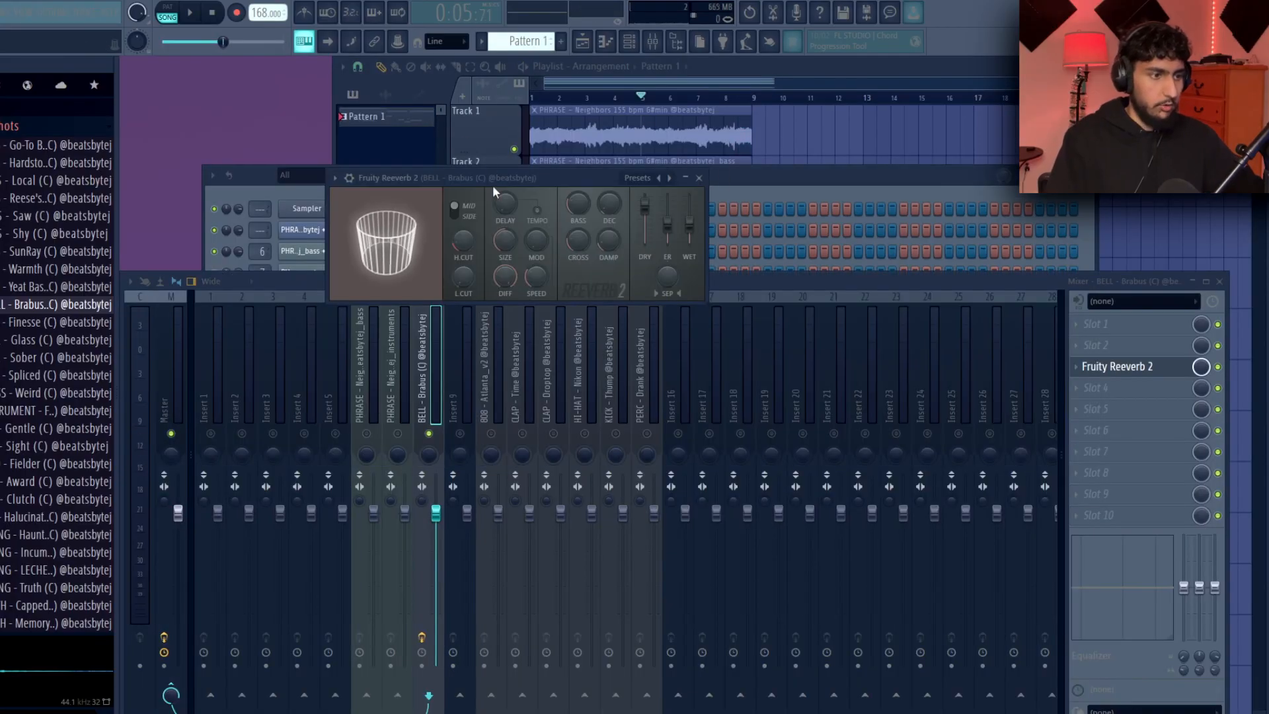
Step: Lower the wet level of Fruity Reeverb 2 on the BELL - Brabus mixer track and listen to it in playback
drag(493, 185, 616, 241)
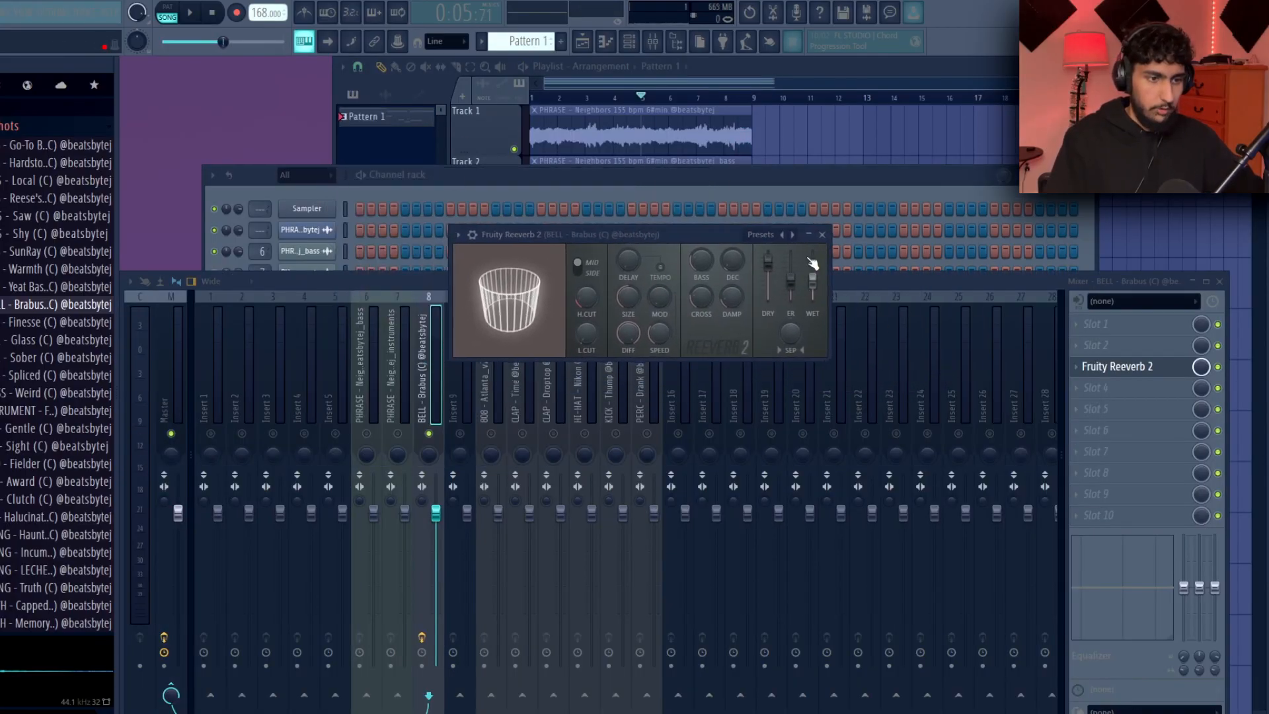
key(space)
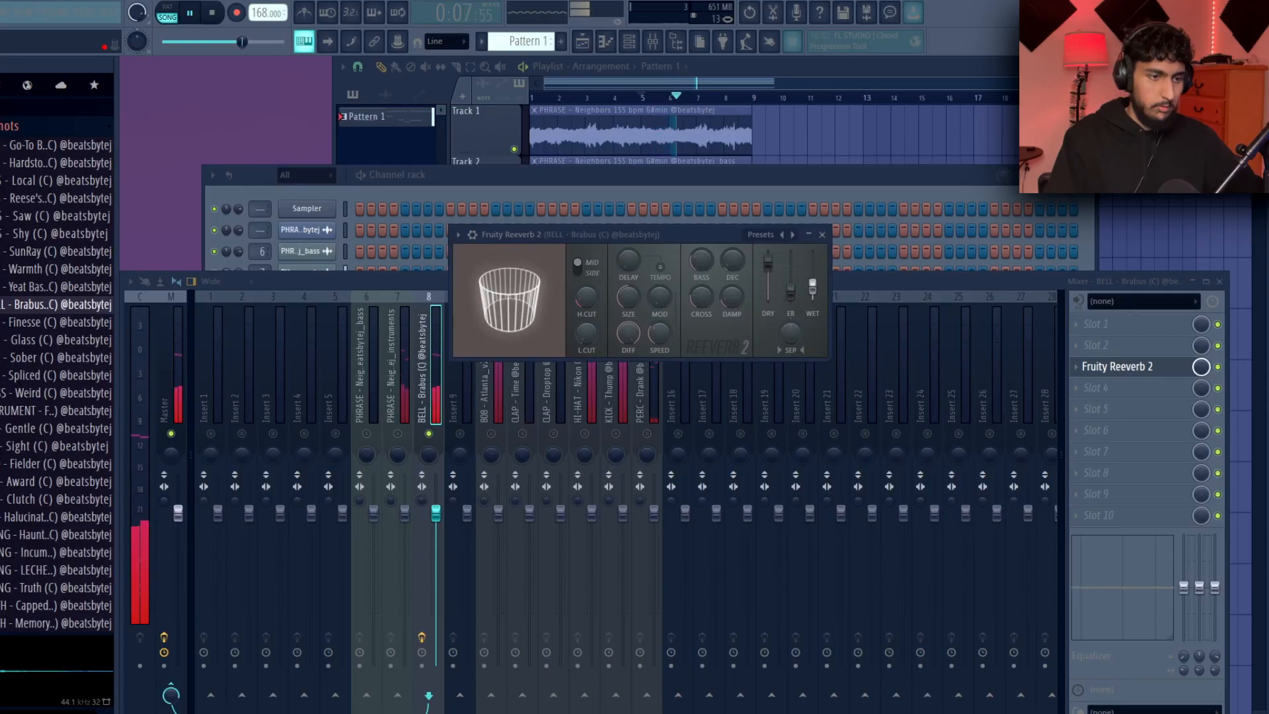
click(822, 234)
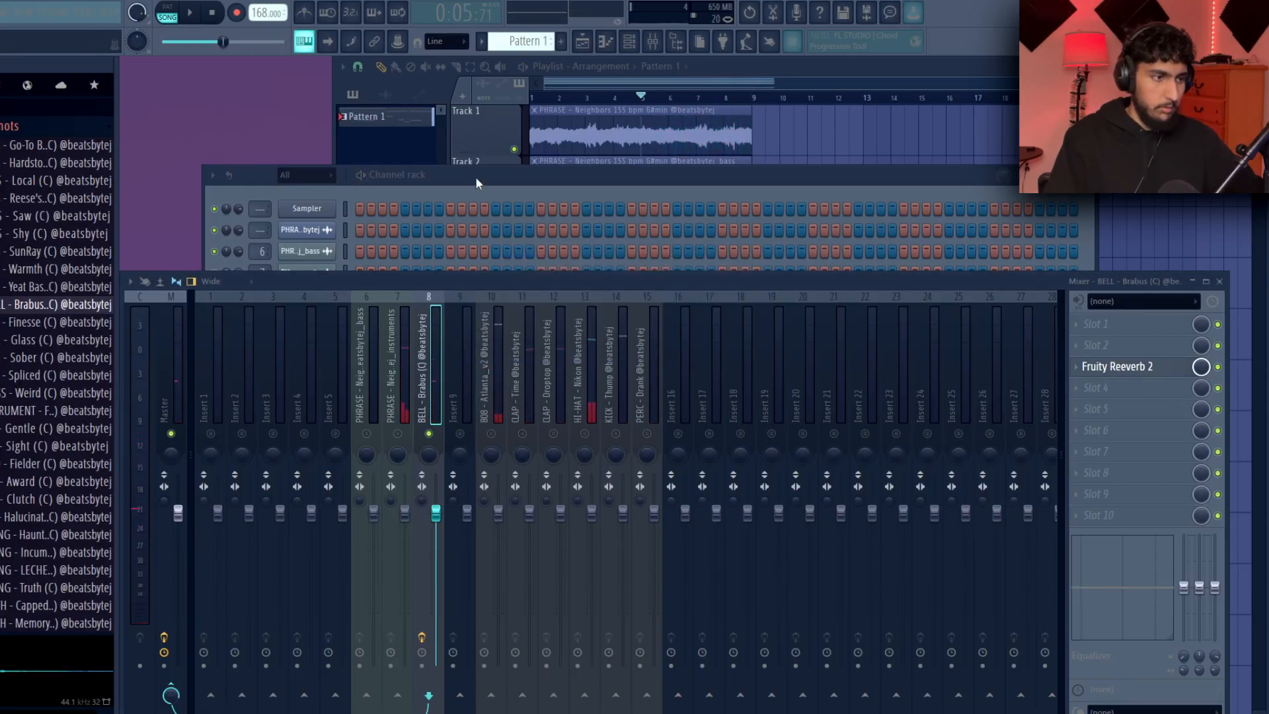
Step: Check the release in the BELL - Brabus channel's volume envelope
click(476, 178)
click(330, 421)
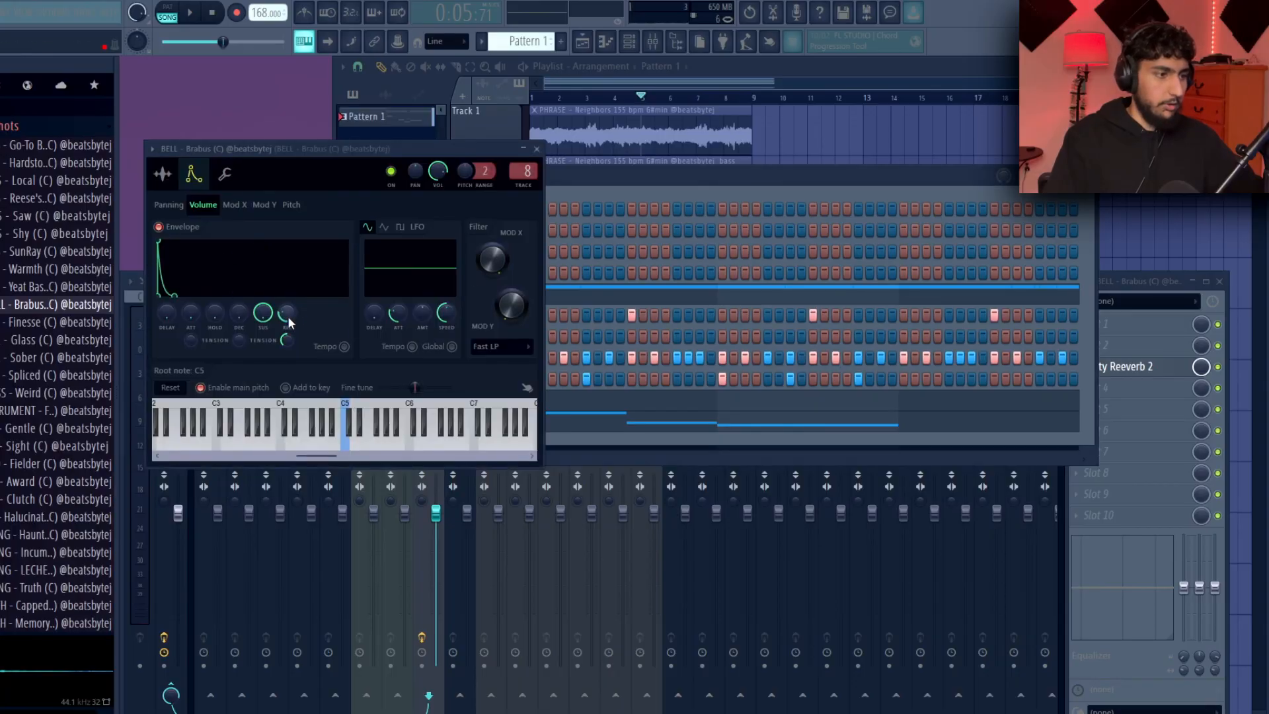
click(537, 149)
click(943, 415)
Step: Adjust the bell reverb's ER level during playback and add Fruity Parametric EQ 2 after it on the same mixer track
key(space)
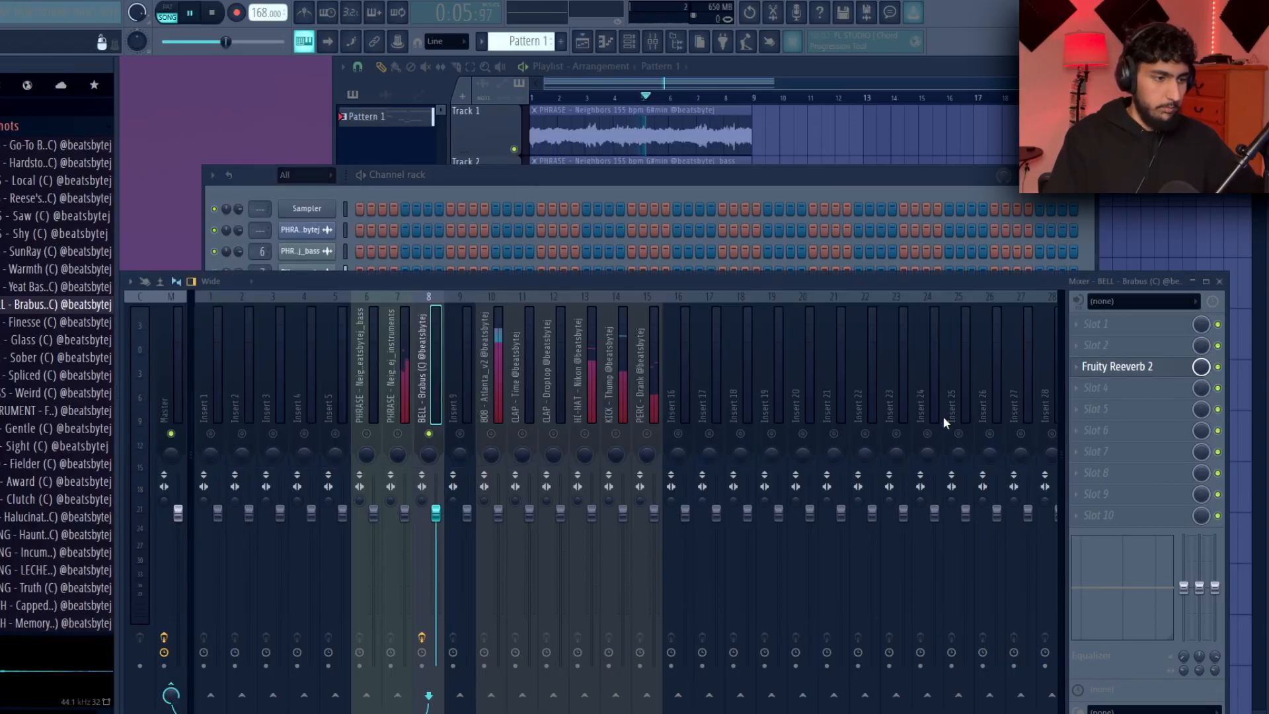
click(1139, 374)
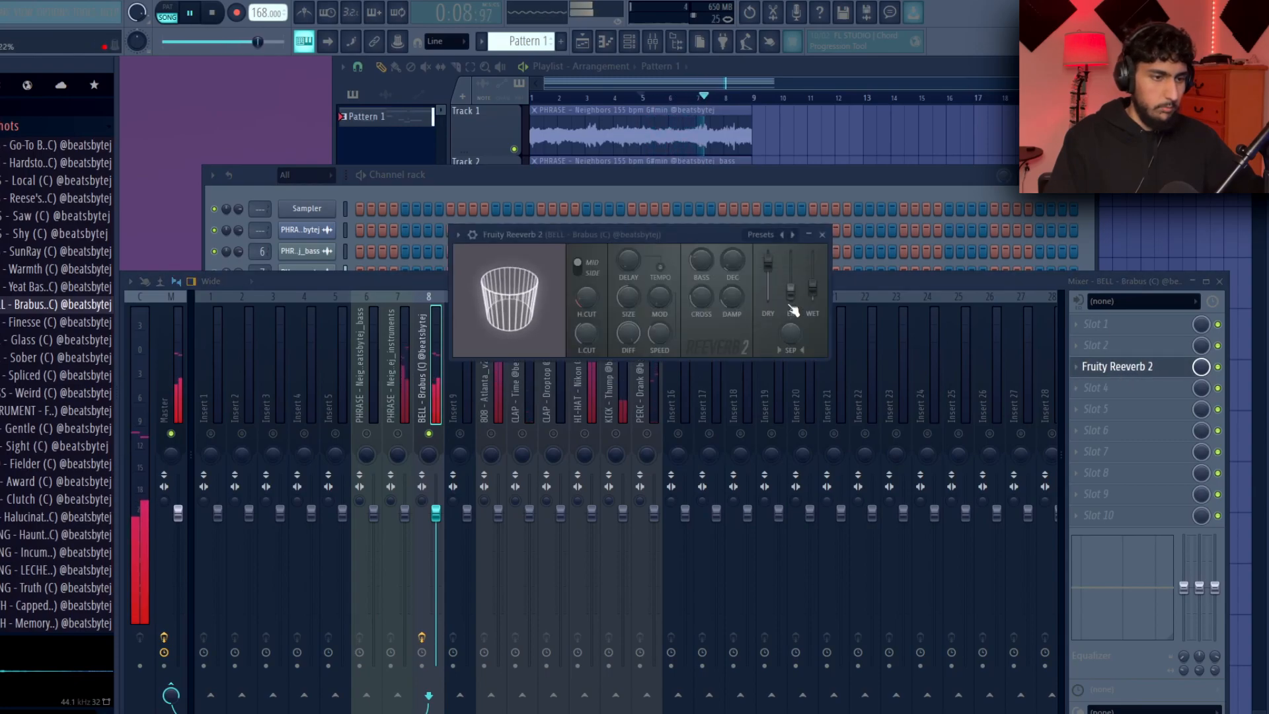
click(822, 235)
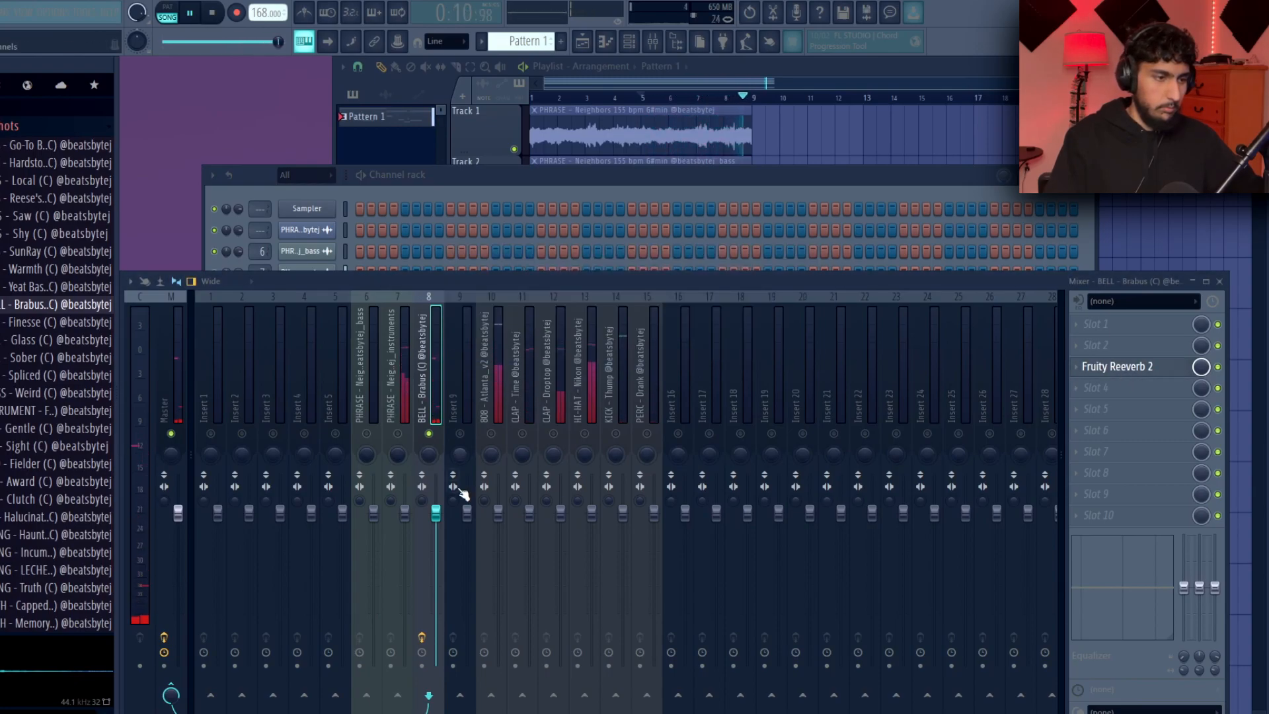
click(1124, 388)
click(866, 651)
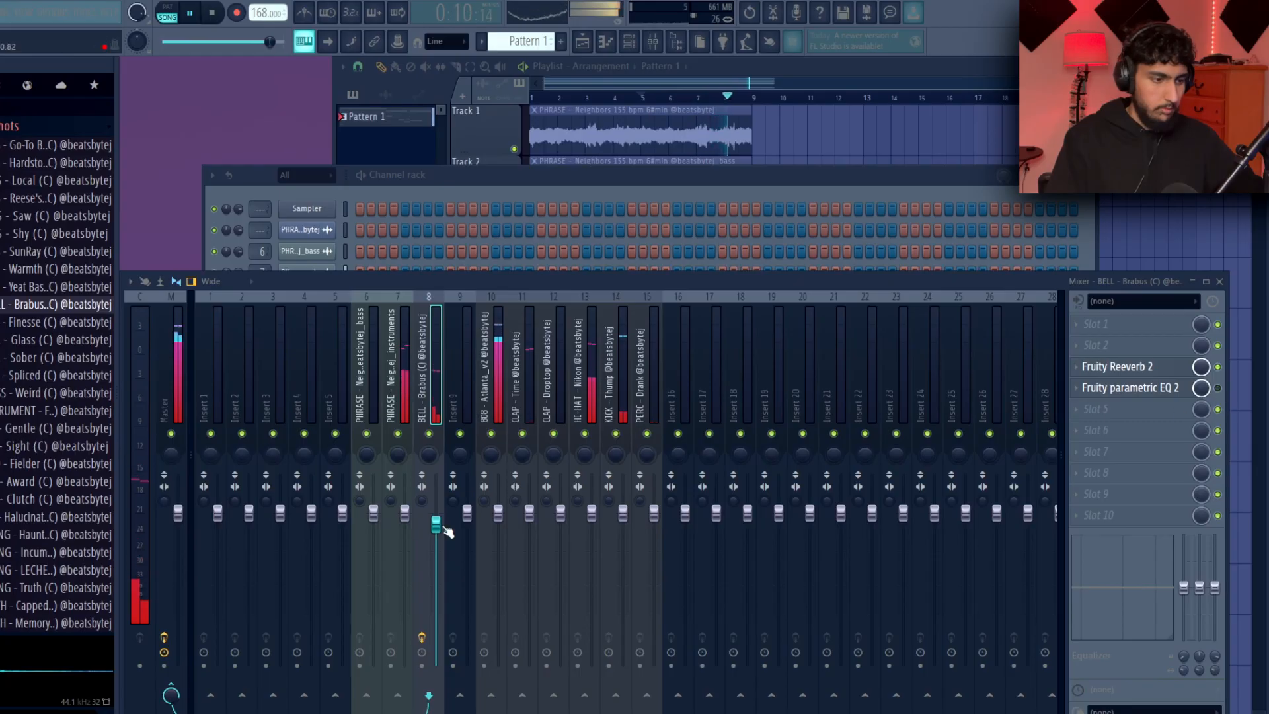
Step: Unmute the Neighbors bass clip on Track 2 of the playlist
click(899, 171)
right_click(897, 156)
scroll(887, 193, up, 1)
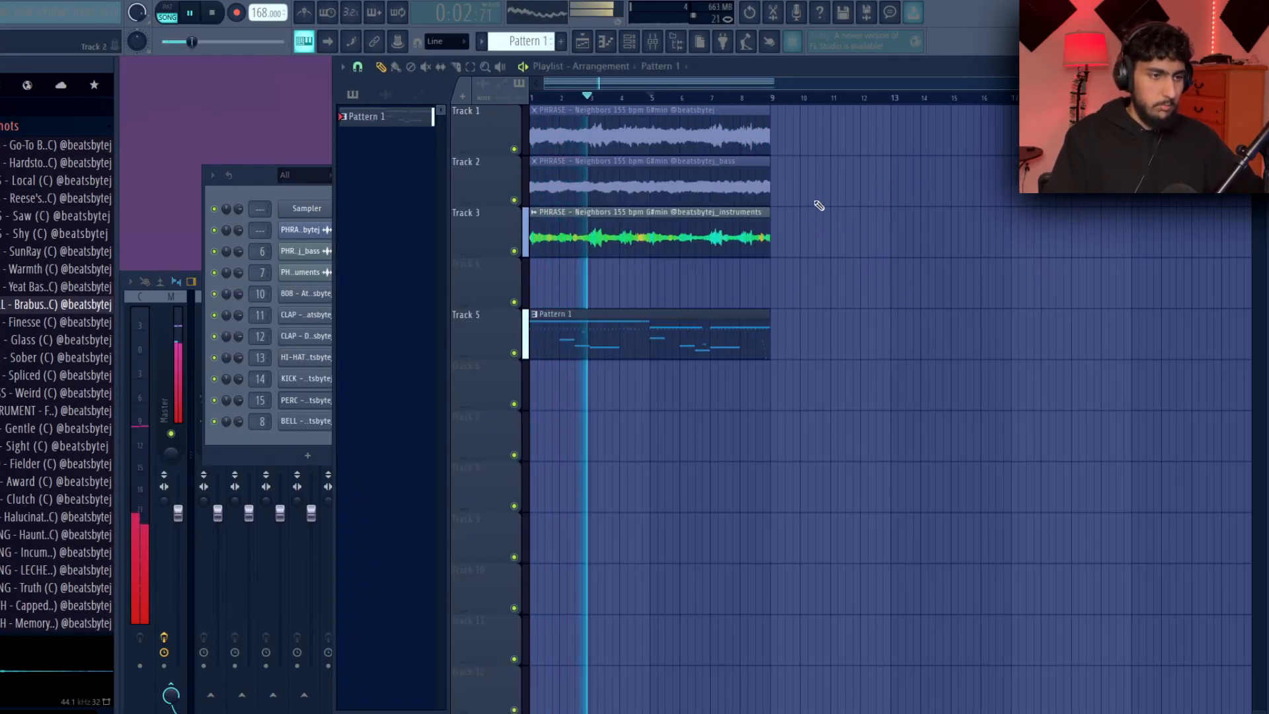
alt+right_click(757, 187)
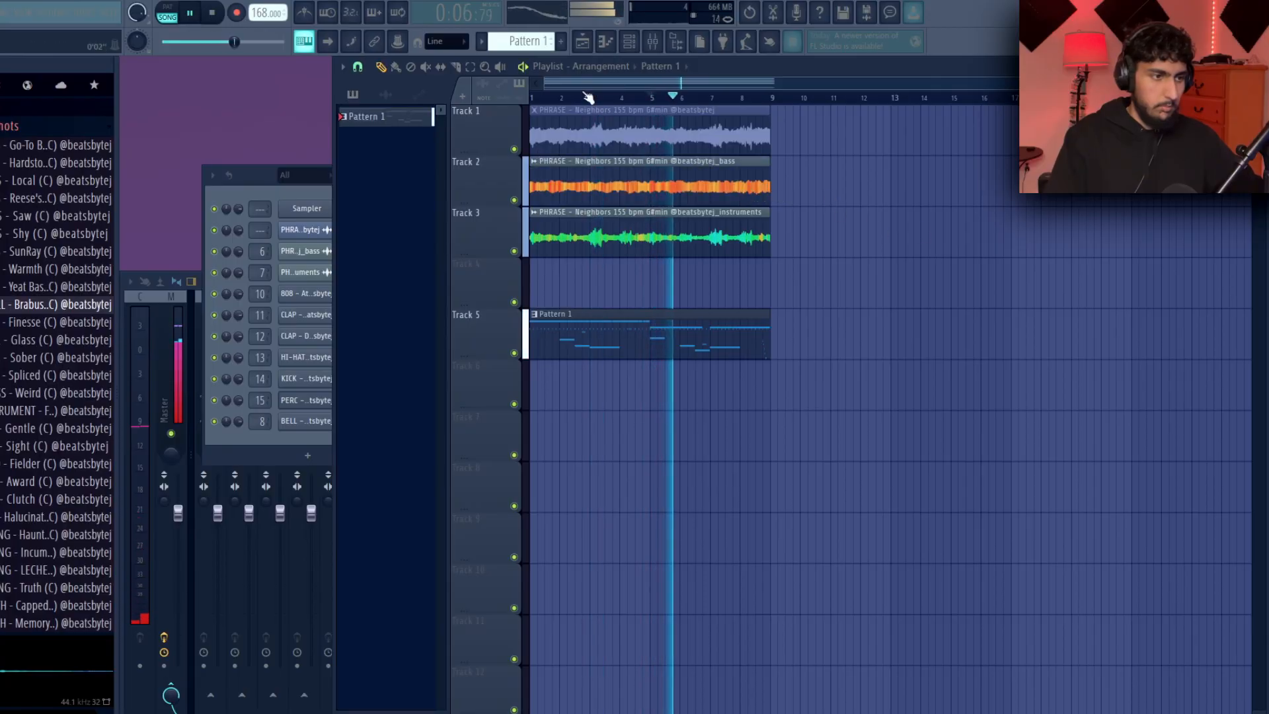
Step: Load SoundShifter Pitch Stereo in the first master slot and transpose the beat by -2 semitones
click(1112, 321)
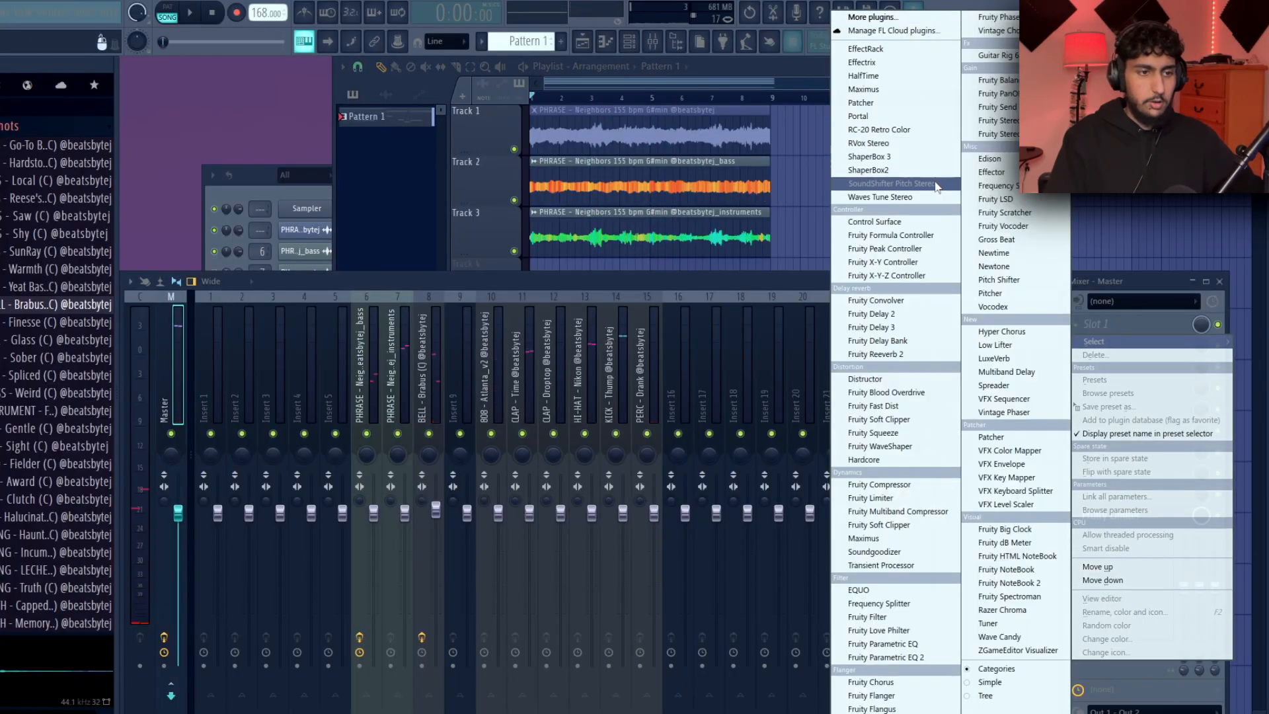
click(936, 185)
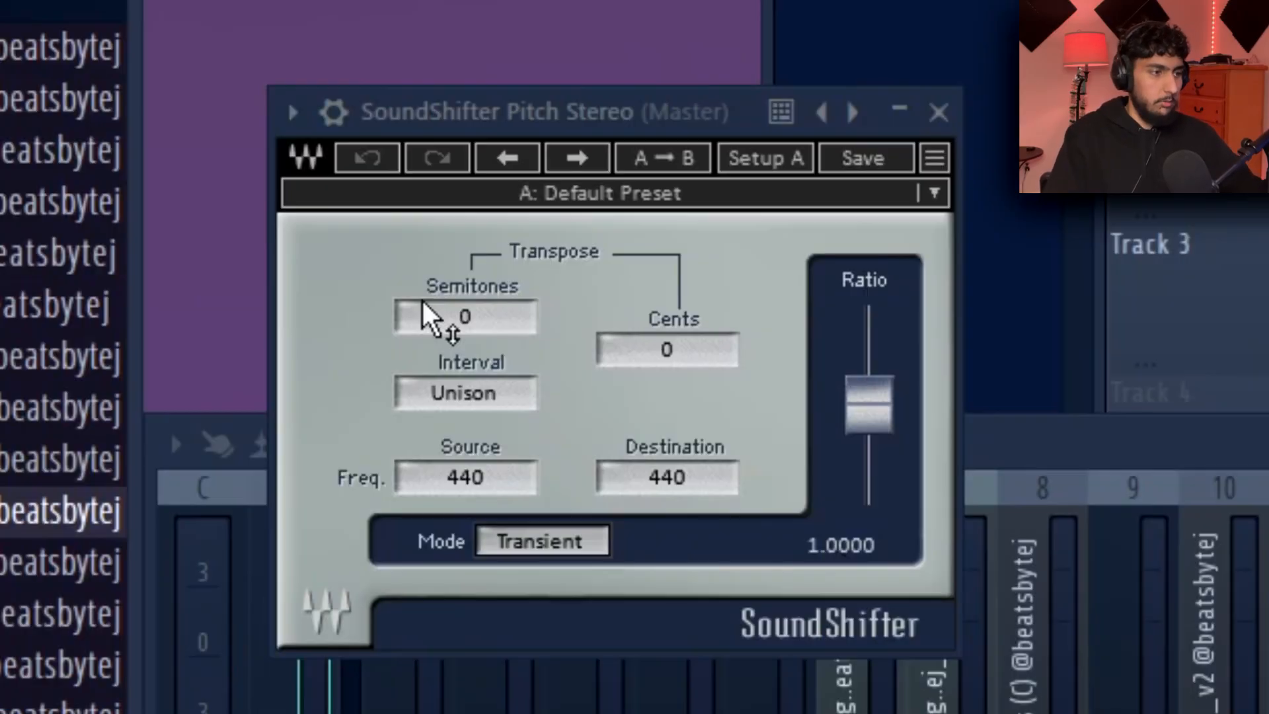
scroll(219, 235, up, 2)
scroll(498, 323, down, 3)
scroll(503, 324, down, 1)
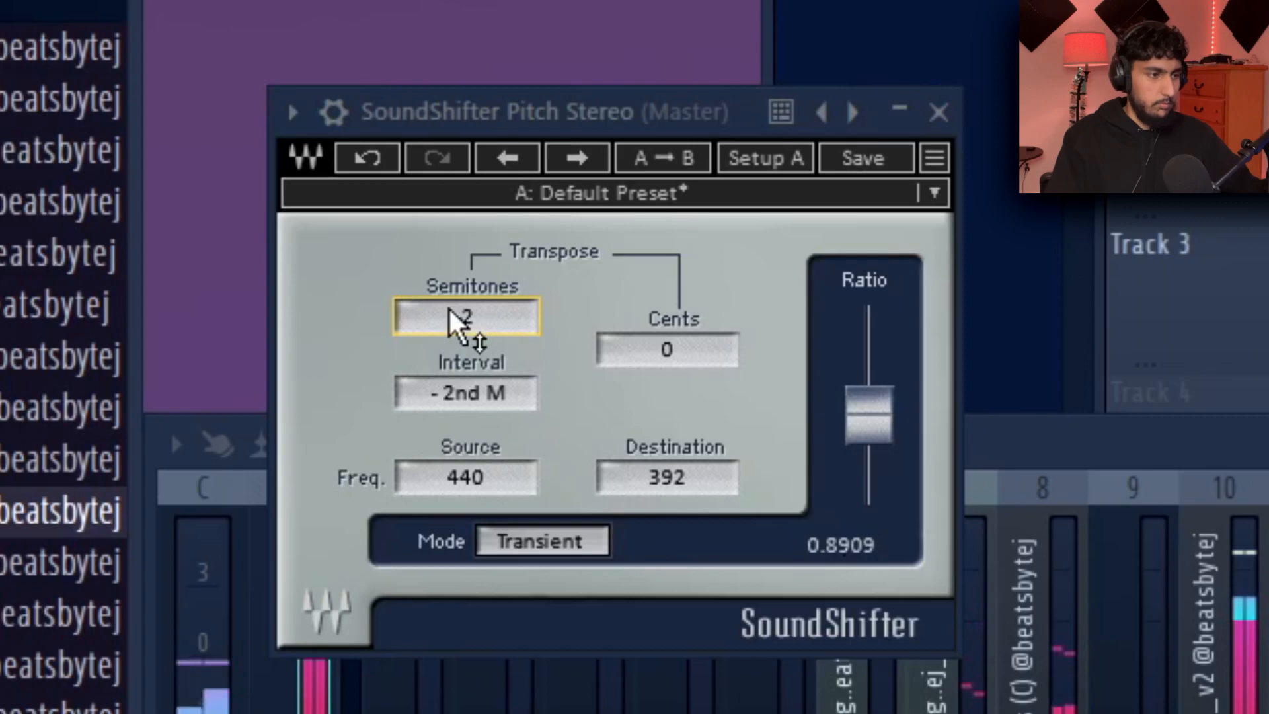
scroll(449, 309, up, 1)
scroll(449, 309, down, 1)
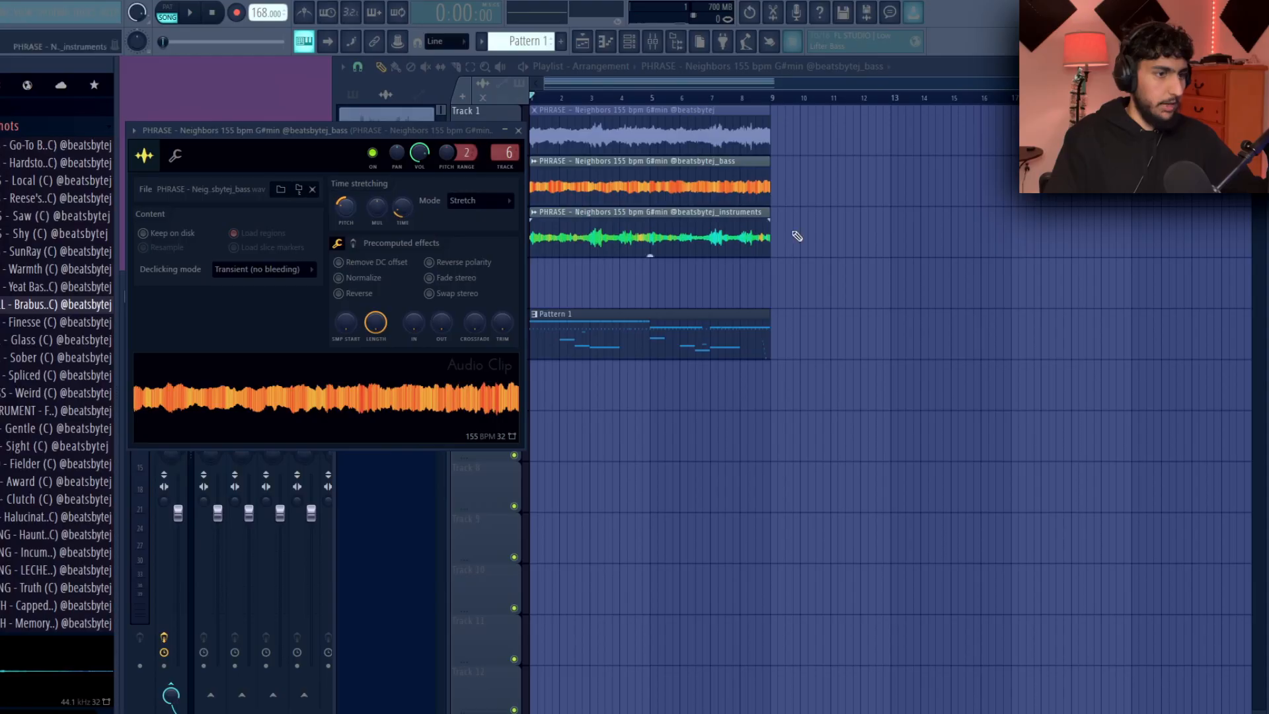
Step: Show the sample settings of the Neighbors instruments clip and delete the stray clip from Track 4
double_click(666, 233)
double_click(689, 302)
right_click(806, 285)
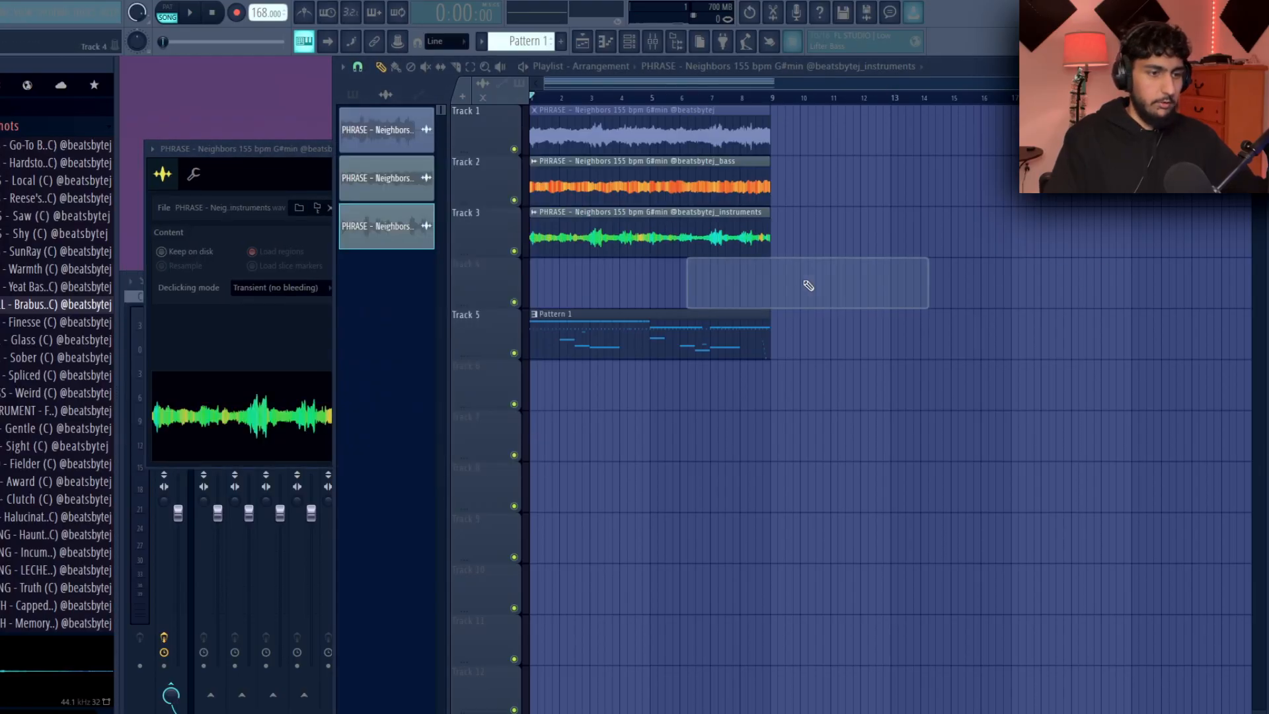
Step: Transpose all 808 - Atlanta_v2 notes in Pattern 1 down two semitones
double_click(722, 343)
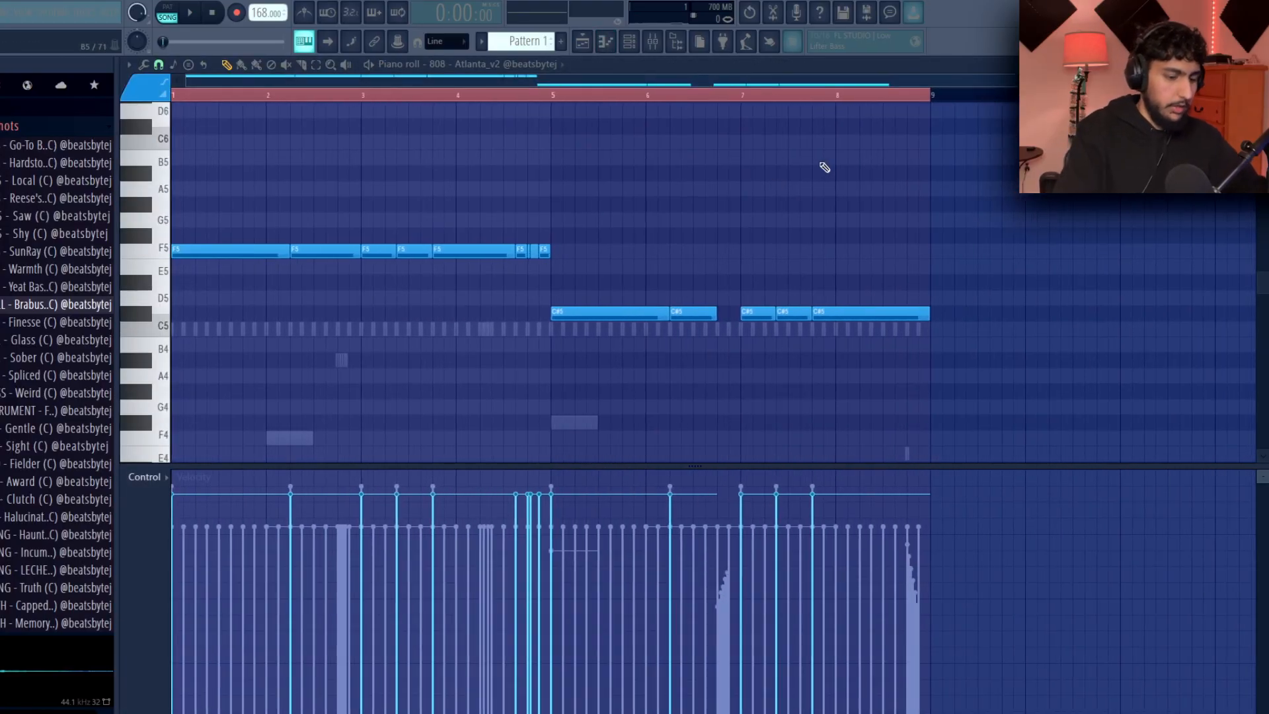
key(shift+Down)
key(shift+Down)
Step: Transpose all BELL - Brabus notes down two semitones, leaving PERC - Drank as it is, and play the song
scroll(728, 232, down, 8)
right_click(572, 235)
right_click(573, 235)
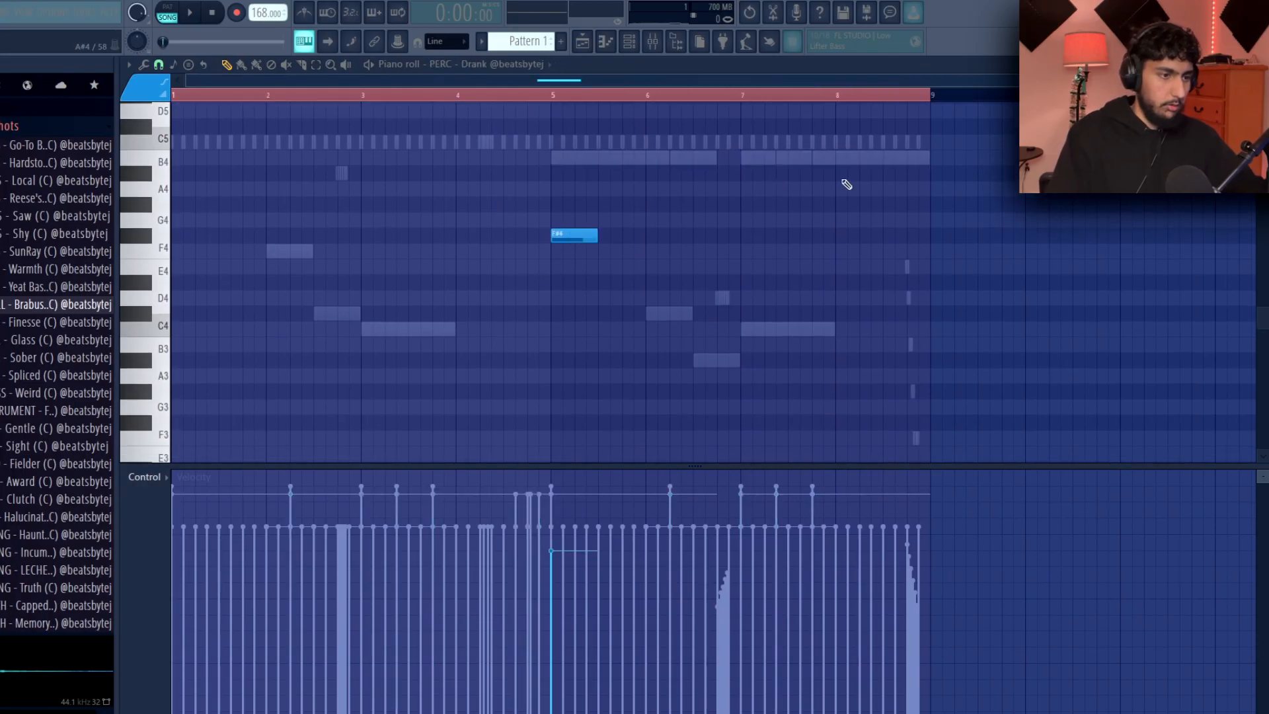
key(Down)
key(shift+Down)
key(shift+Down)
key(space)
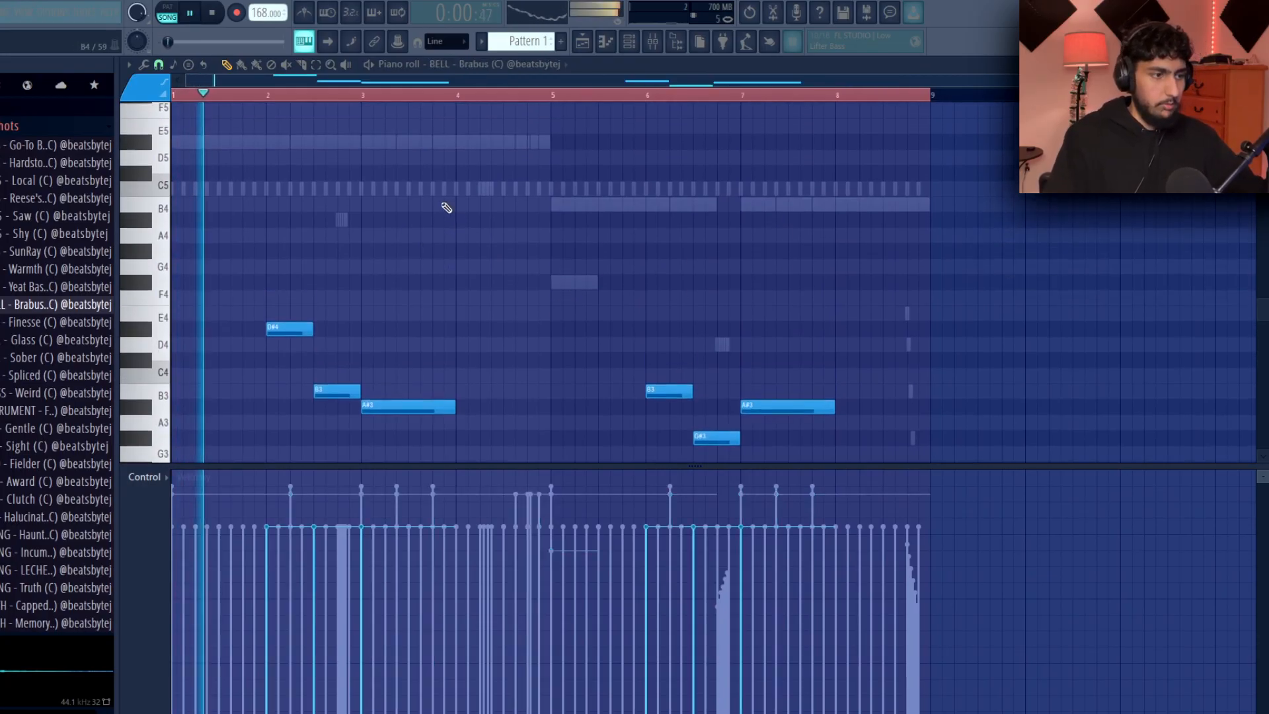
Step: Transpose the PERC - Drank note at bar 5 down two semitones to E4 and play the section
scroll(522, 270, up, 3)
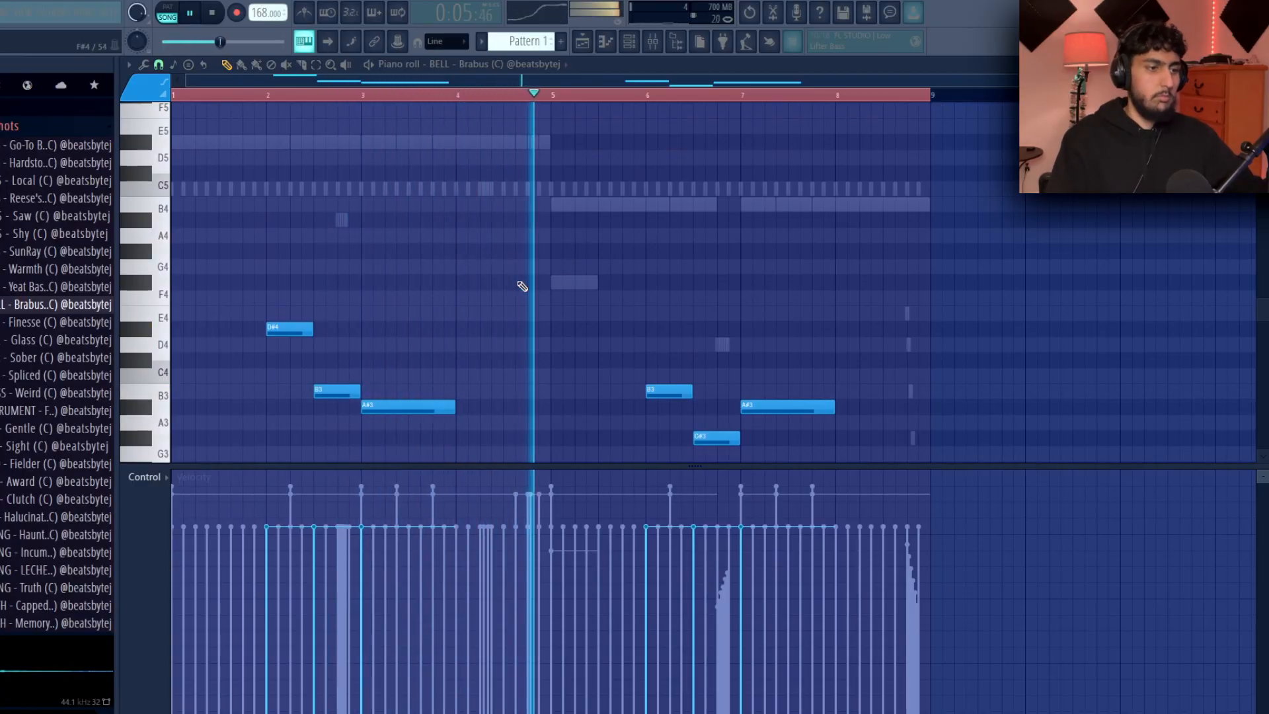
key(space)
double_click(589, 287)
key(space)
click(527, 95)
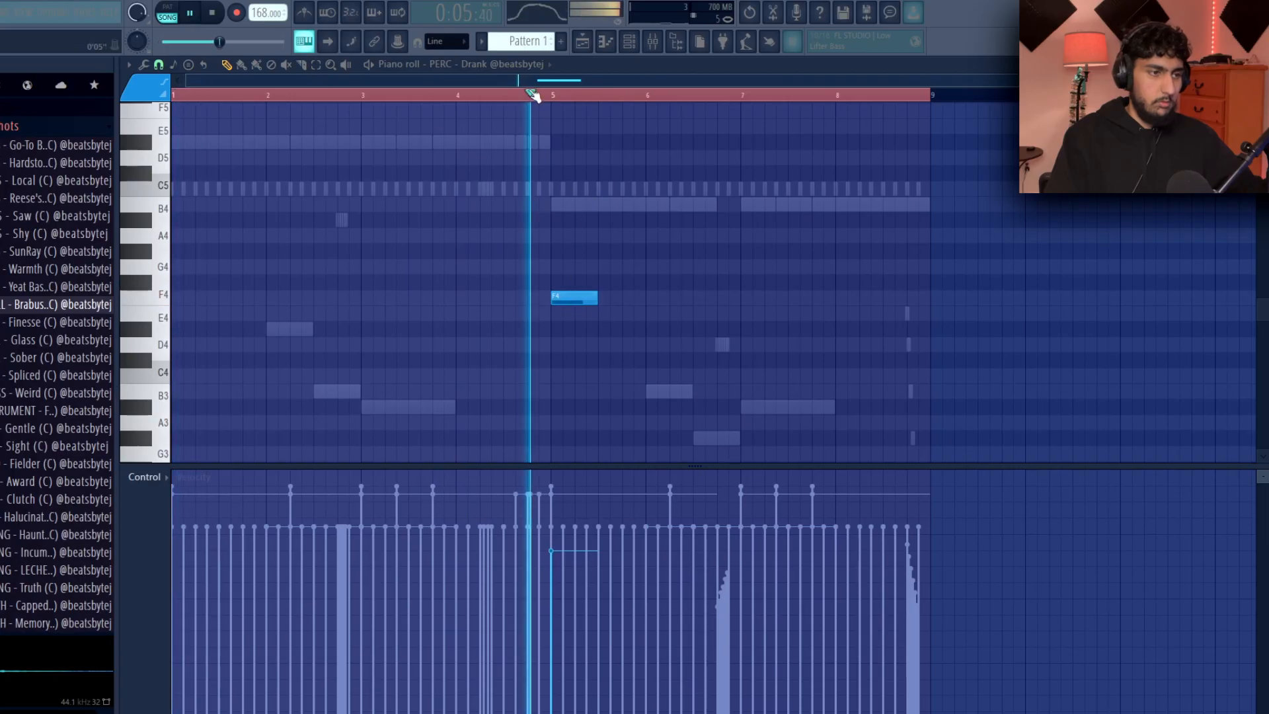
key(space)
drag(584, 301, 589, 323)
key(space)
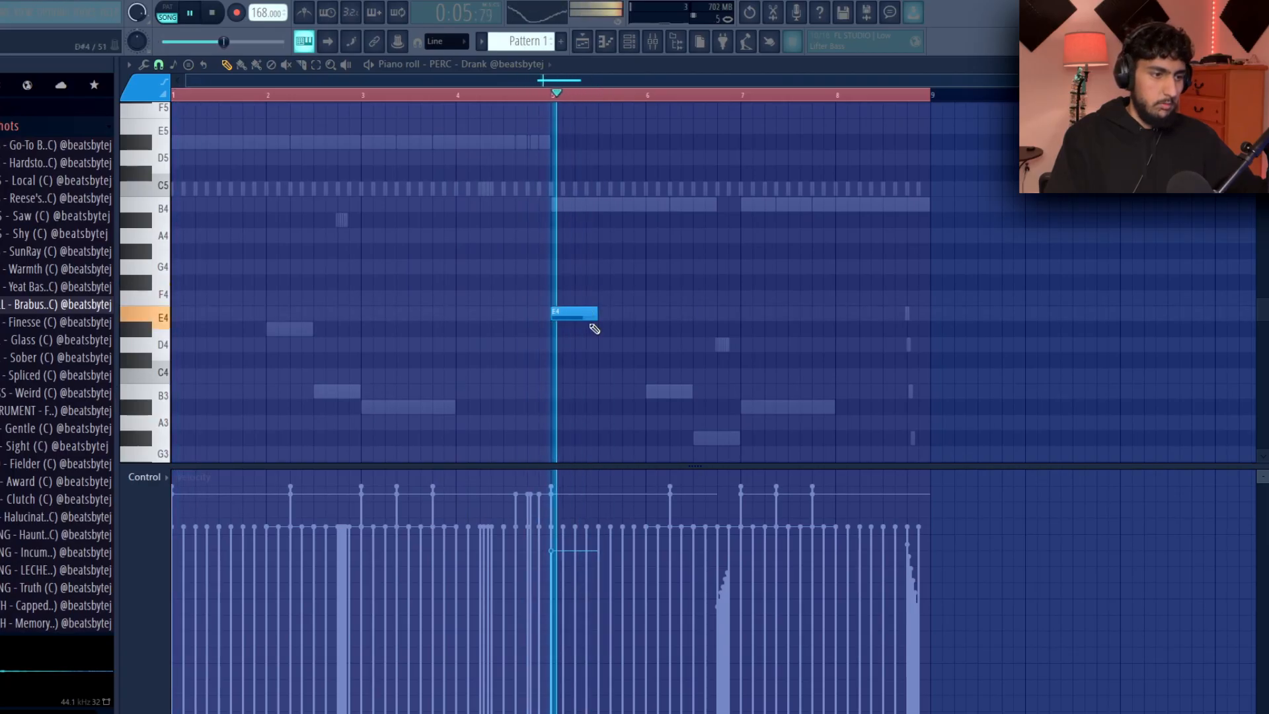
click(1259, 64)
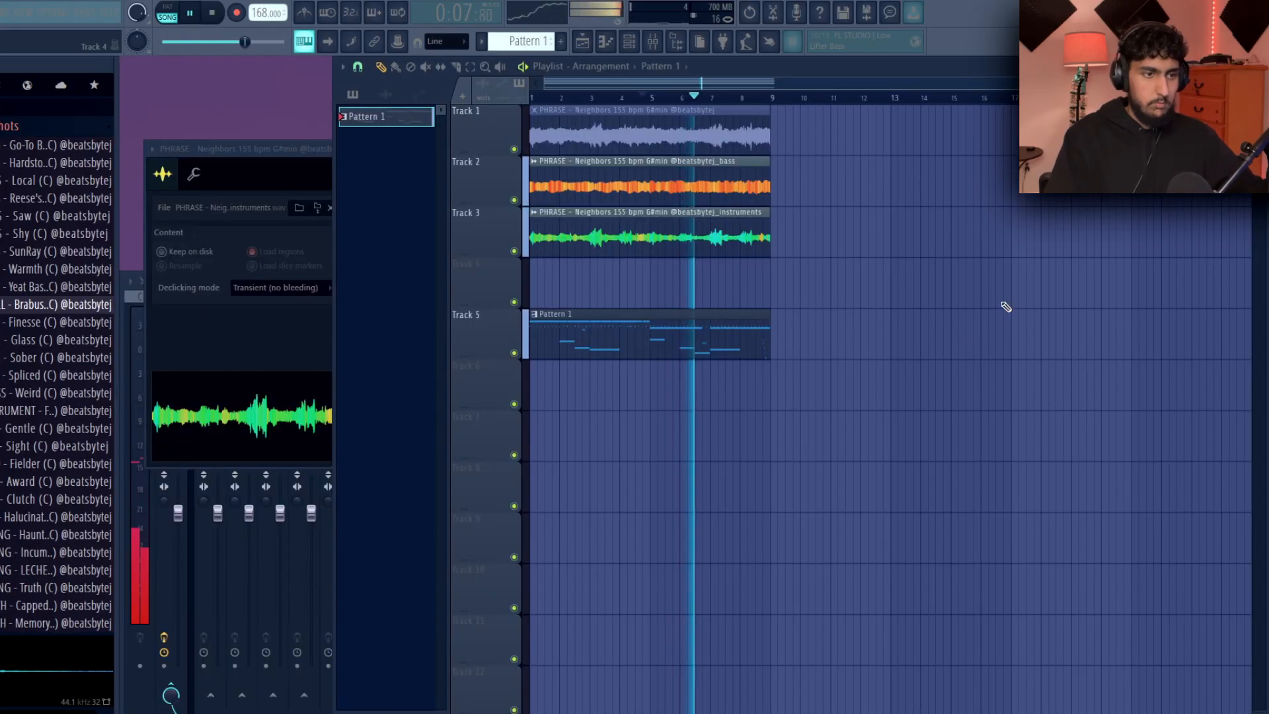
Step: Add an Analog Lab V instrument to the channel rack and load the Skies preset from the Ignite bank
right_click(392, 108)
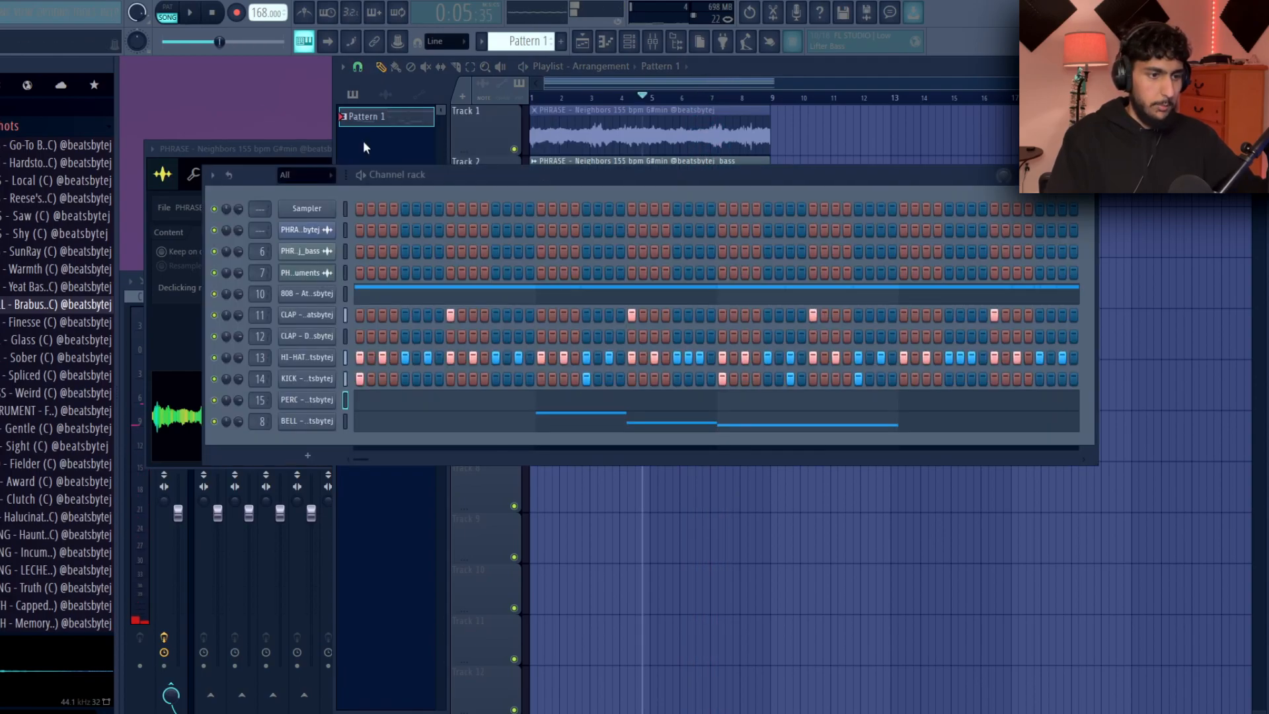
click(532, 97)
click(284, 185)
click(315, 455)
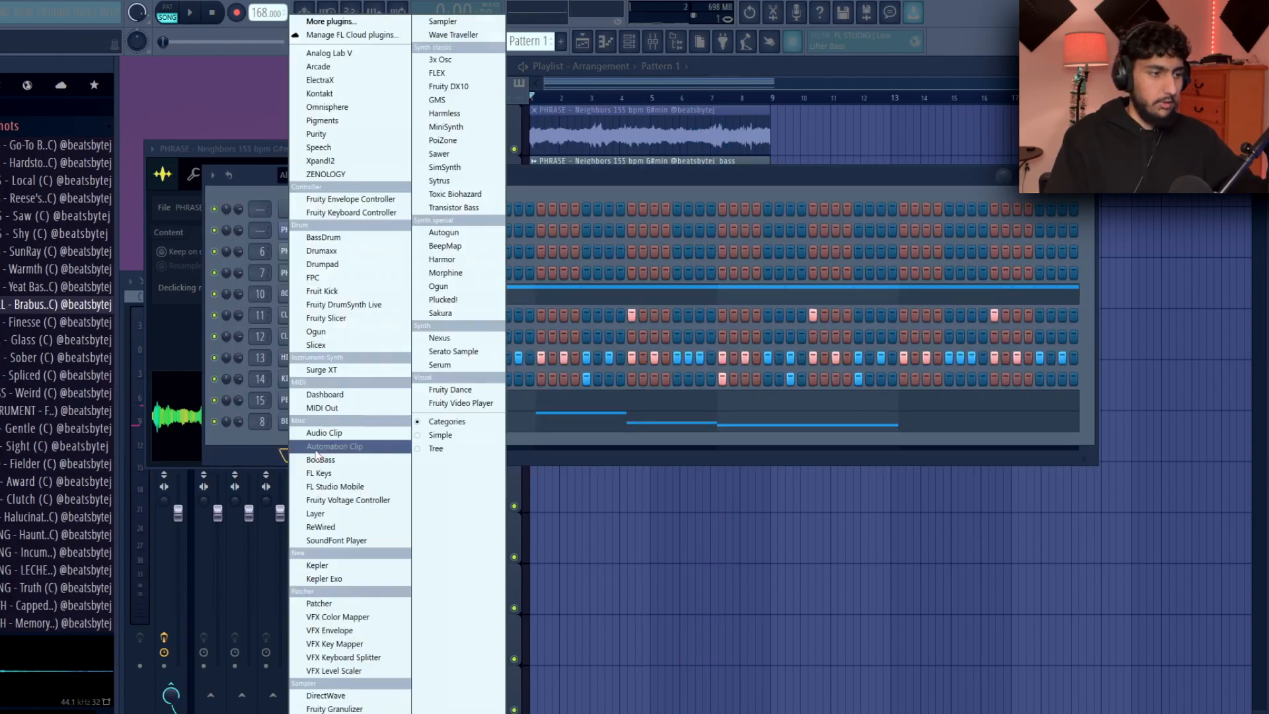
click(329, 53)
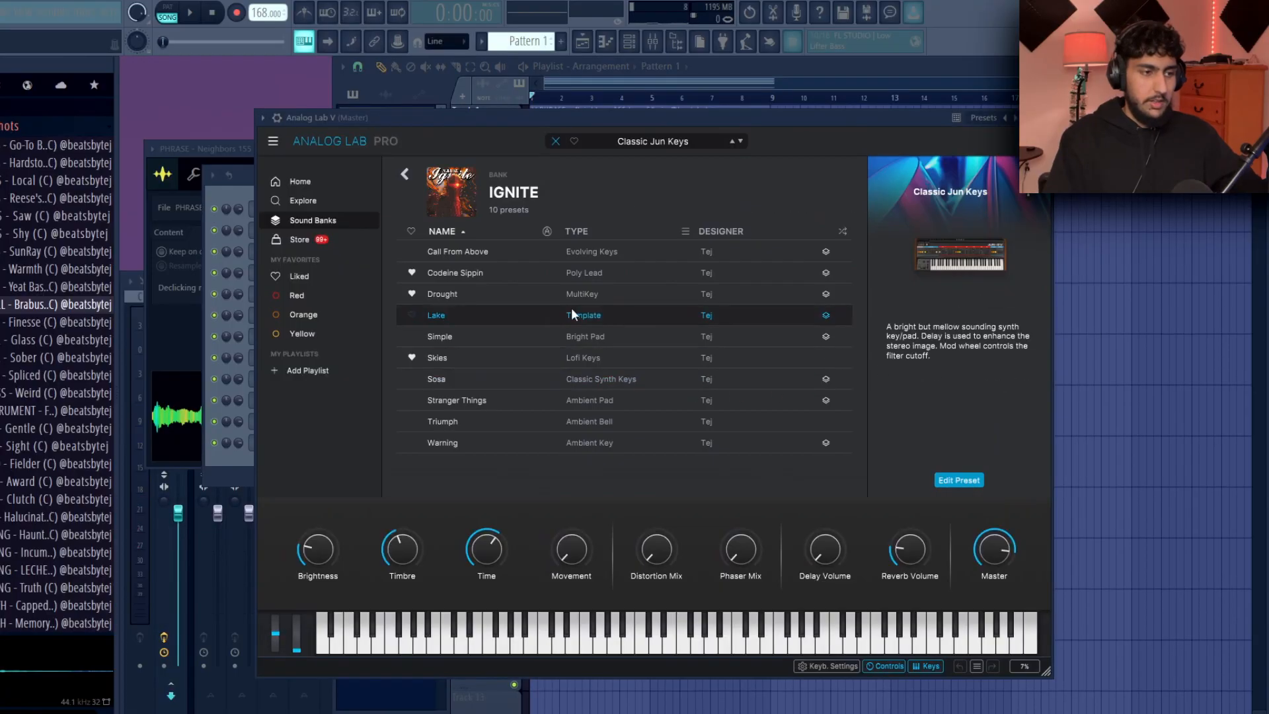
drag(636, 117, 706, 118)
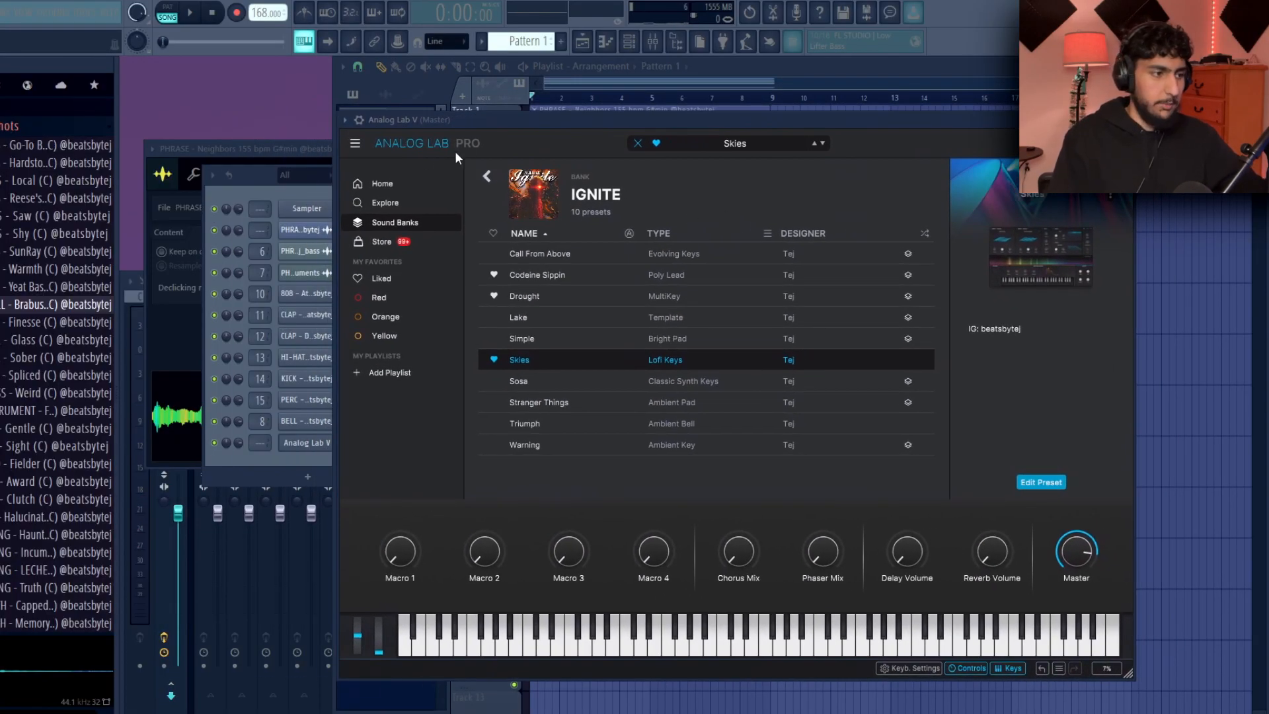
Step: Open the piano roll for the Analog Lab V channel in Pattern 1
click(267, 193)
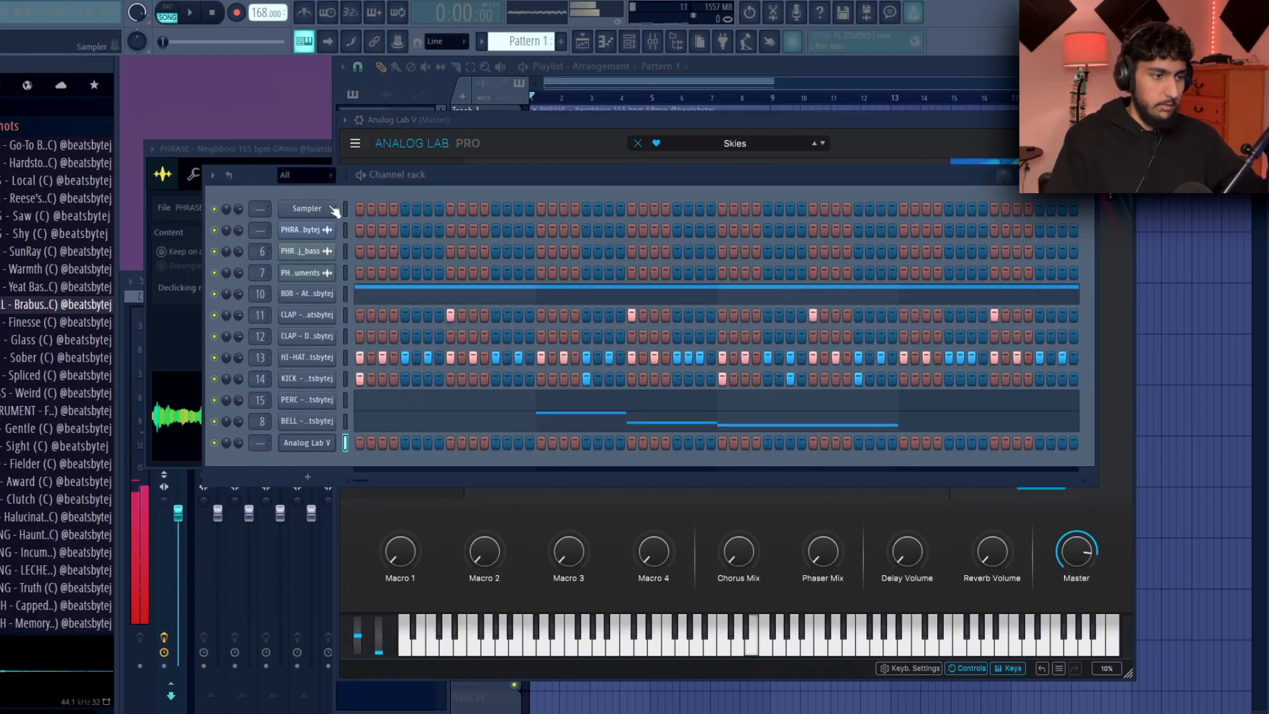
right_click(339, 447)
click(356, 449)
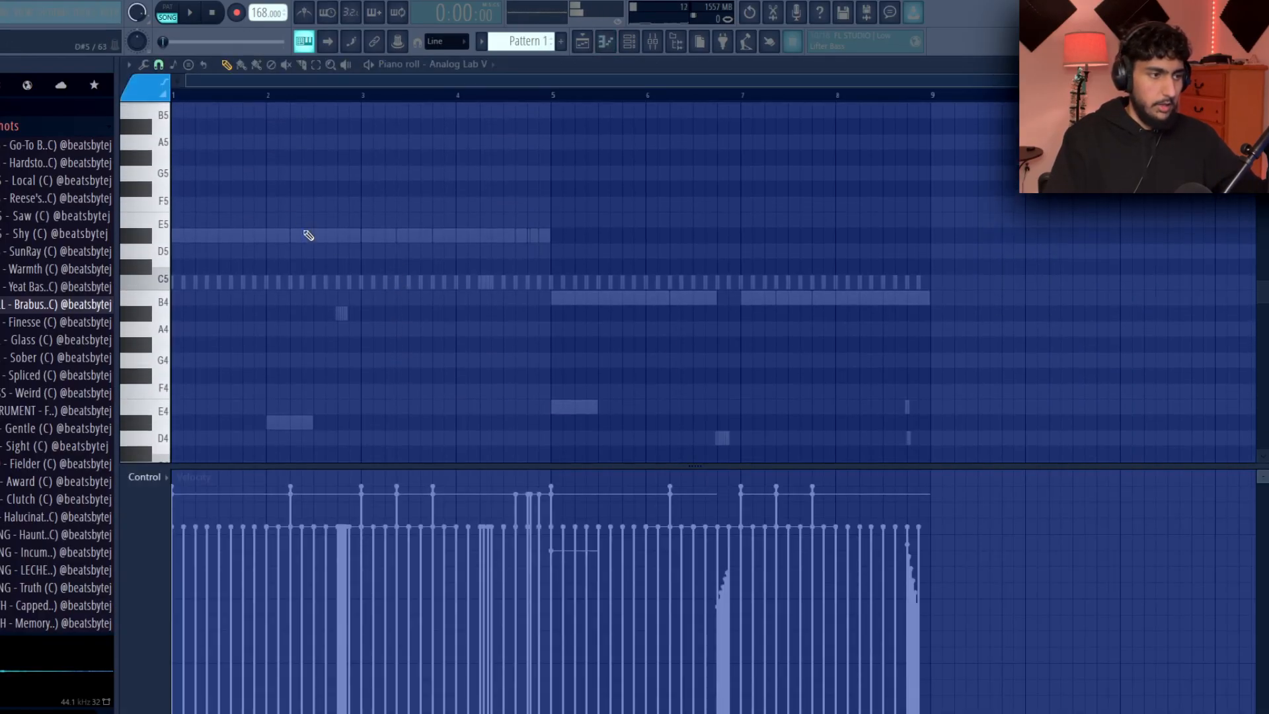
Step: Try a phrase at bar 1 with short F#5 and F5 notes over a one-bar D#5 note
drag(264, 238, 661, 259)
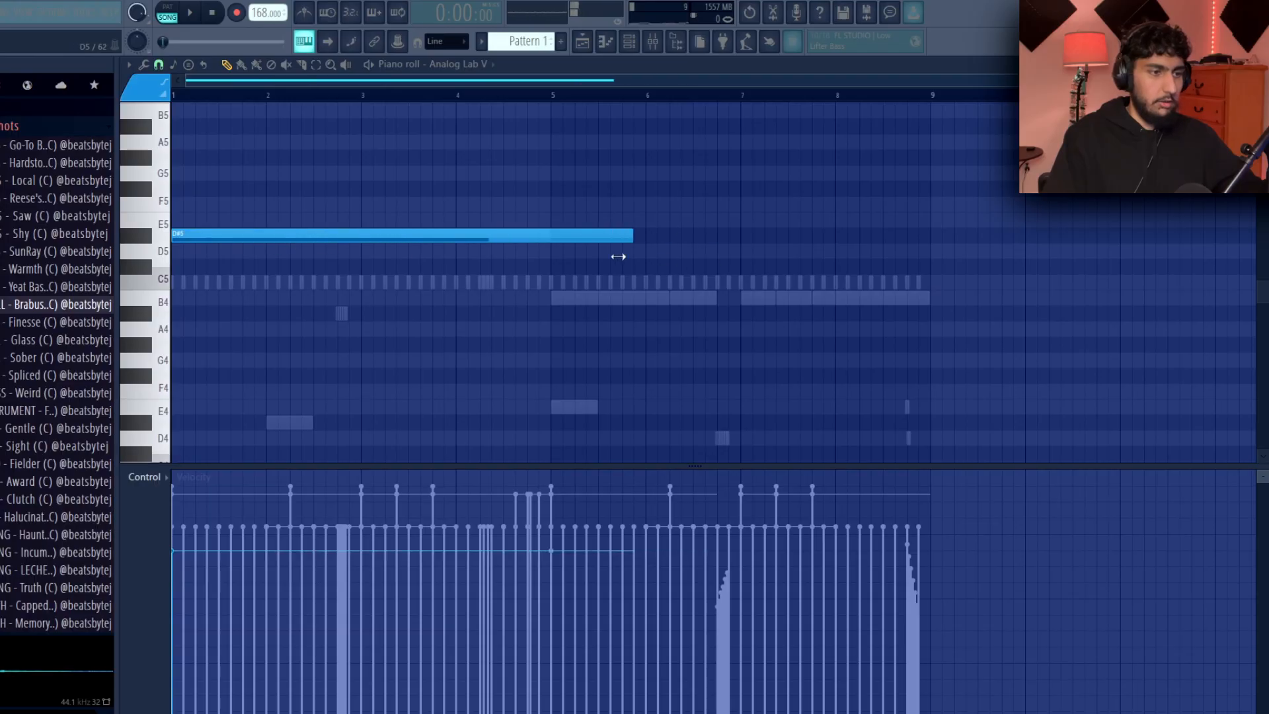
key(space)
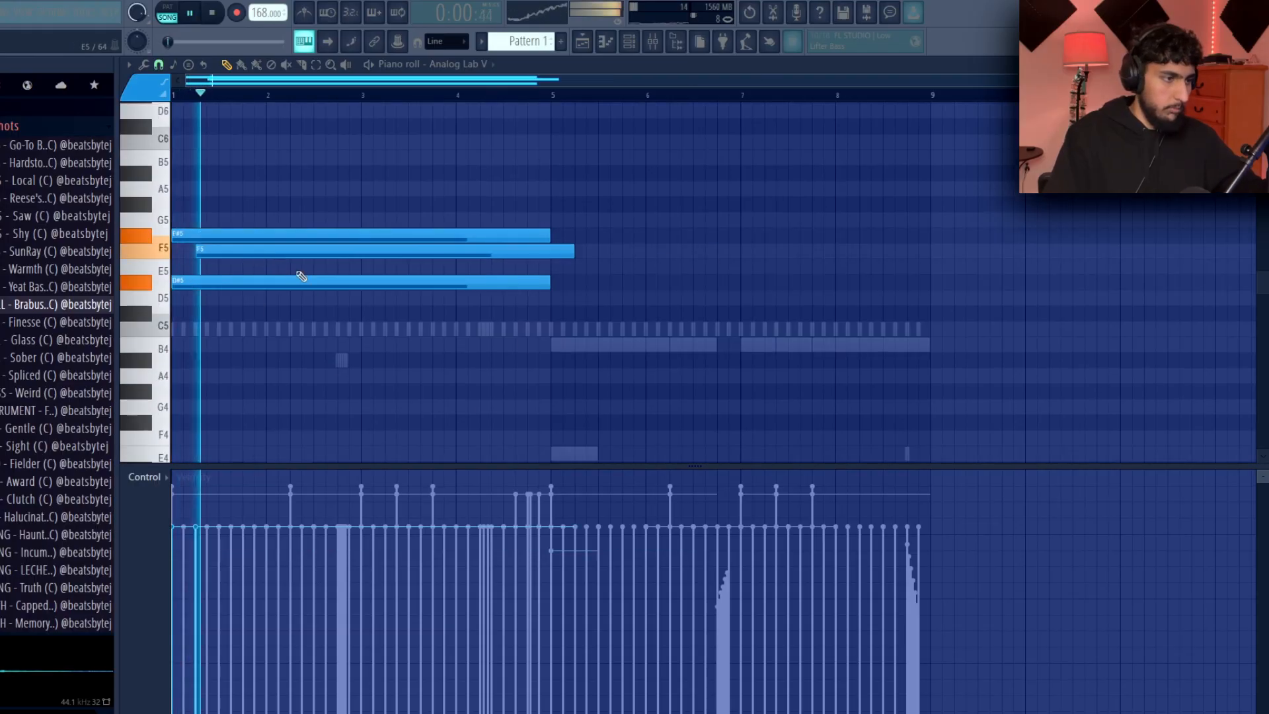
drag(300, 273, 344, 233)
drag(595, 244, 240, 243)
key(space)
mouse_move(547, 281)
mouse_down()
mouse_move(268, 280)
mouse_move(295, 339)
mouse_move(294, 327)
mouse_up()
key(space)
right_click(294, 328)
key(ctrl+z)
key(ctrl+z)
key(space)
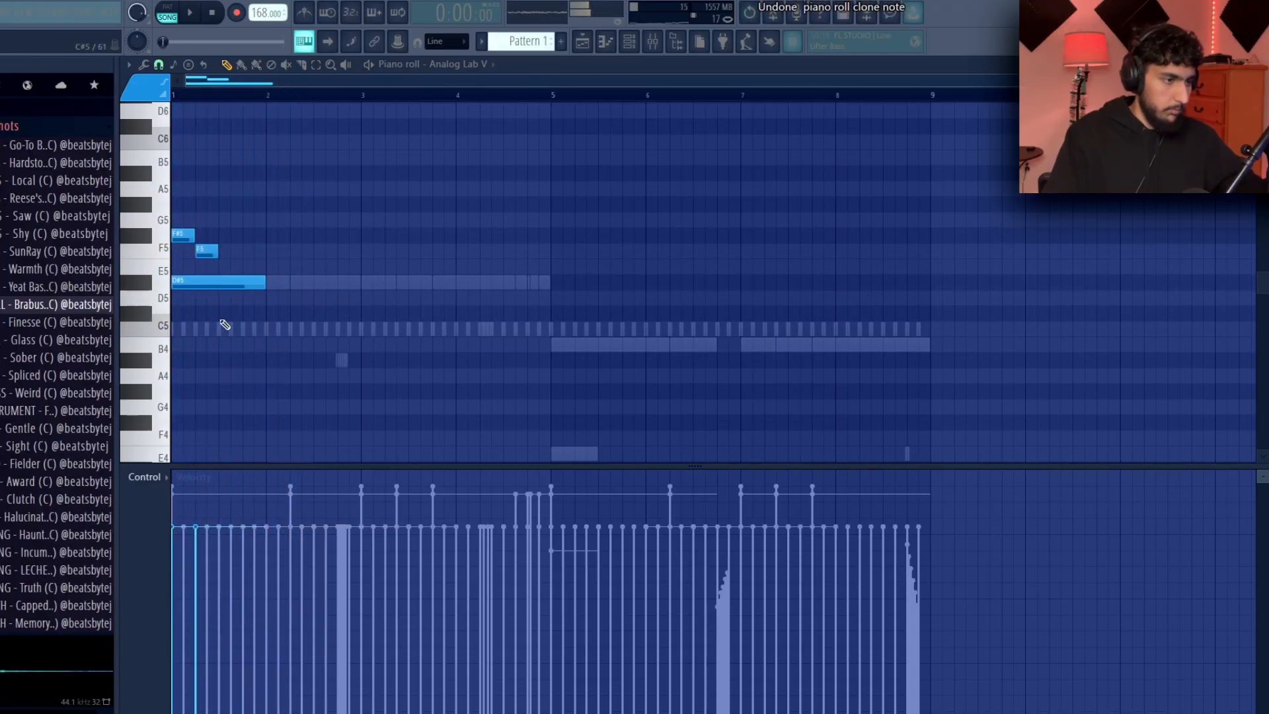
Step: Try an A#4 note following the F5 note, shortened to end together with the D#5 note
mouse_move(259, 332)
mouse_down()
mouse_move(251, 363)
mouse_move(261, 351)
mouse_up()
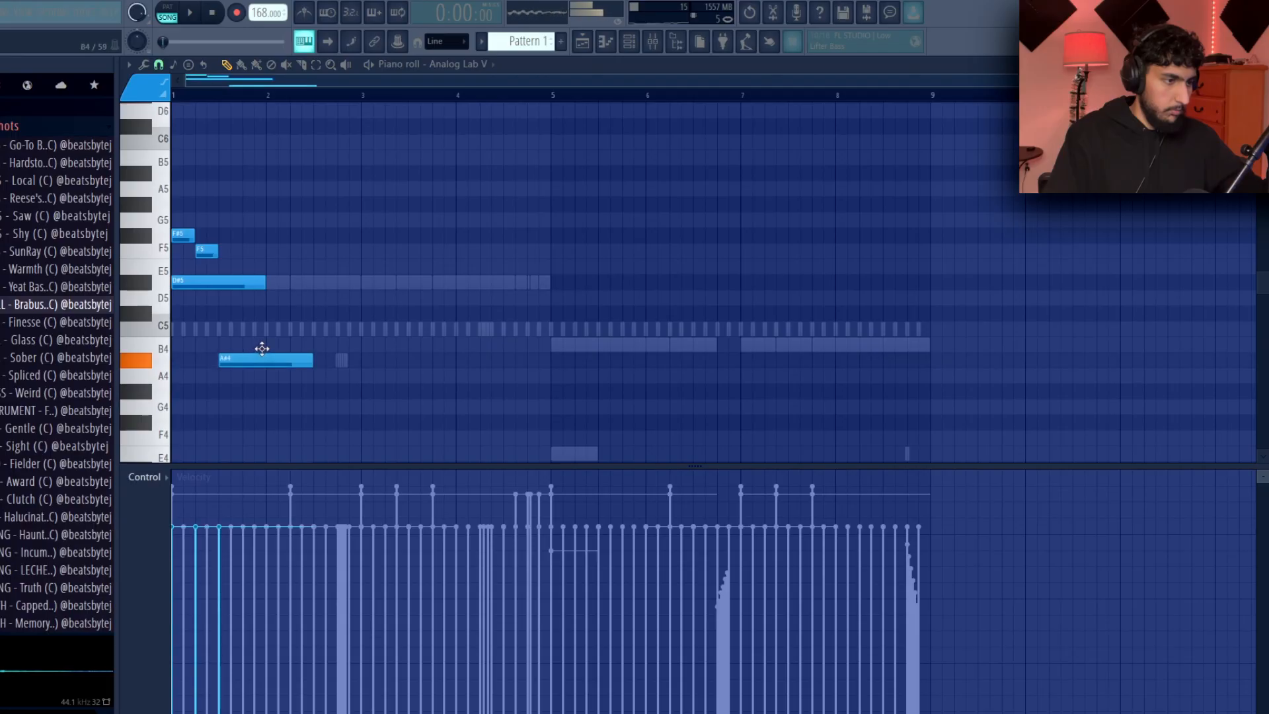
key(space)
ctrl+drag(408, 403, 254, 281)
ctrl+click(377, 358)
key(space)
key(space)
drag(311, 364, 266, 365)
key(space)
Step: Try shifting the whole four-note phrase from bar 1 to around bar 4 while the song plays
ctrl+drag(337, 402, 182, 231)
key(space)
key(space)
key(space)
click(344, 283)
key(ctrl+z)
key(space)
drag(221, 281, 504, 285)
key(space)
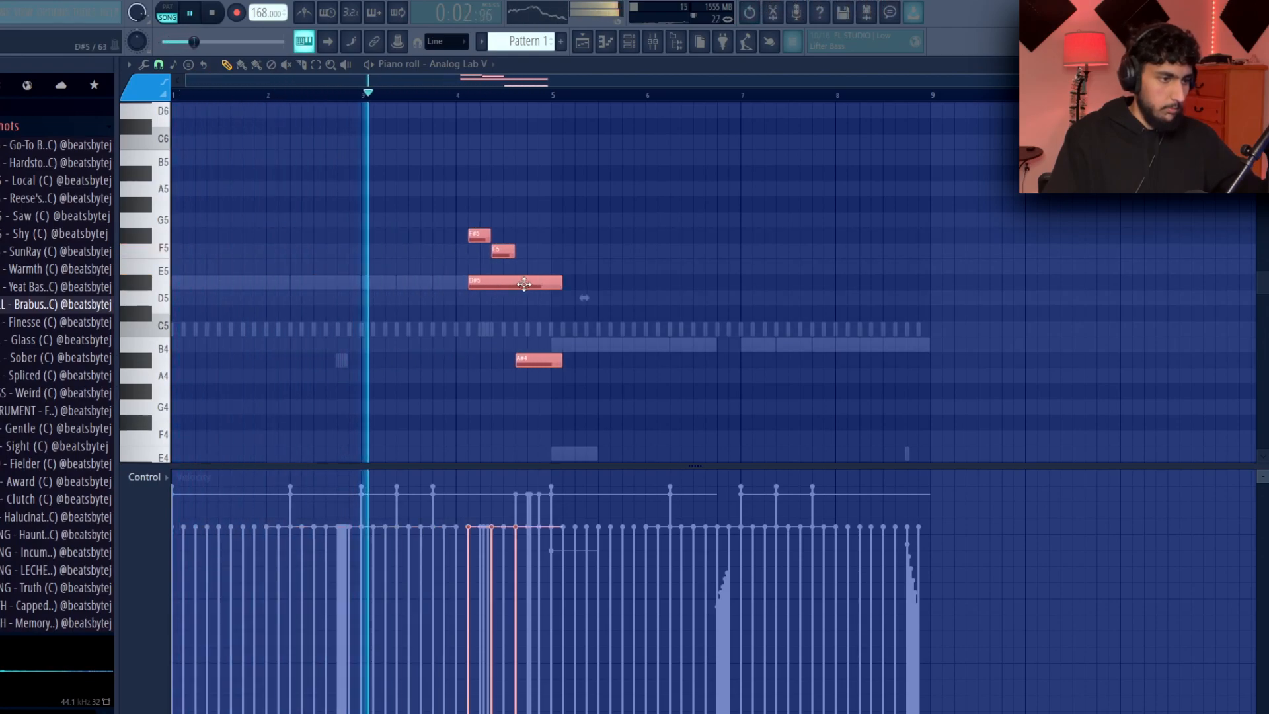
ctrl+click(688, 207)
Step: Write a descending Analog Lab V phrase of A#5, F#5, F5 and D#5 across bar 4
scroll(529, 298, down, 1)
key(space)
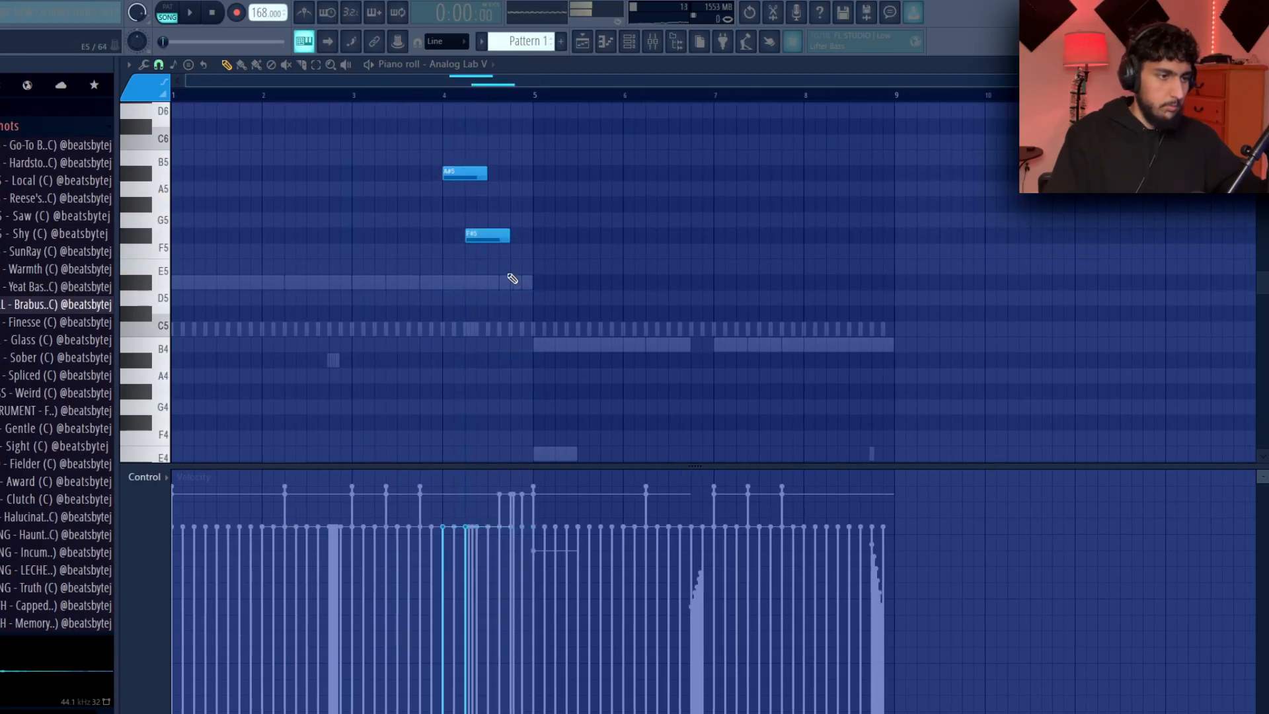
click(513, 251)
key(space)
click(506, 282)
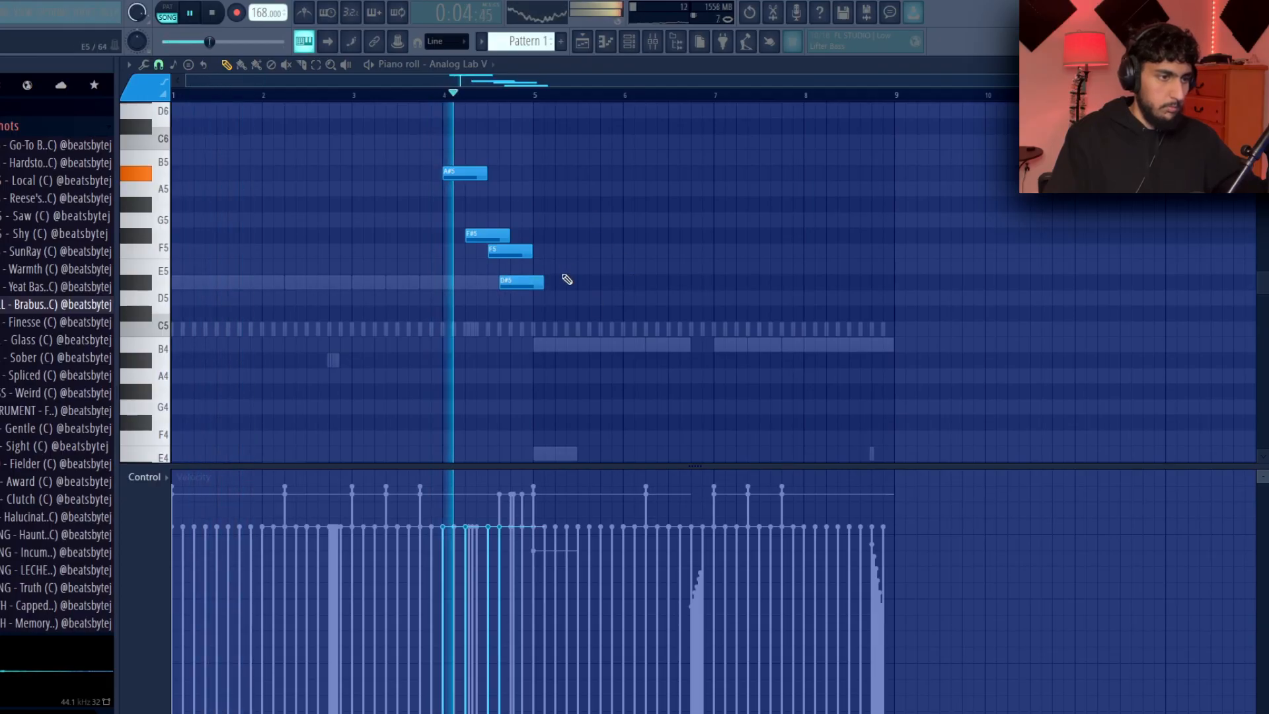
key(space)
key(space)
drag(520, 283, 538, 281)
right_click(739, 228)
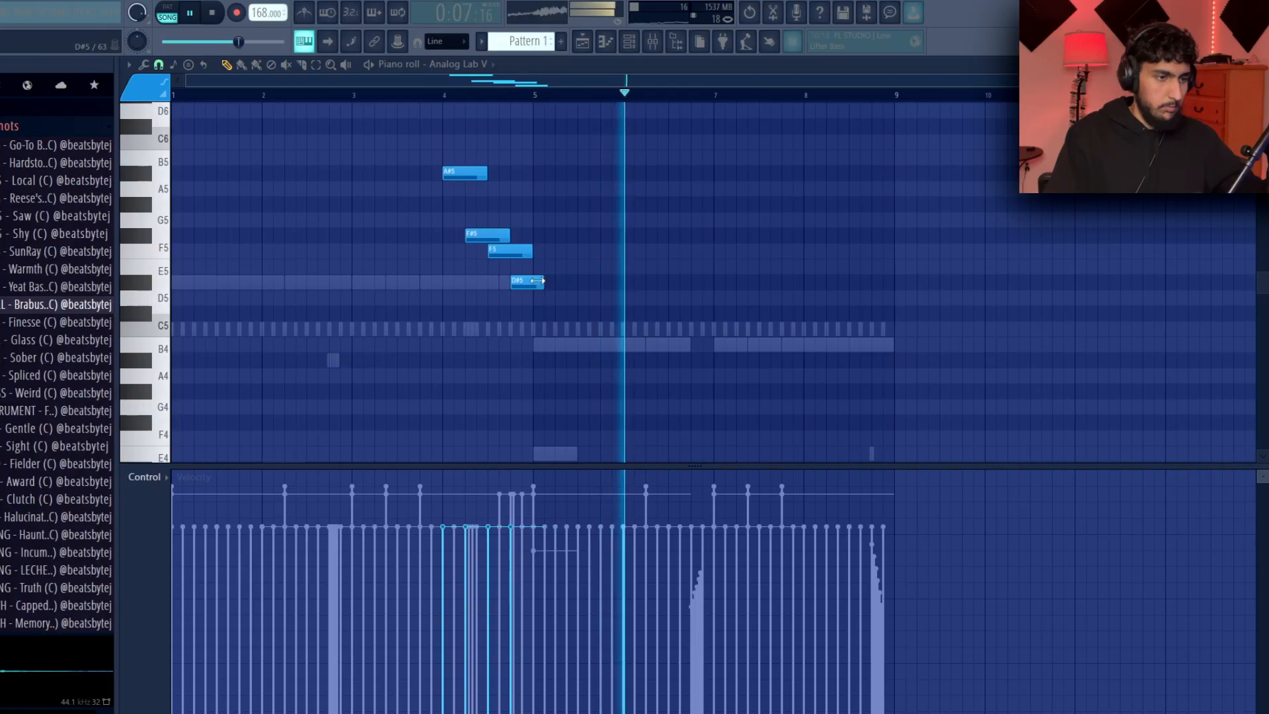
Step: Duplicate the phrase to bar 8, rework the copy as F#5, F5, D#5 and A#4, and close the piano roll
key(ctrl+a)
key(ctrl+b)
click(828, 207)
right_click(828, 206)
right_click(832, 235)
right_click(829, 174)
key(space)
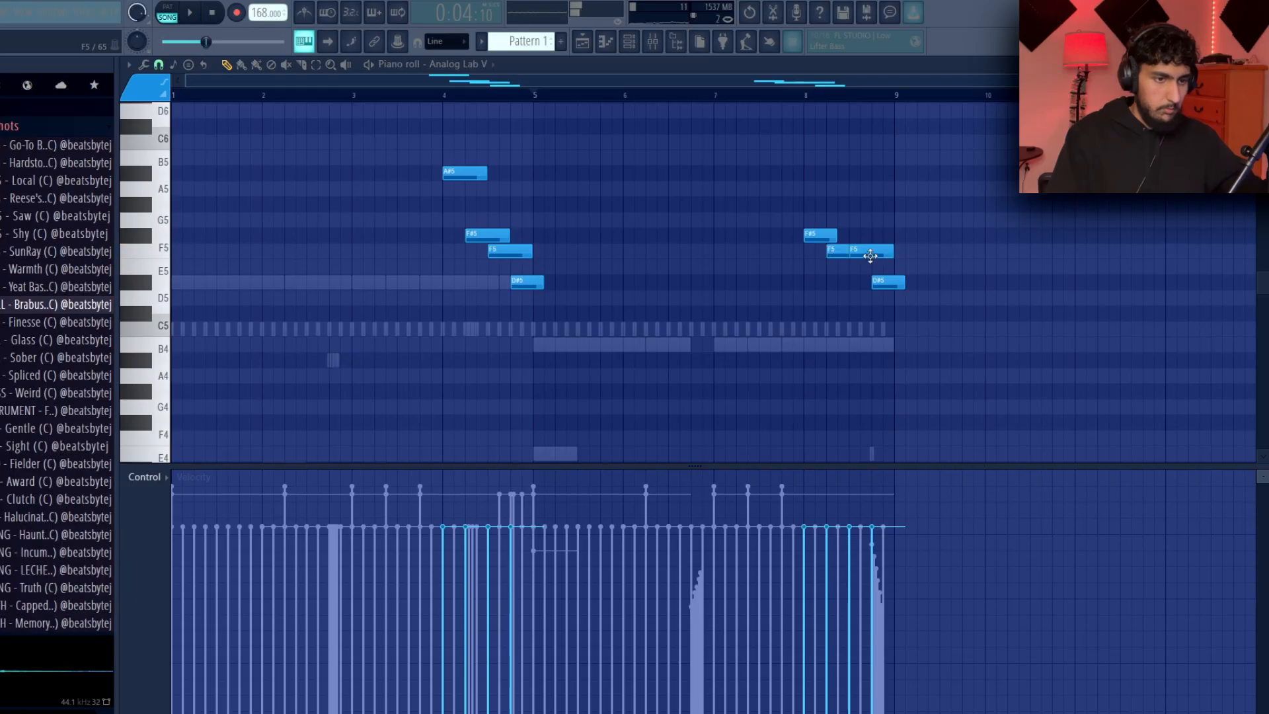
key(space)
mouse_move(900, 351)
mouse_down()
mouse_move(912, 359)
mouse_move(895, 361)
mouse_up()
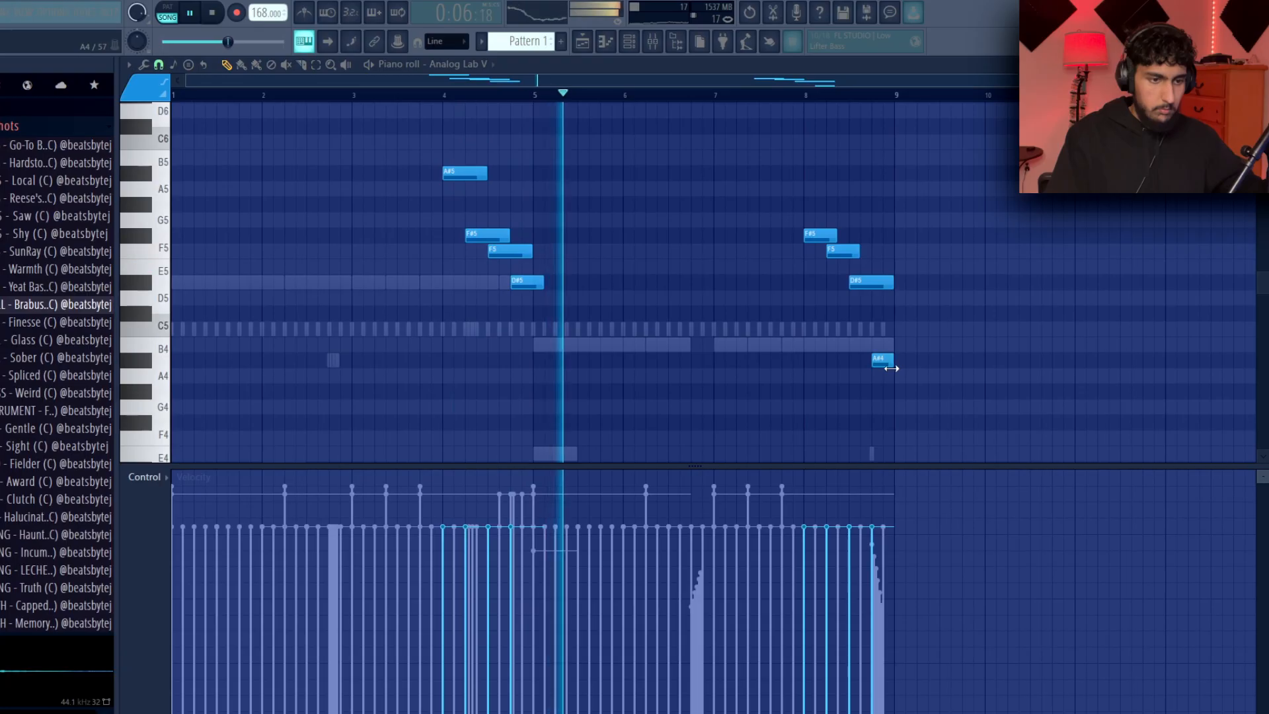
click(1260, 64)
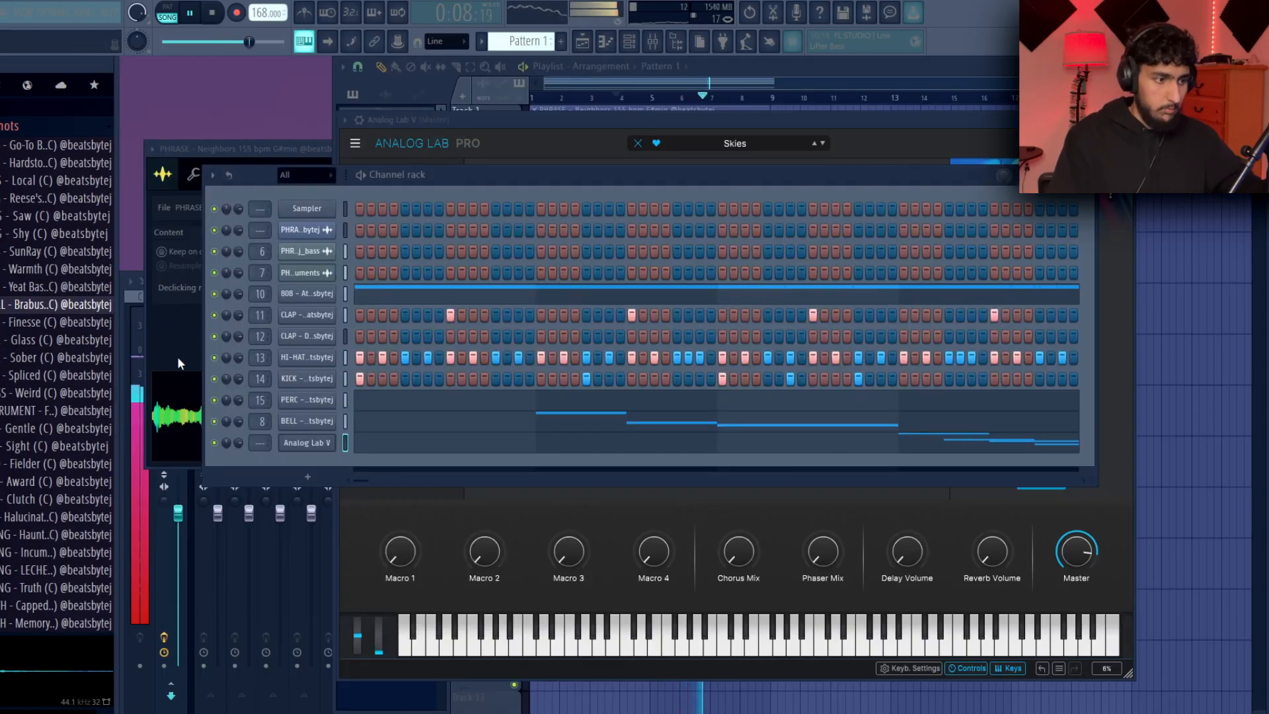
Step: Route Analog Lab V to mixer track 18 and replace its sound with the Warning preset from the Ignite bank
click(158, 697)
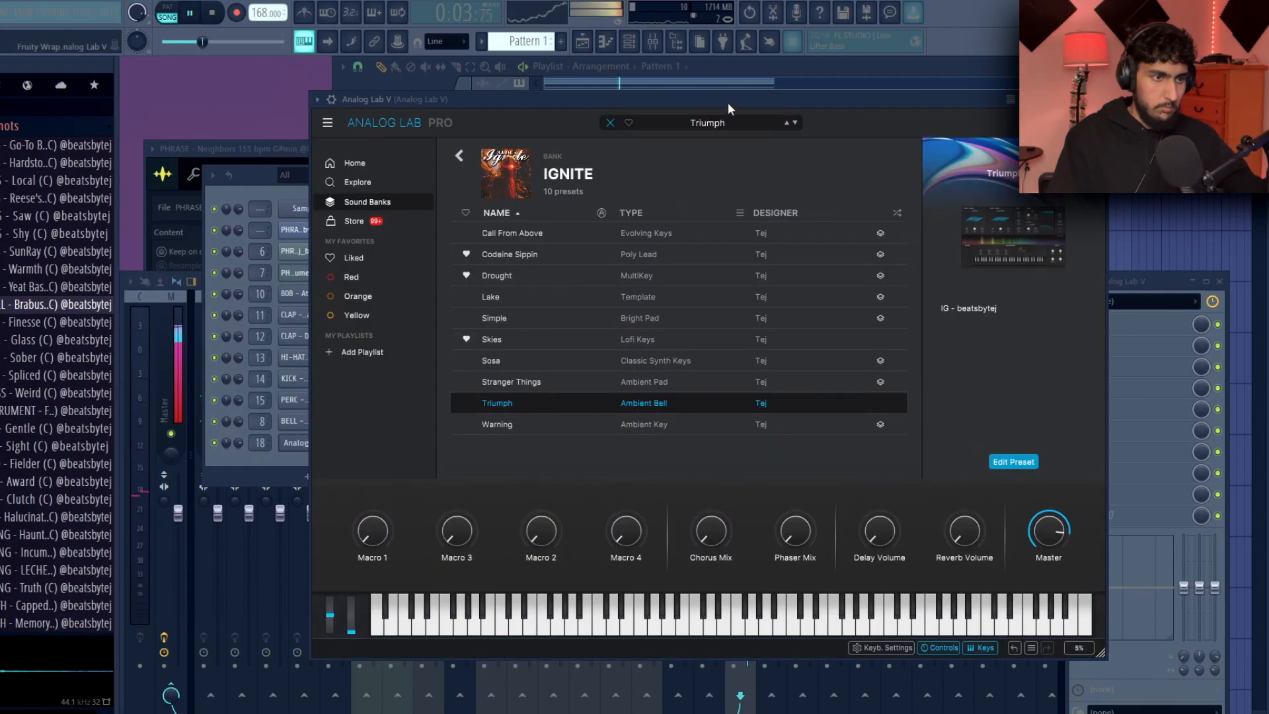
mouse_move(728, 103)
mouse_down()
mouse_move(758, 103)
mouse_move(660, 97)
mouse_move(714, 91)
mouse_up()
key(space)
click(630, 431)
key(space)
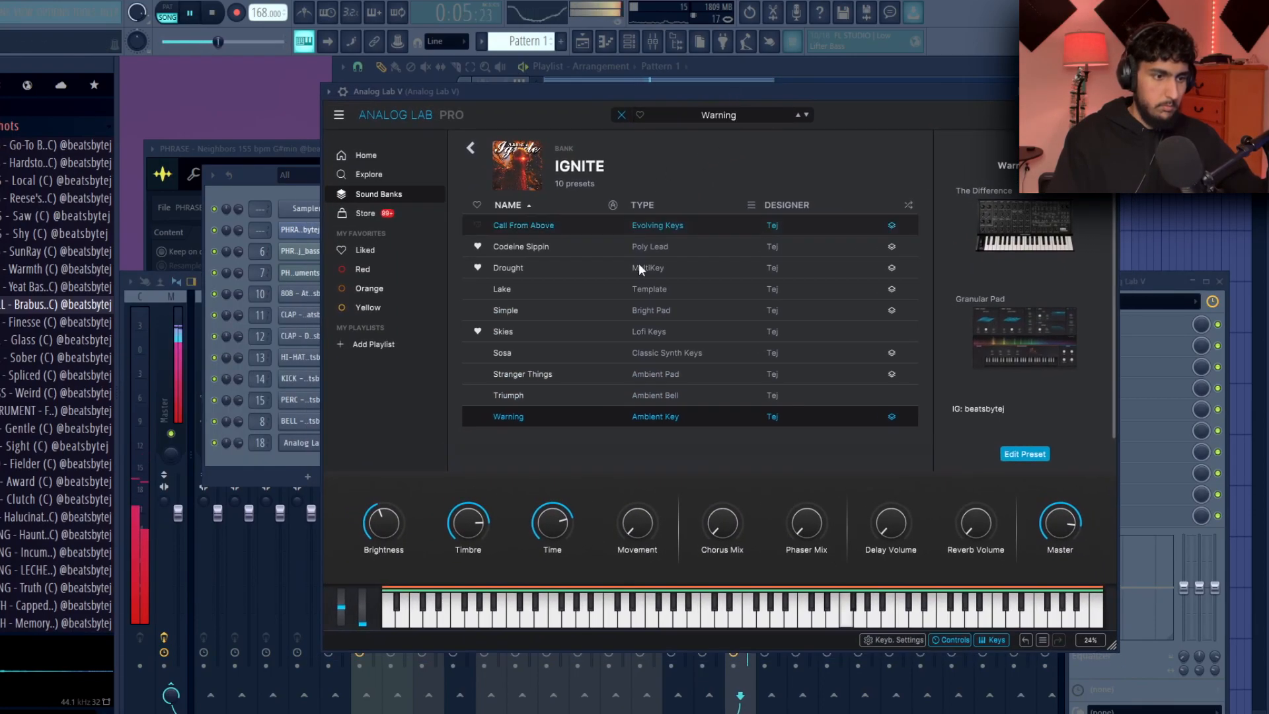
Step: Transpose all Analog Lab V notes up two octaves and close the piano roll
click(237, 472)
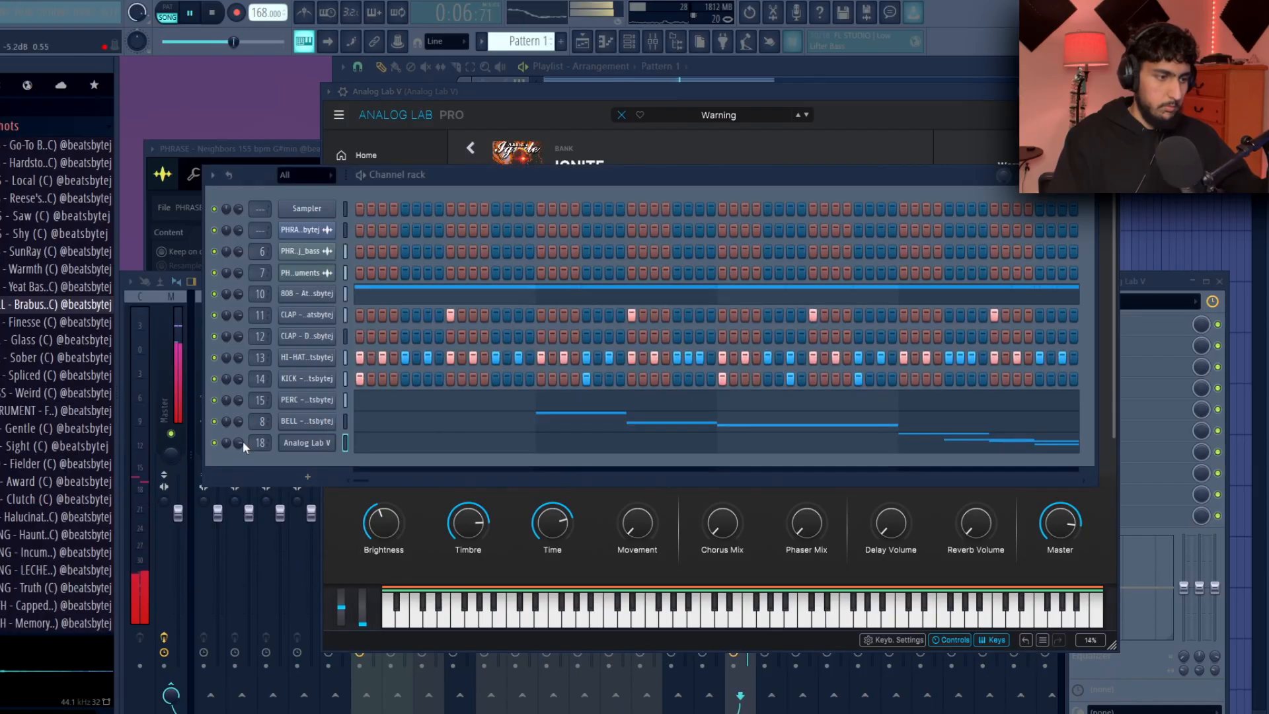
click(471, 444)
key(ctrl+Up)
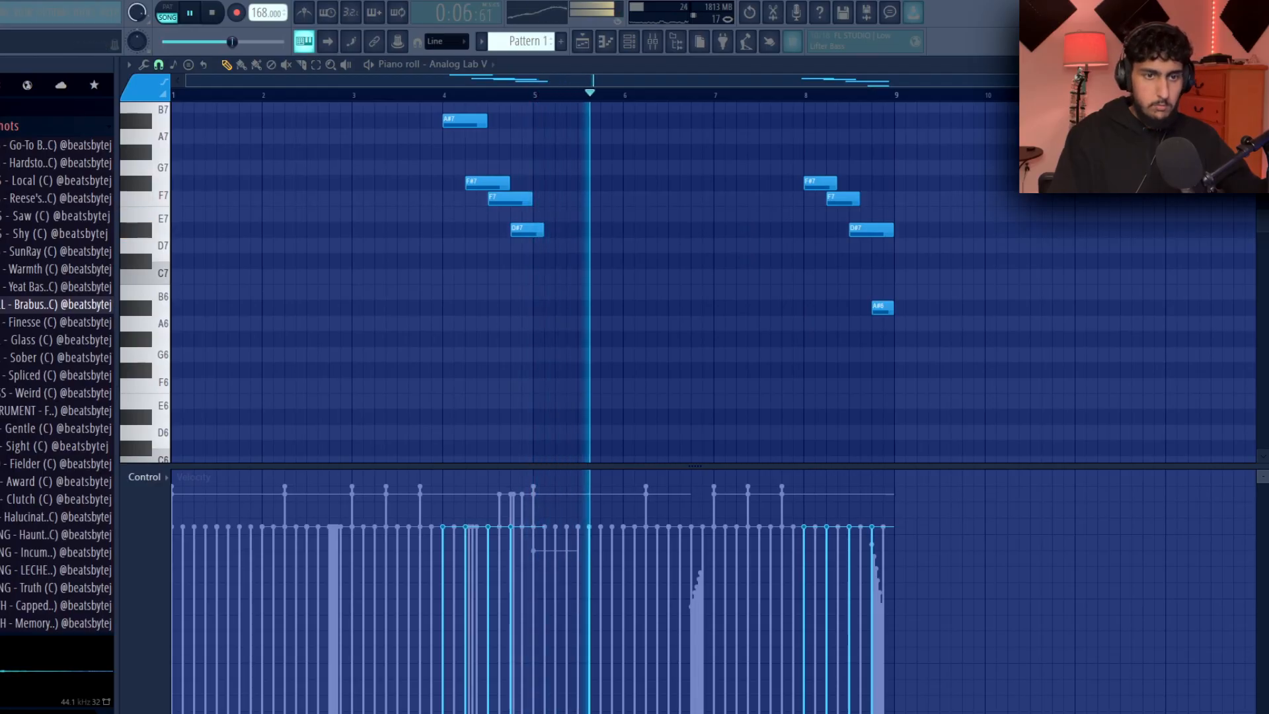
key(Escape)
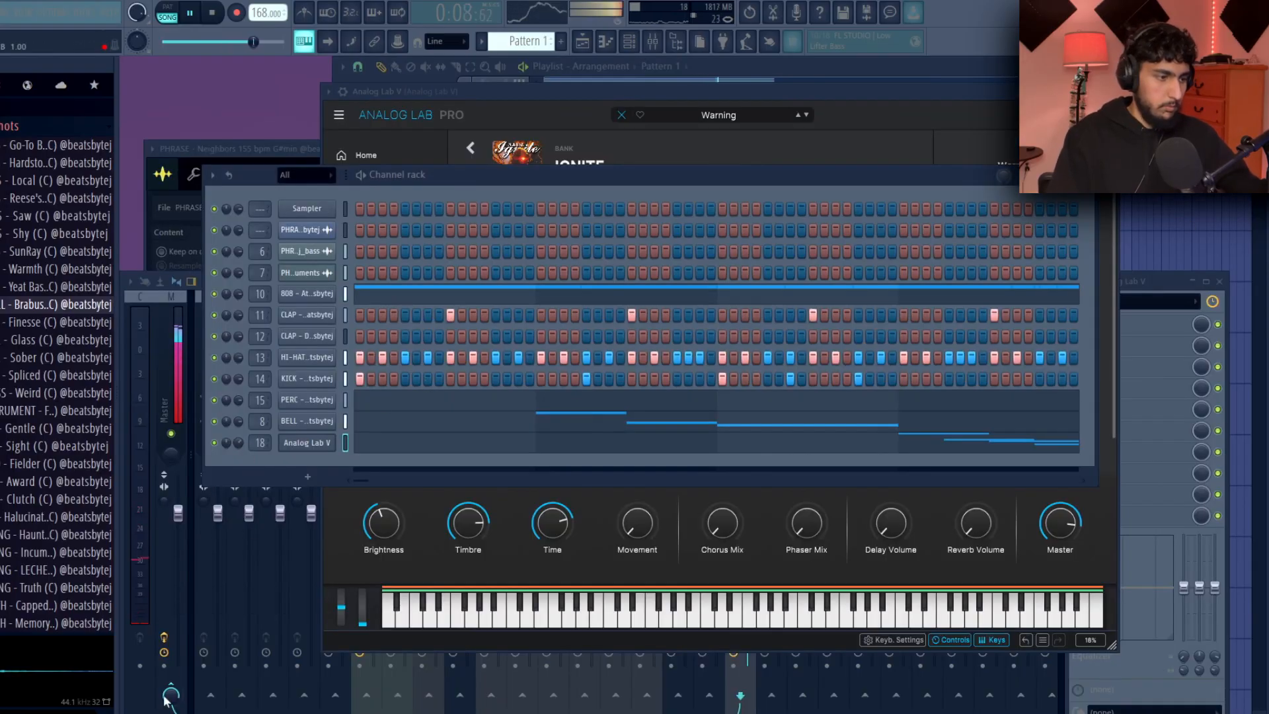
Step: Load Fruity parametric EQ 2 on the Analog Lab V mixer track and cut its lows and highs down to the midrange
click(315, 446)
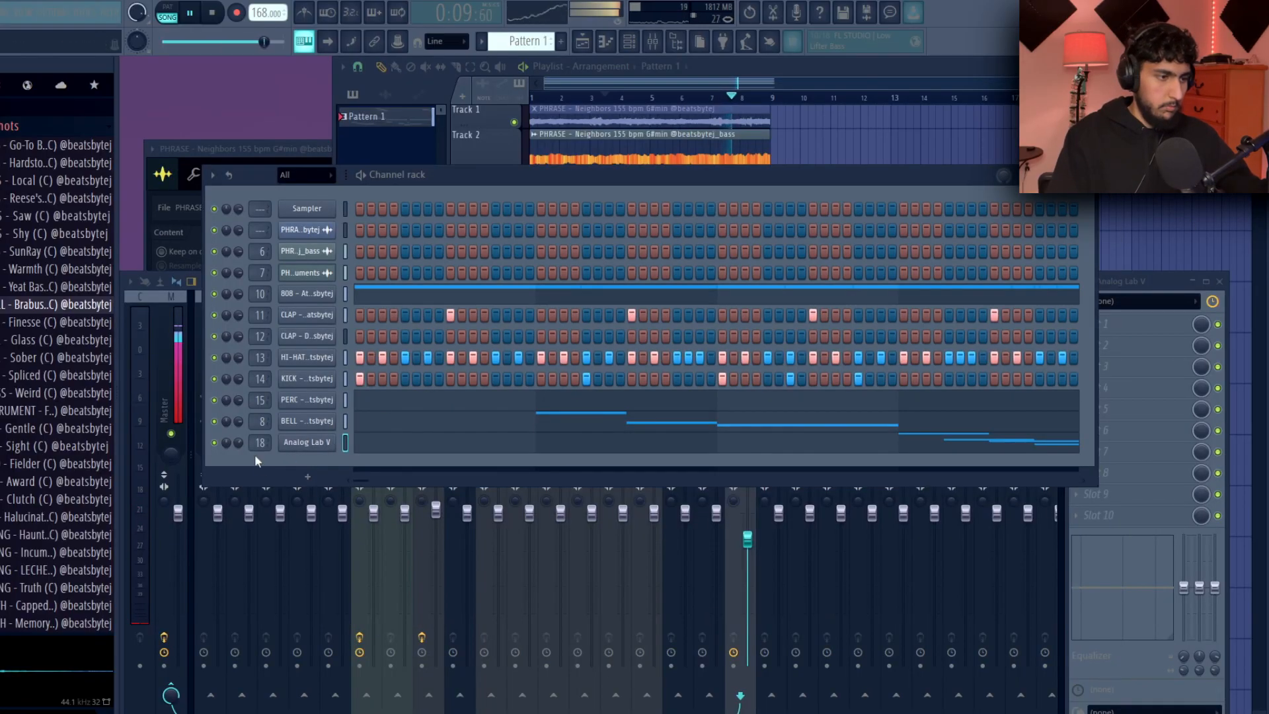
click(157, 692)
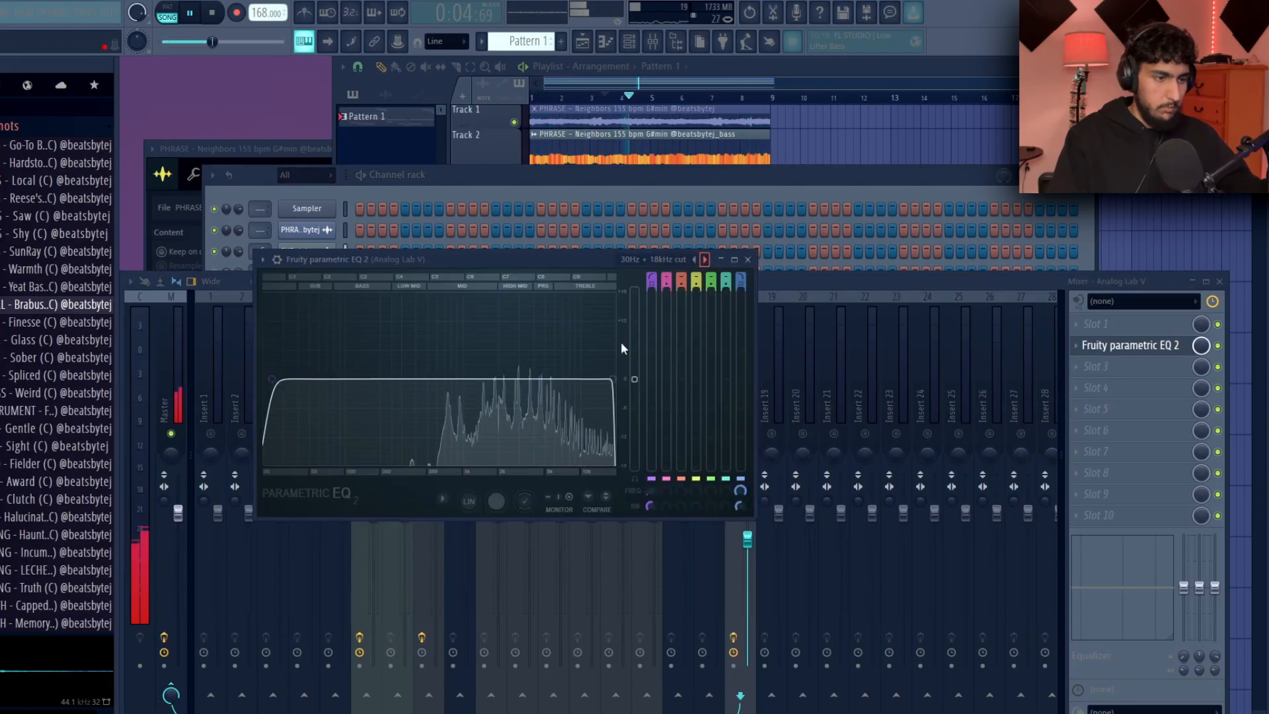
drag(284, 379, 465, 375)
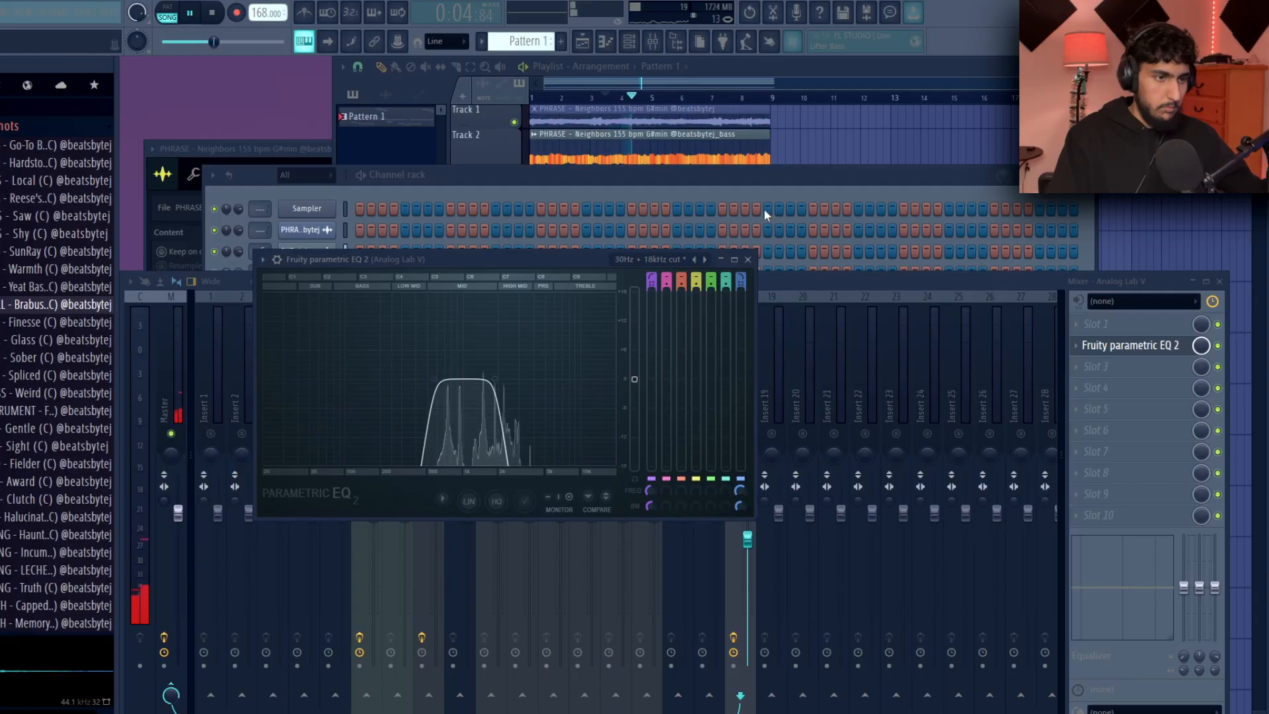
click(749, 260)
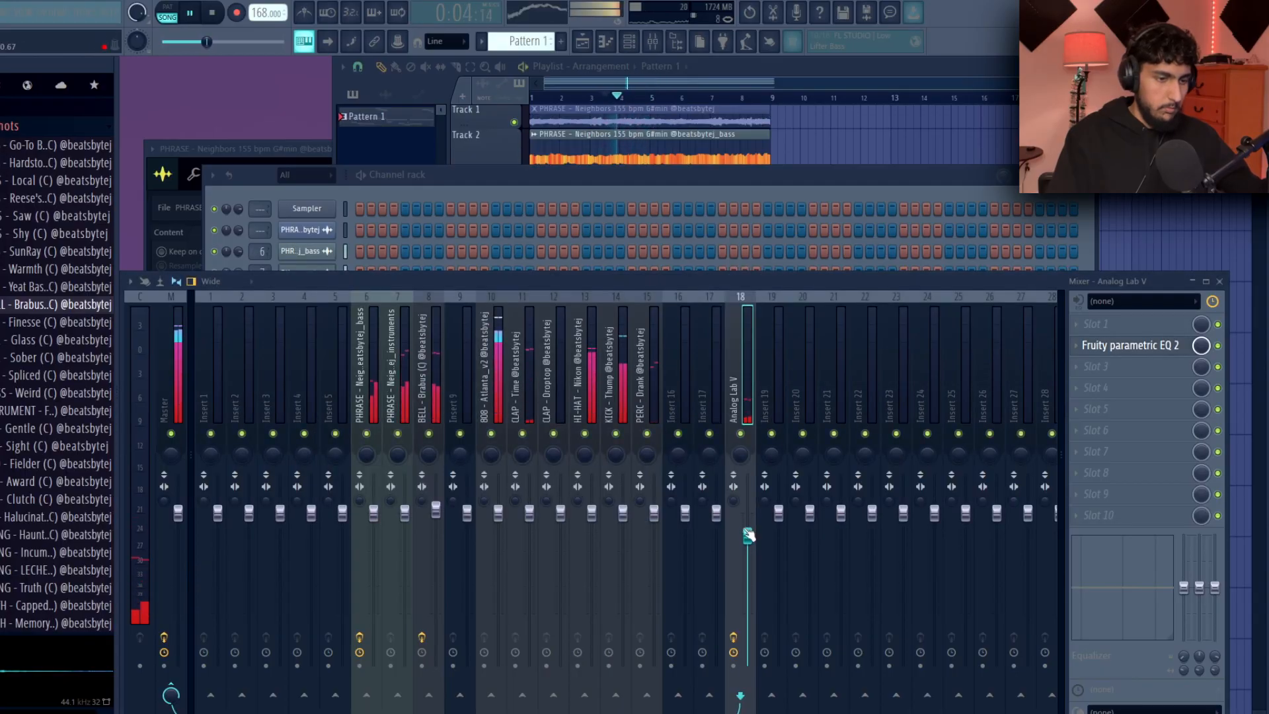
Step: Return to the playlist and enlarge Track 1 to the same height as the other tracks
click(1174, 220)
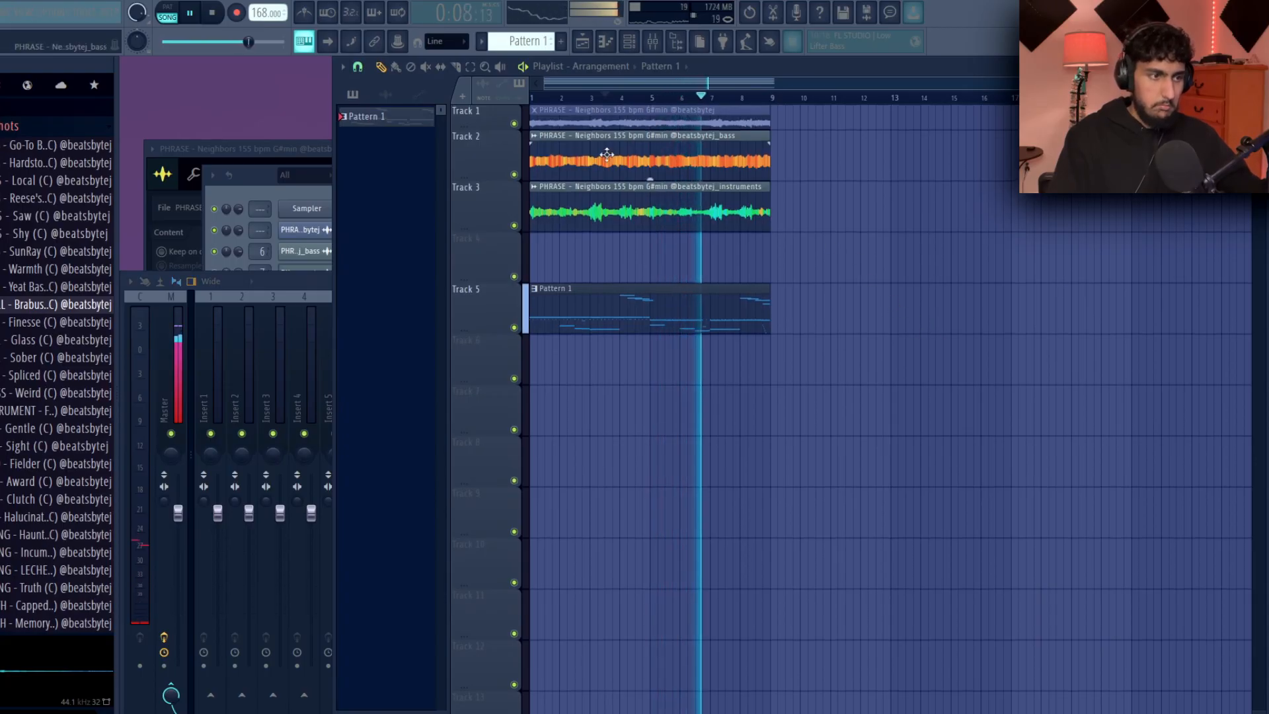
drag(470, 123, 470, 149)
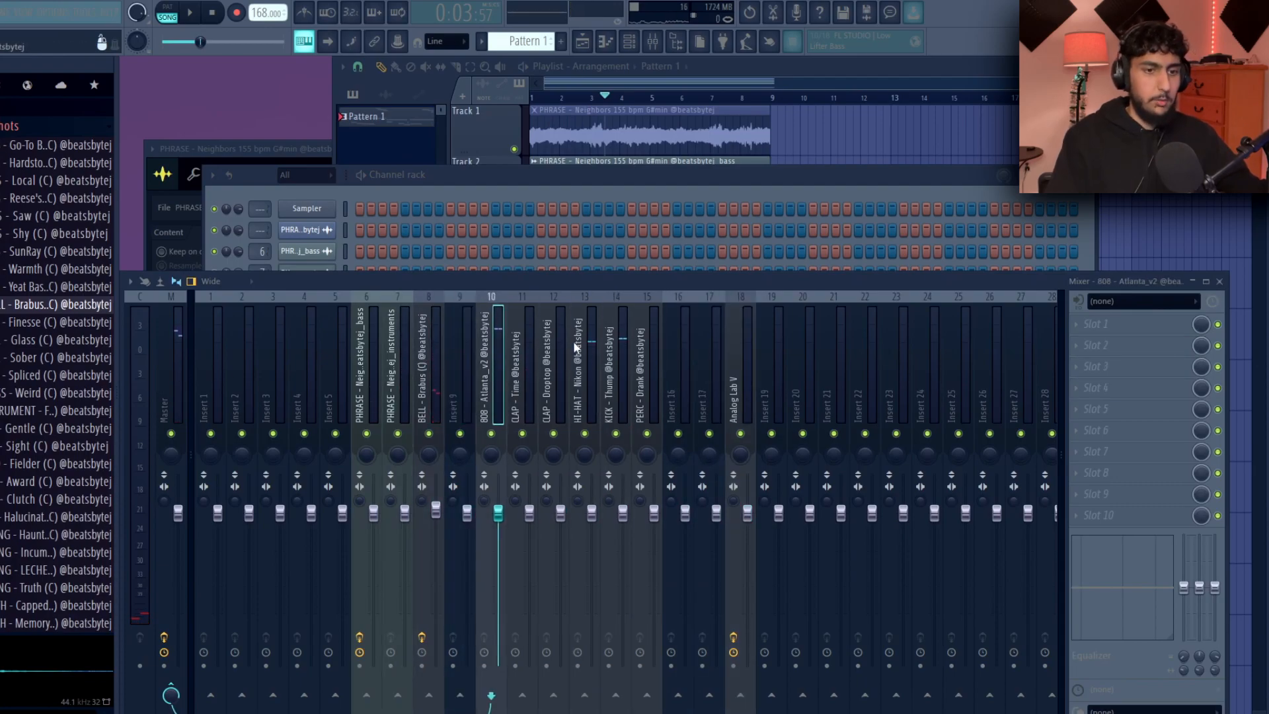
key(F5)
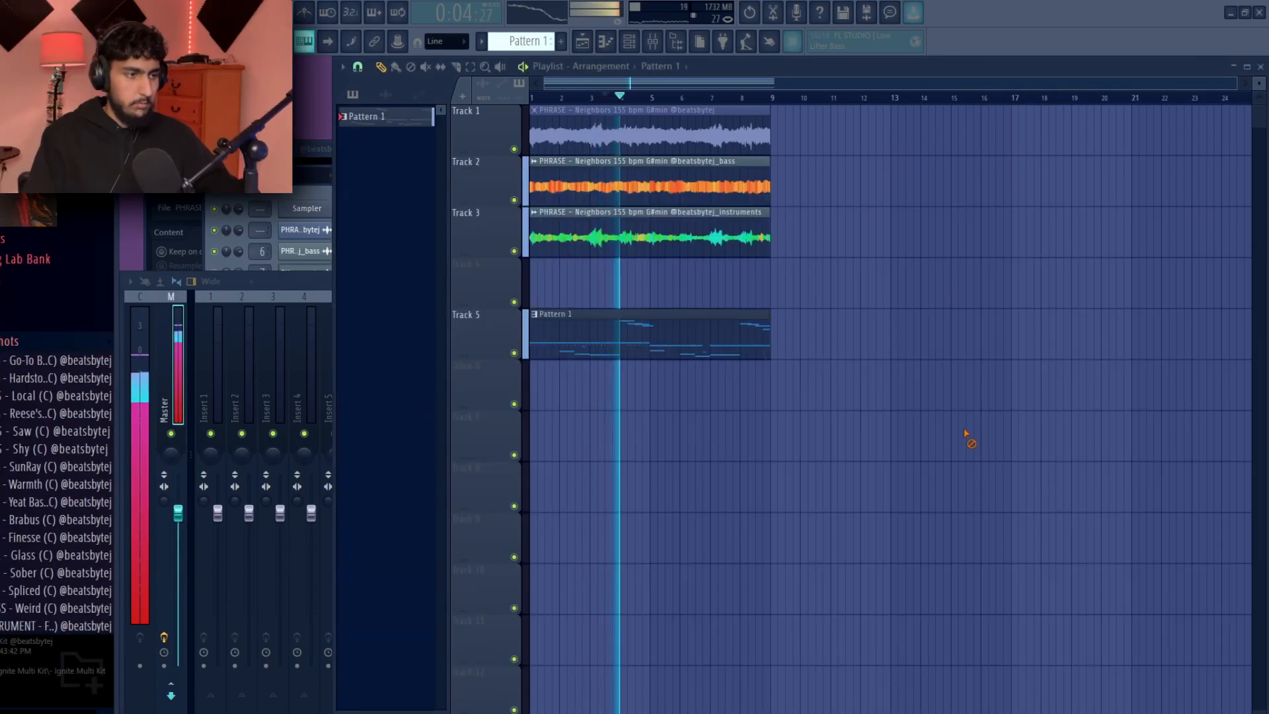
Step: Split Pattern 1 by channel, place the channel clips from Track 6 downward, and delete the Pattern 1 clip from Track 5
right_click(391, 116)
click(437, 342)
drag(390, 117, 537, 390)
right_click(747, 338)
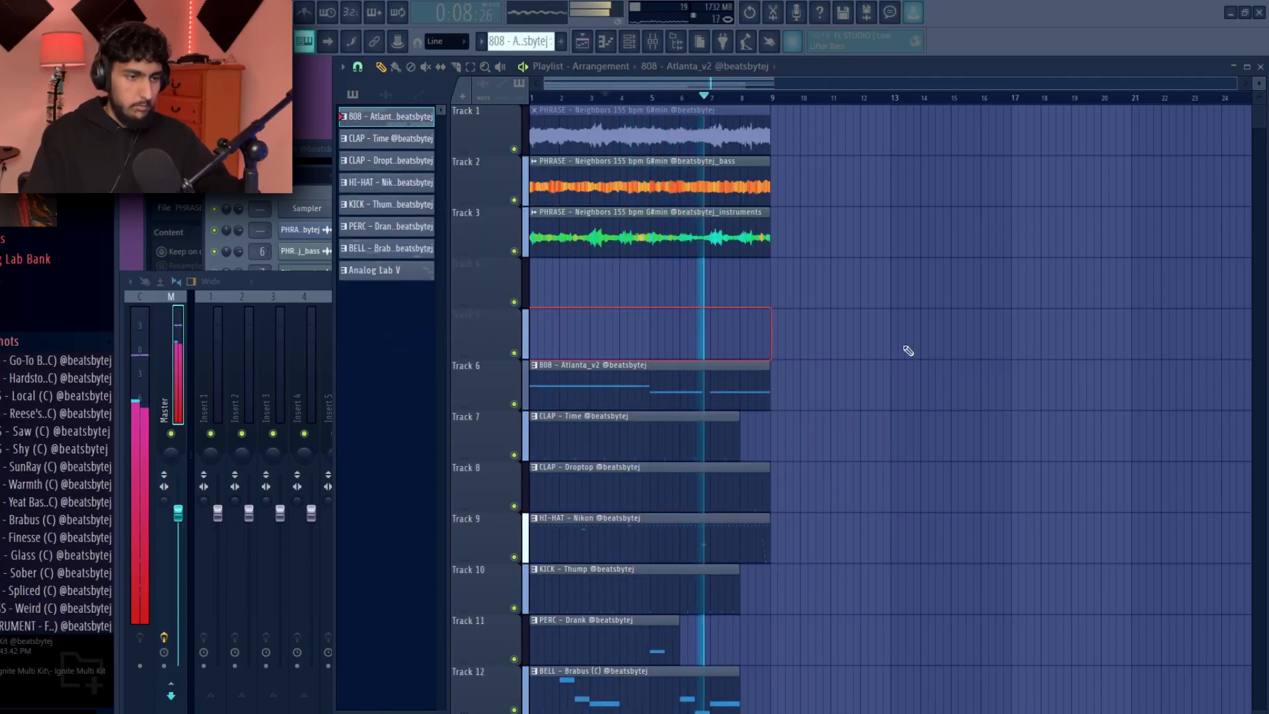
Step: Move the BELL - Brabus and Analog Lab V clips to Tracks 4 and 5, and start all channel clips at bar 9
scroll(906, 355, down, 3)
drag(691, 570, 599, 132)
scroll(929, 207, up, 3)
ctrl+click(812, 388)
drag(772, 641, 838, 290)
click(824, 206)
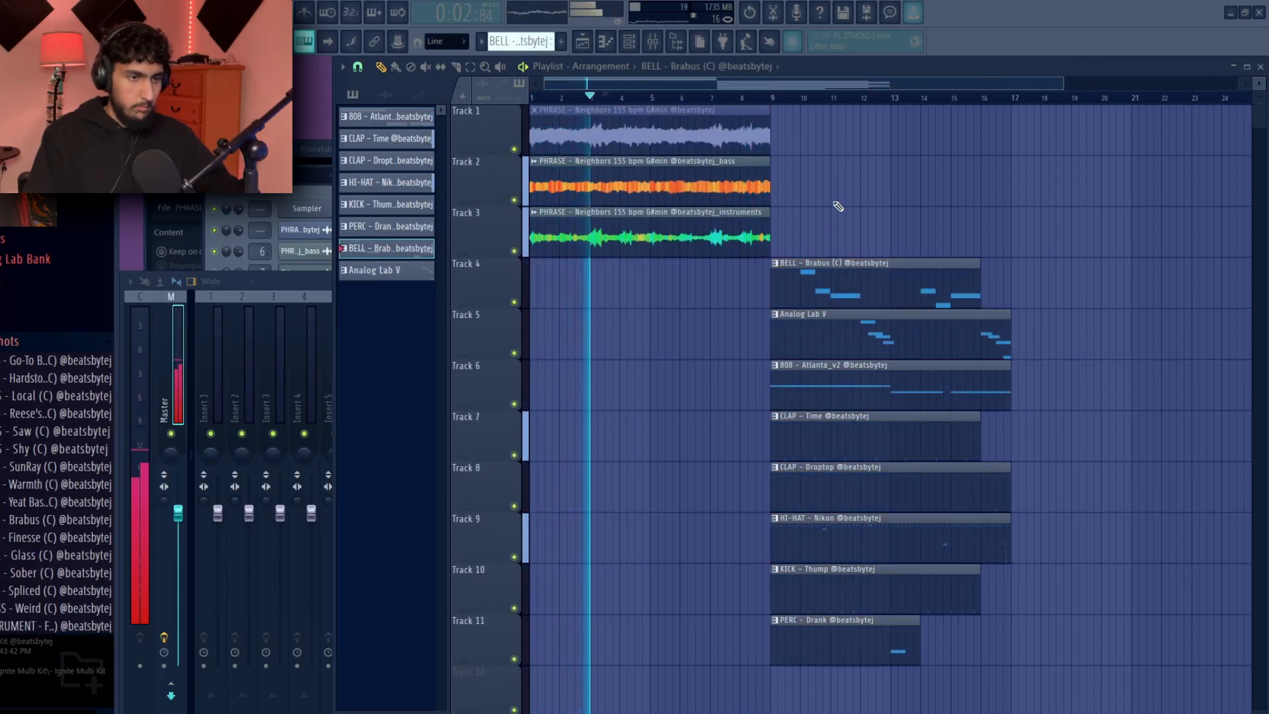
Step: Duplicate the PHRASE - Neighbors instruments clip on Track 3 so a copy starts at bar 9
click(263, 359)
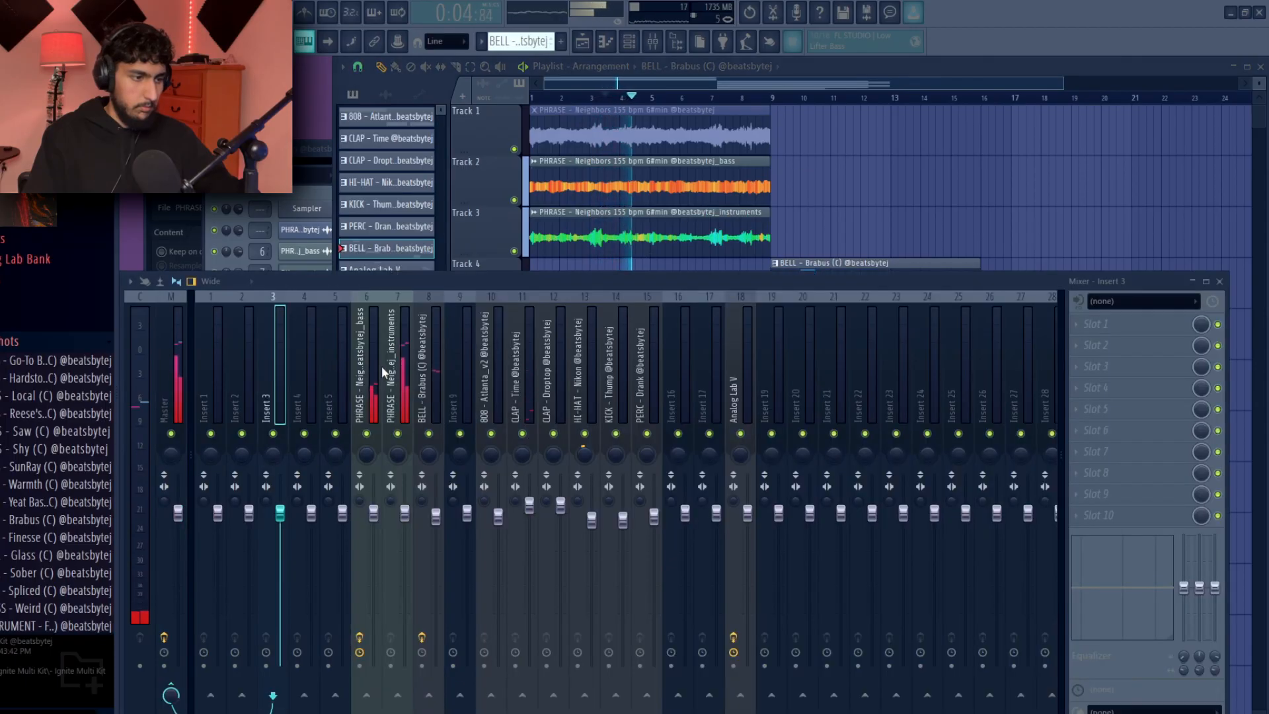
right_click(1053, 216)
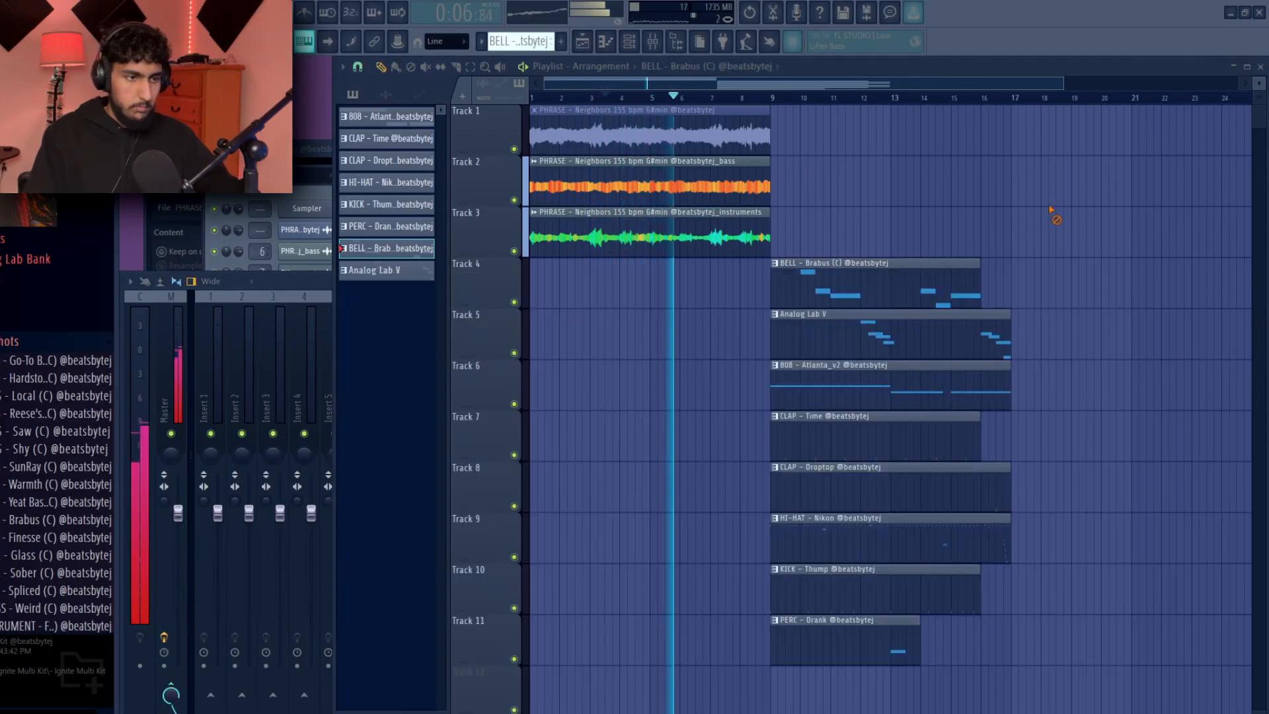
scroll(1054, 216, down, 1)
ctrl+click(640, 229)
key(ctrl+b)
ctrl+click(864, 201)
Step: Duplicate the eight-bar section starting at bar 9 on Tracks 3 to 11 so a copy starts at bar 17
scroll(889, 215, down, 1)
scroll(898, 221, down, 1)
scroll(1021, 245, up, 1)
drag(884, 640, 792, 232)
key(ctrl+b)
ctrl+click(949, 153)
scroll(928, 153, down, 1)
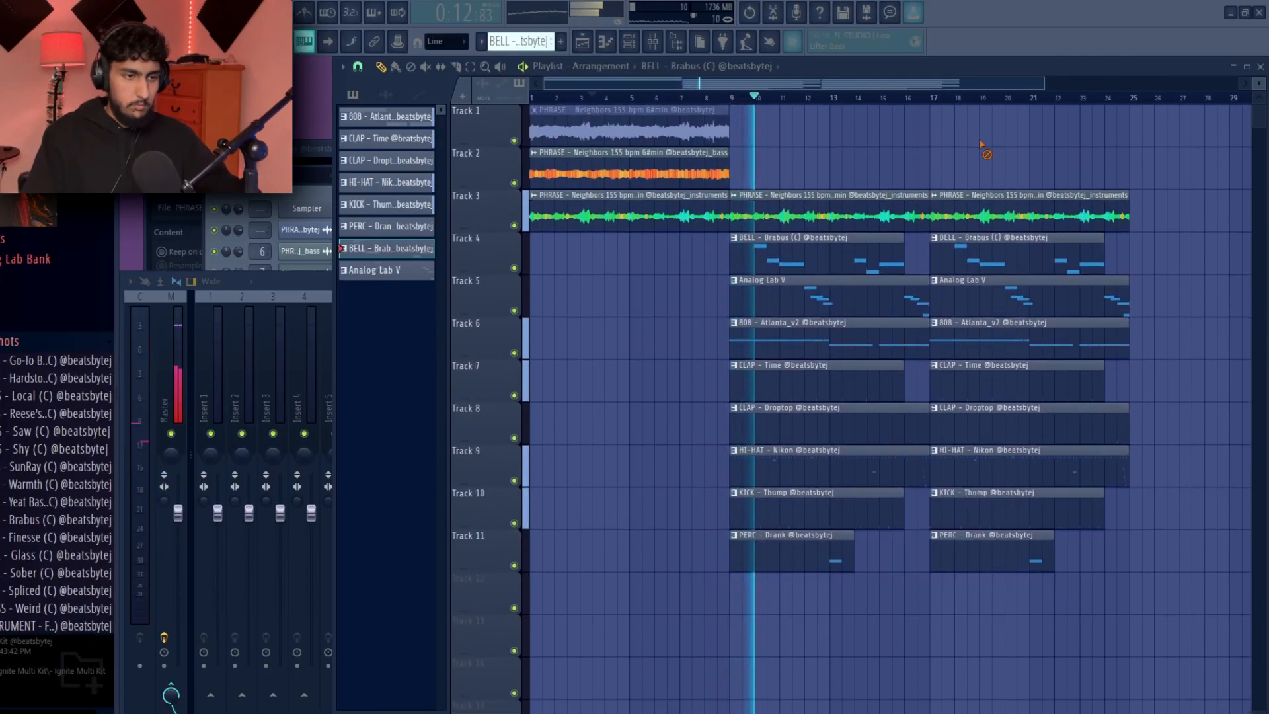
scroll(954, 159, down, 1)
scroll(958, 158, down, 1)
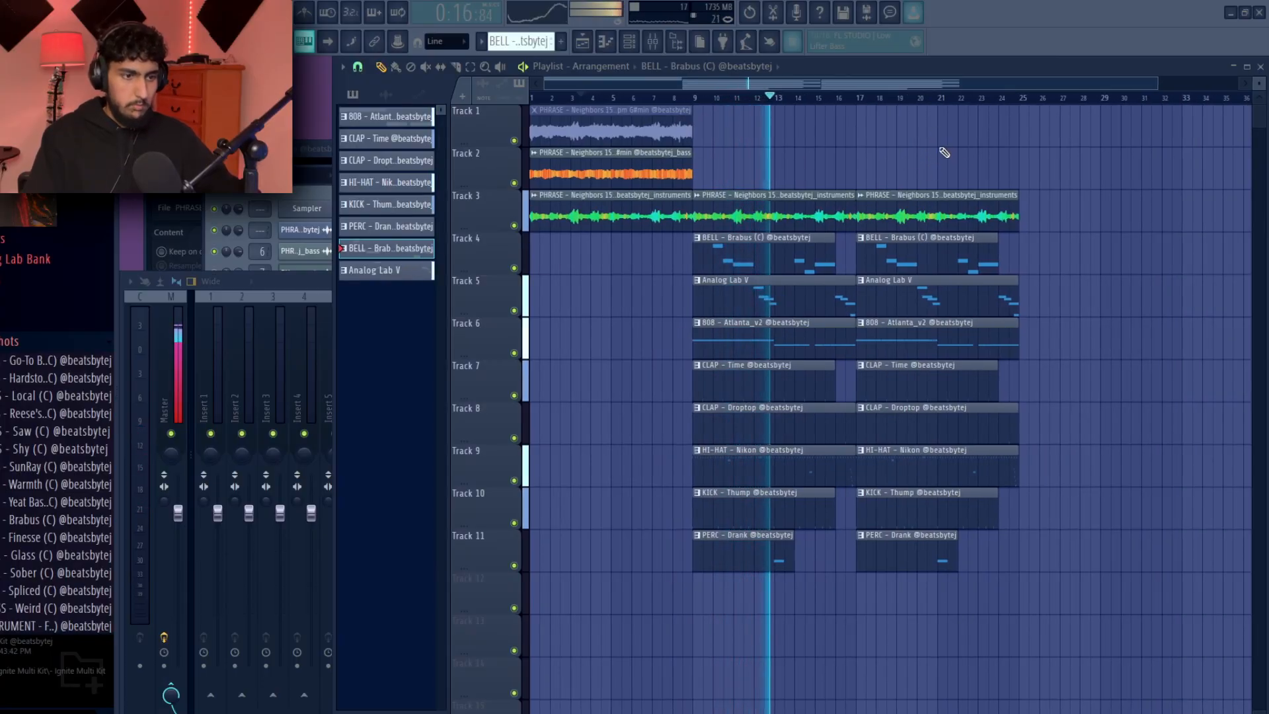
Step: Check the Fruity parametric EQ 2 curve on the Analog Lab V mixer track during playback
click(325, 288)
click(744, 399)
click(1118, 345)
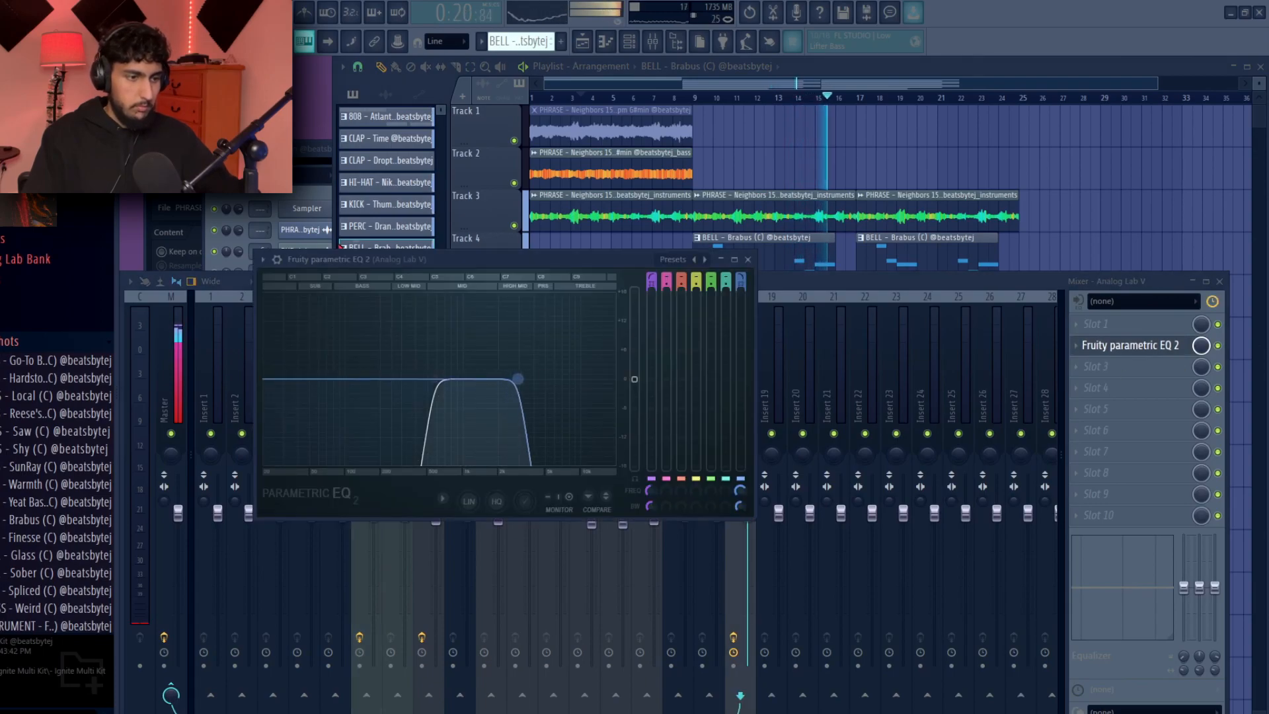
click(748, 260)
click(881, 68)
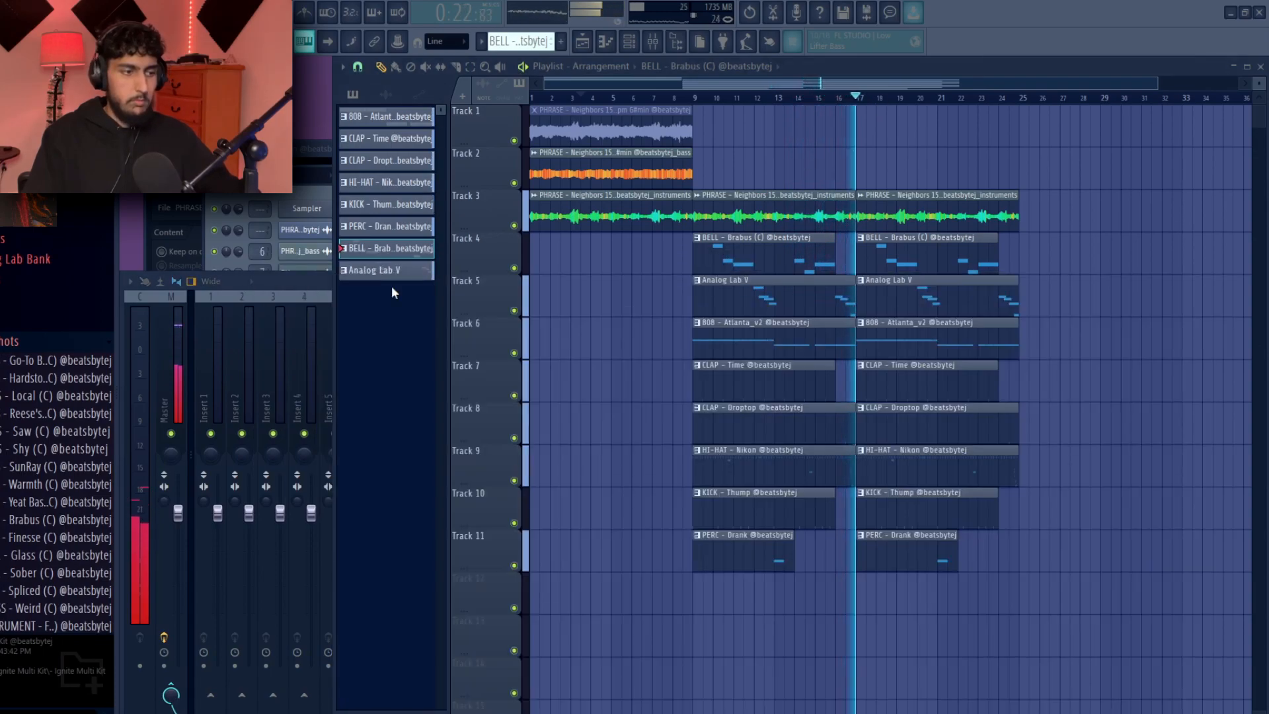
click(308, 324)
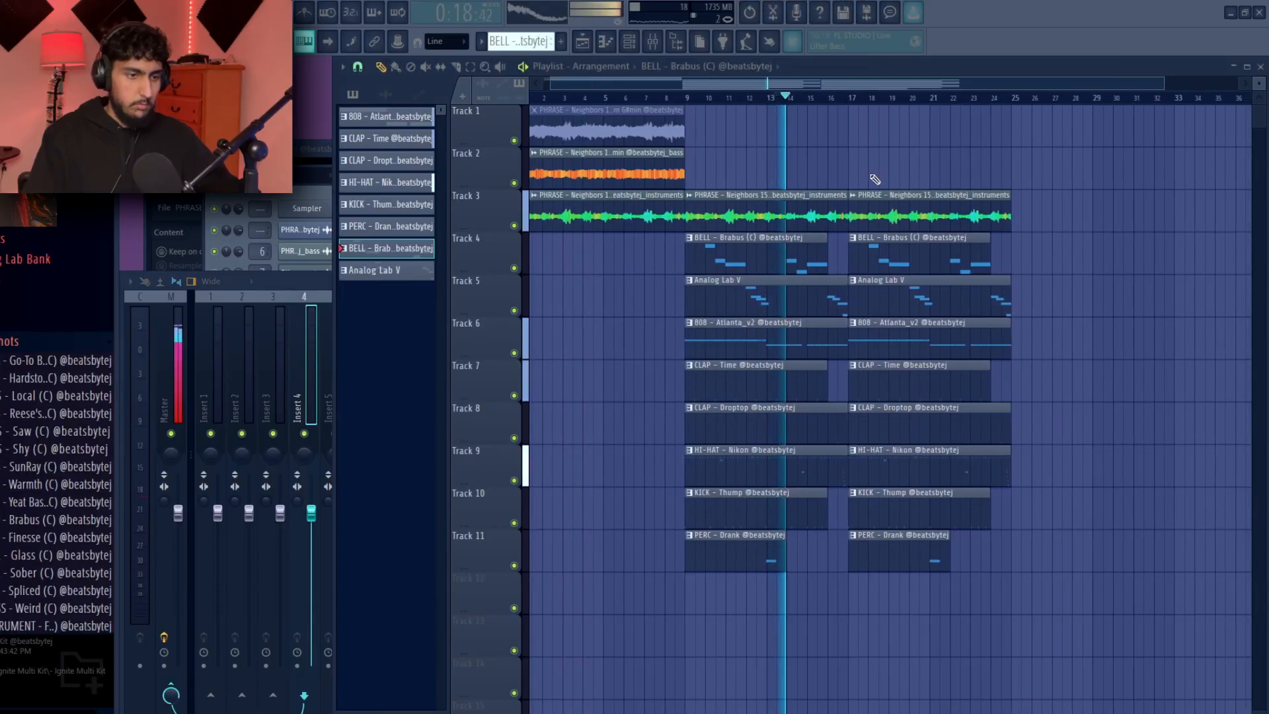
scroll(1092, 238, down, 1)
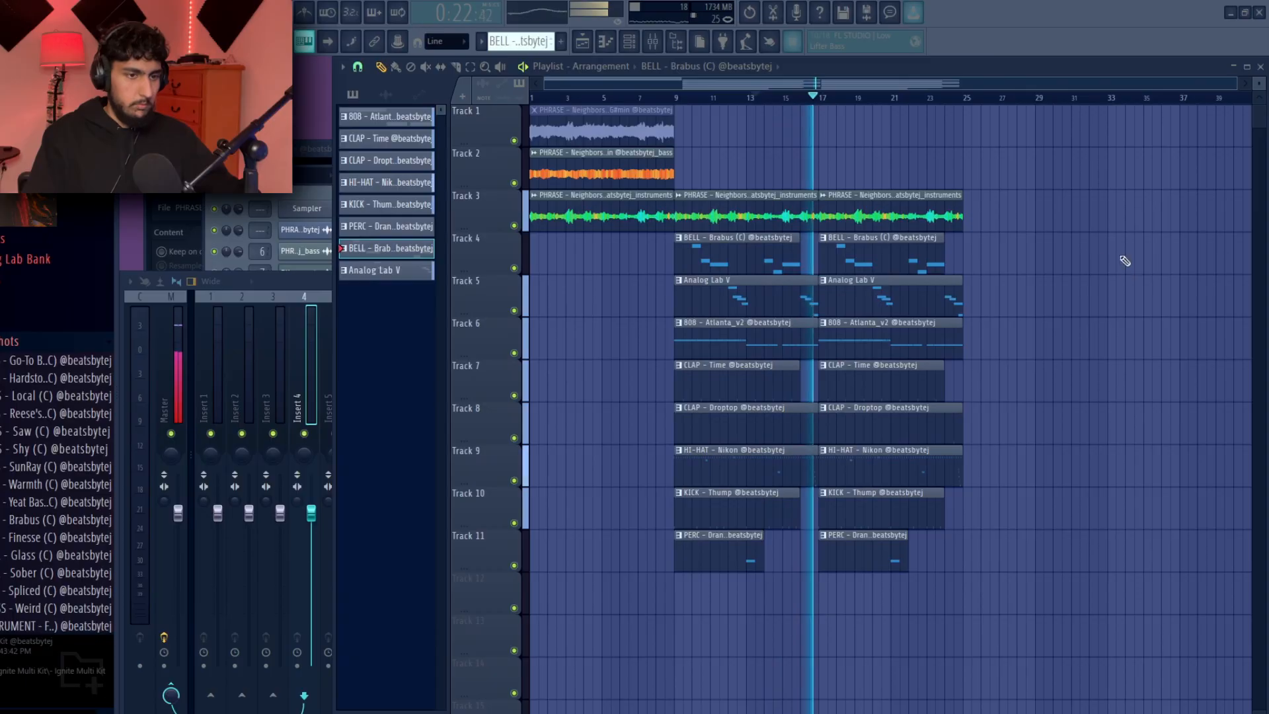
scroll(1065, 266, down, 1)
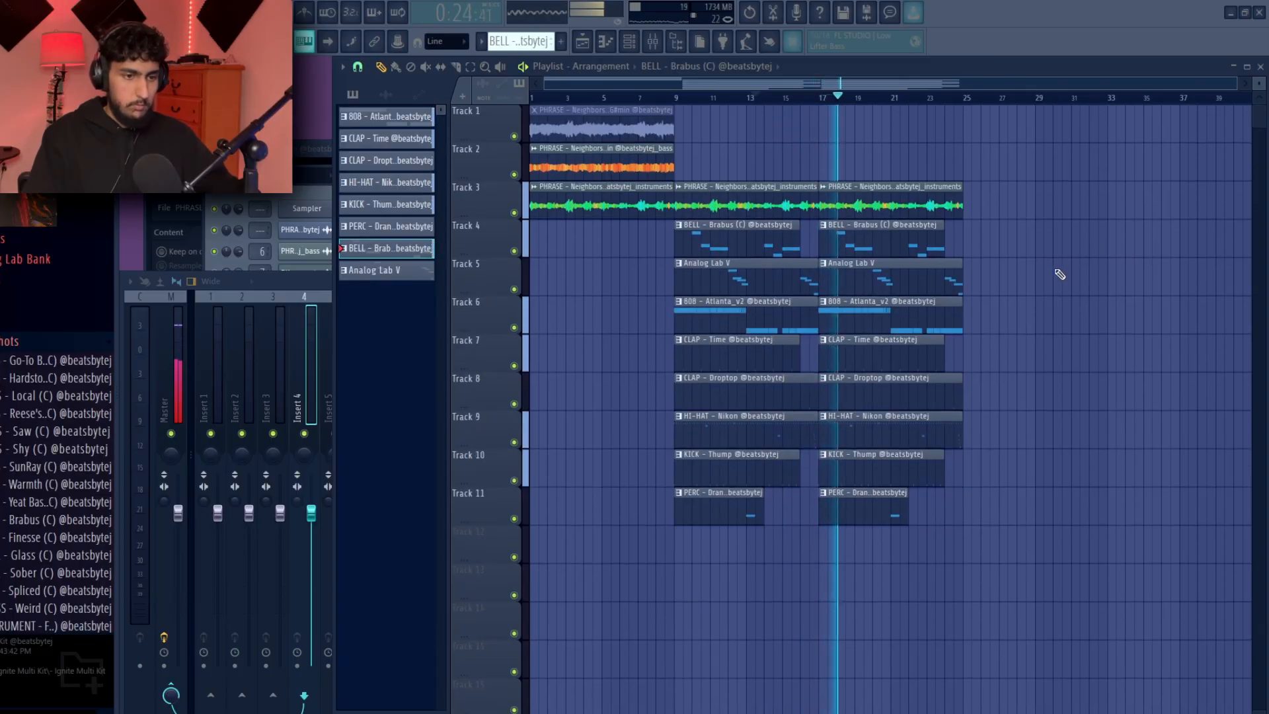
scroll(985, 320, down, 5)
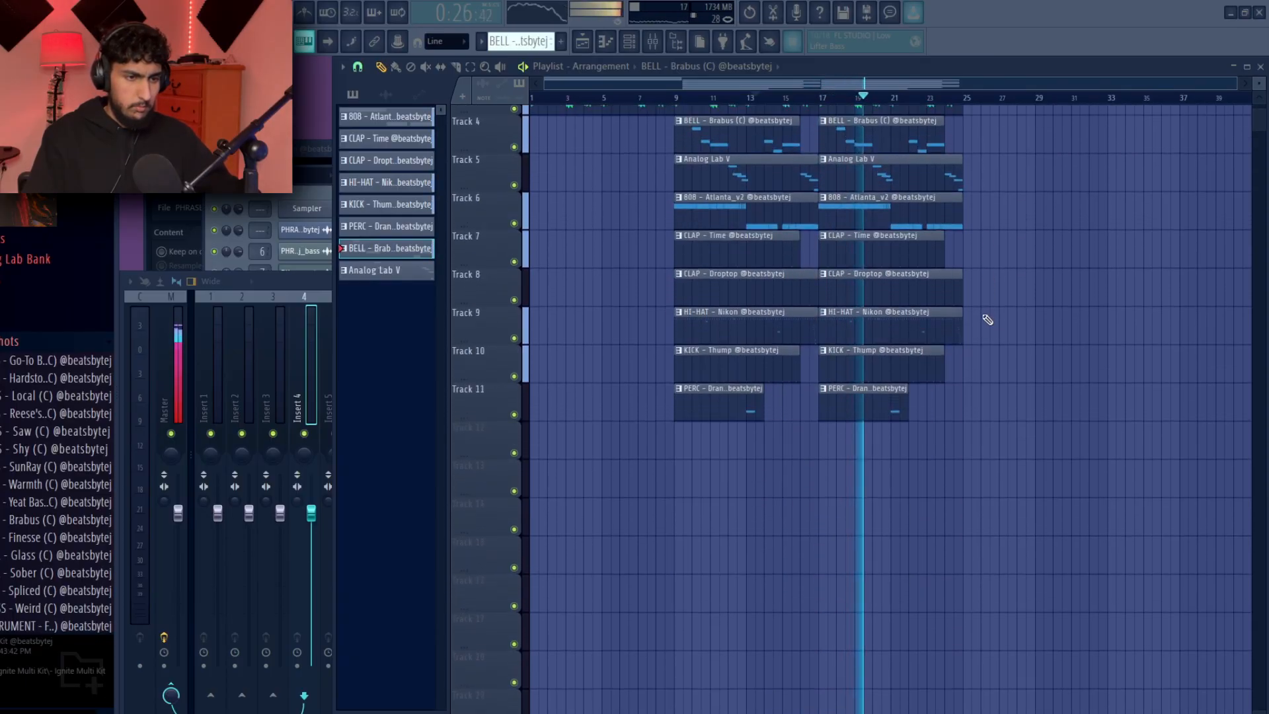
scroll(1006, 312, up, 7)
scroll(925, 351, up, 6)
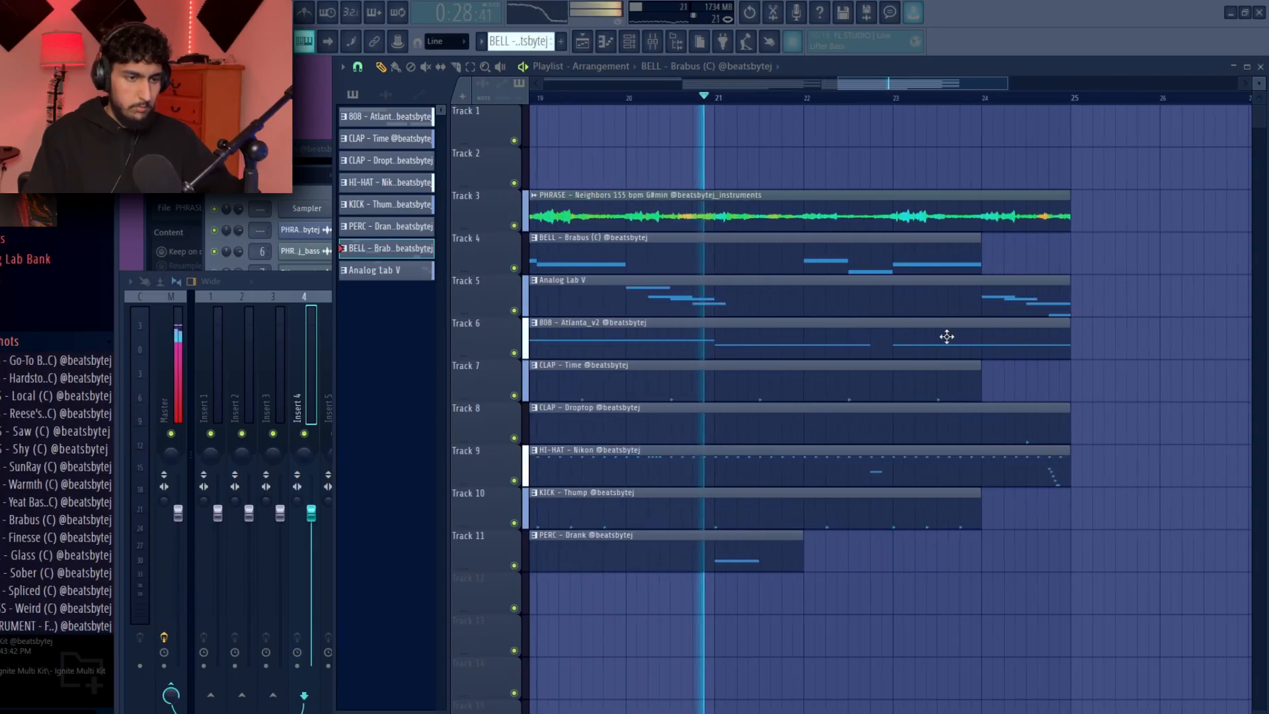
scroll(946, 337, down, 4)
scroll(1070, 353, down, 2)
scroll(1035, 331, up, 1)
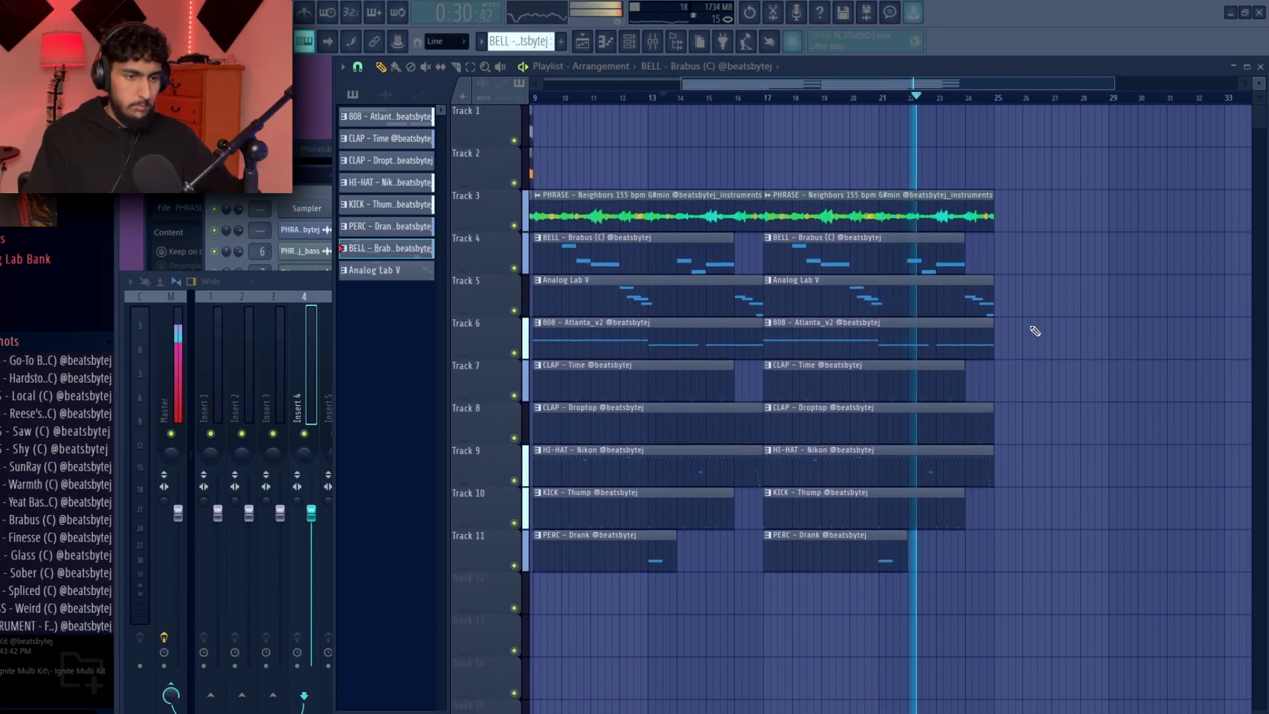
Step: Duplicate the clips in bars 9 to 24 on Tracks 3 to 11 so the copies start at bar 25
scroll(1035, 331, down, 4)
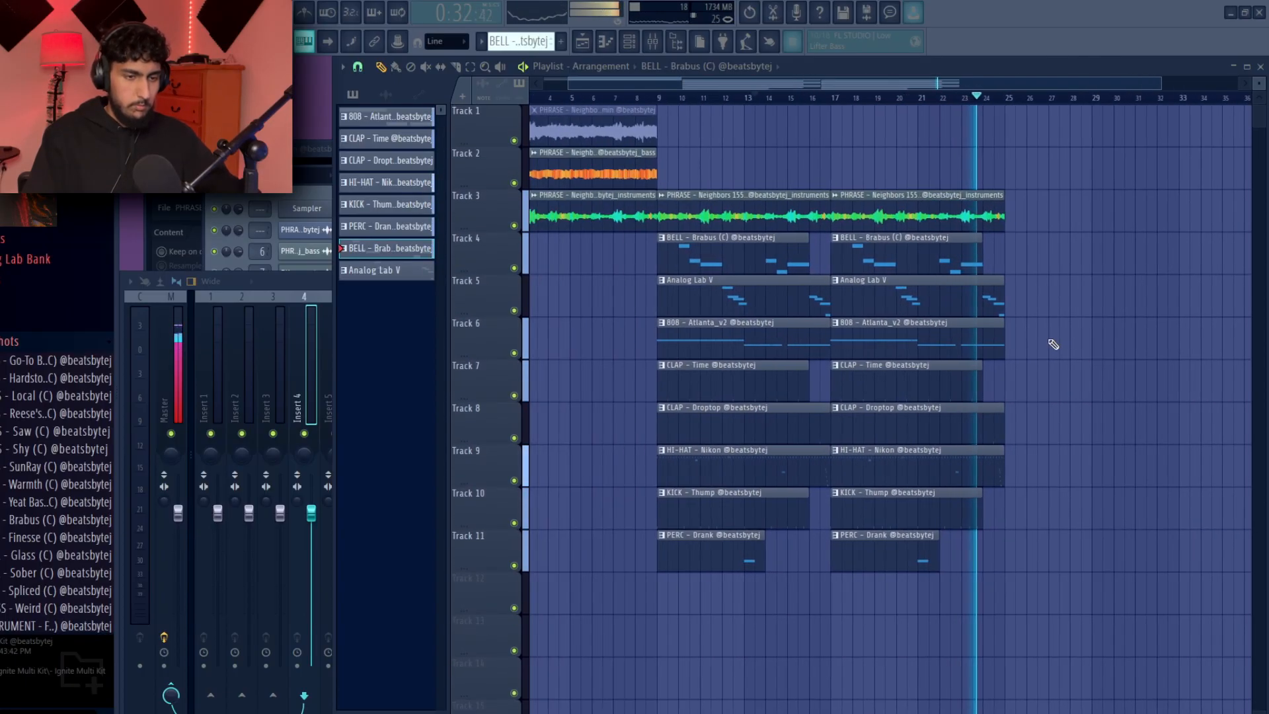
drag(1027, 569, 743, 175)
key(ctrl+b)
ctrl+click(933, 187)
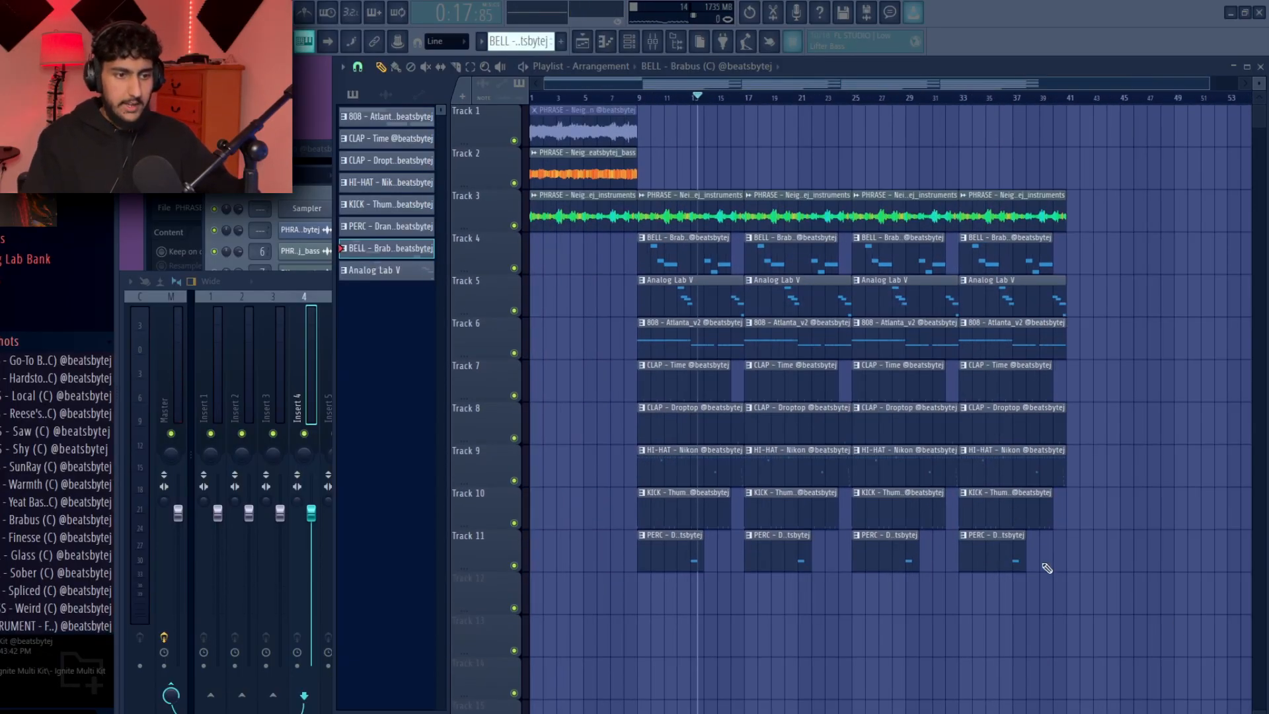
Step: Shift the 808 and drum clips down two tracks so they occupy Tracks 8 to 13
drag(1177, 656, 588, 318)
key(shift+Down)
key(shift+Down)
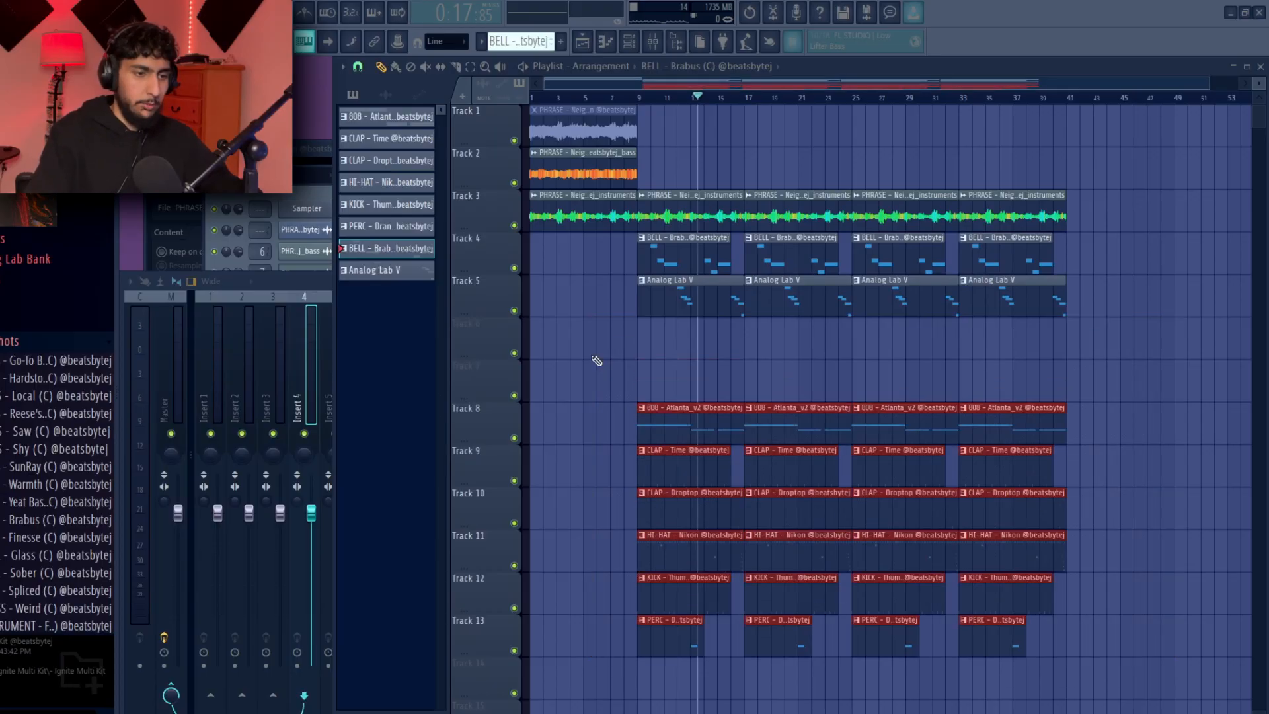
Step: Audition ACCENT samples in the kit to choose one that fits the beat
click(173, 255)
scroll(176, 490, down, 5)
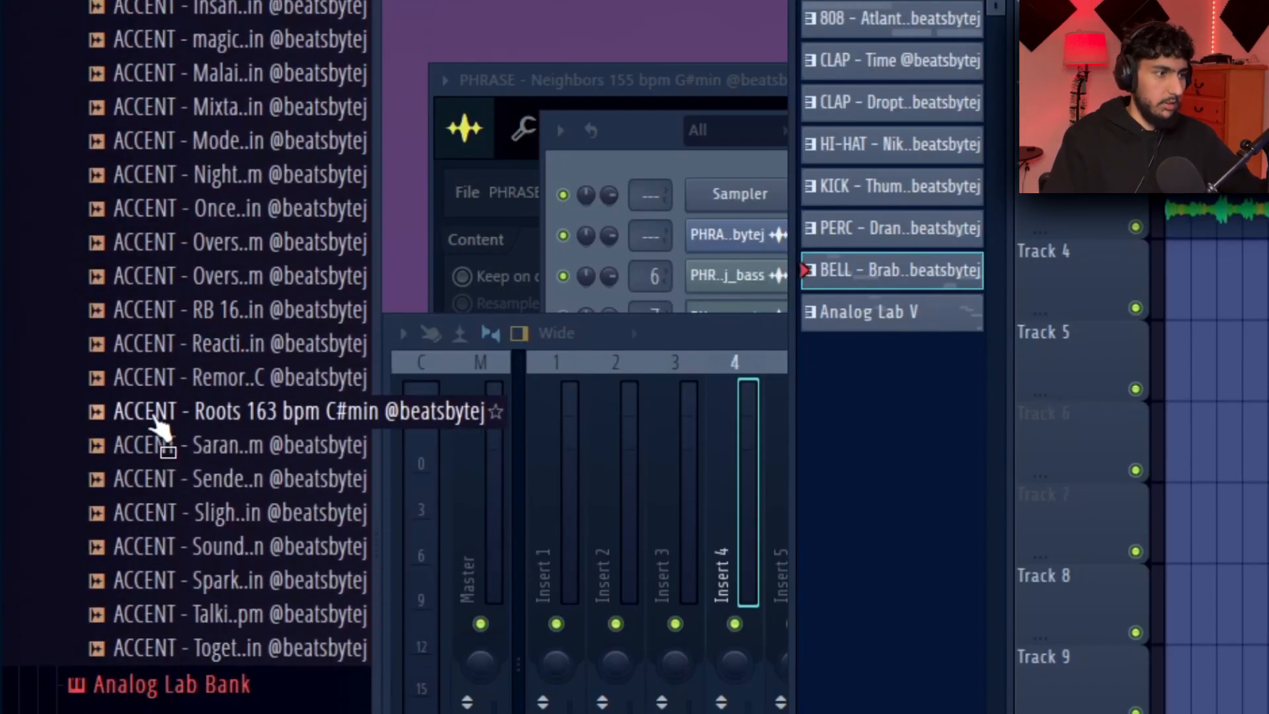
scroll(143, 476, up, 2)
key(Up)
key(Up)
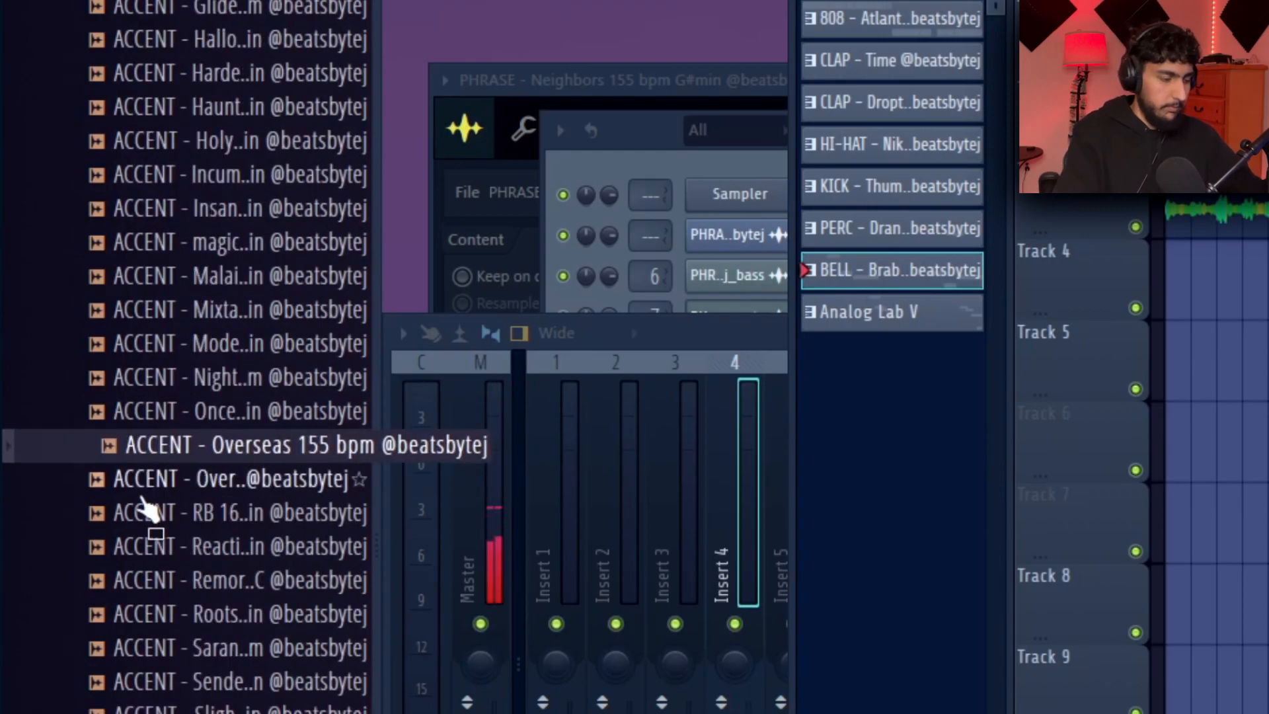
key(Up)
key(Down)
key(Down)
key(Down)
key(Down)
key(Down)
key(Down)
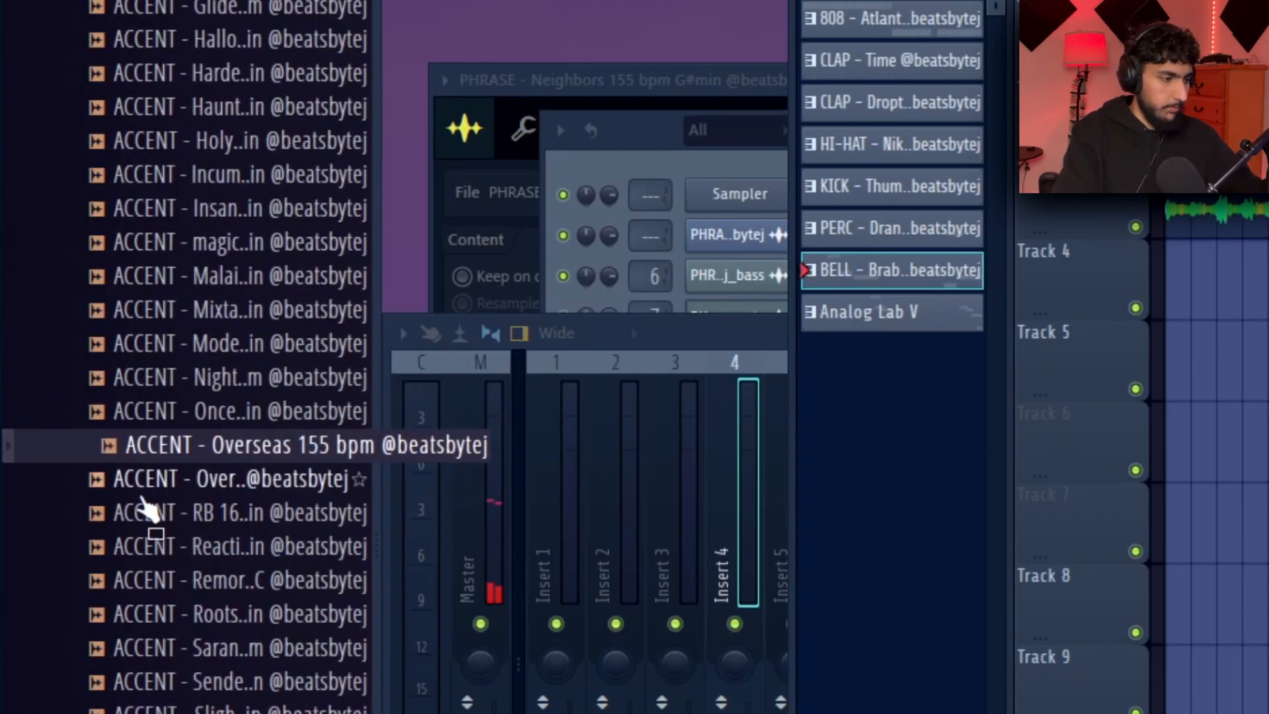
key(Down)
key(Down)
key(Up)
key(Up)
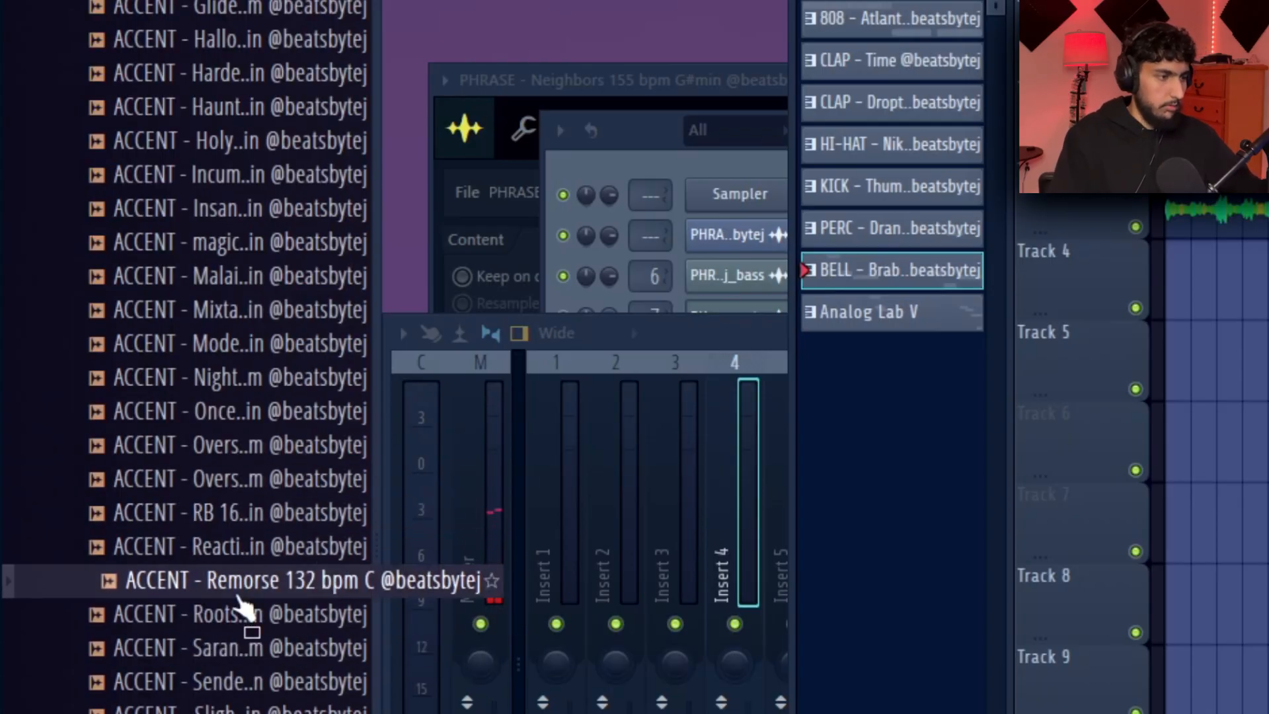
Step: Place the ACCENT - Remorse 132 bpm C sample on Track 6 at bar 10 and play it with the beat
drag(236, 595, 1266, 430)
drag(1265, 429, 1267, 436)
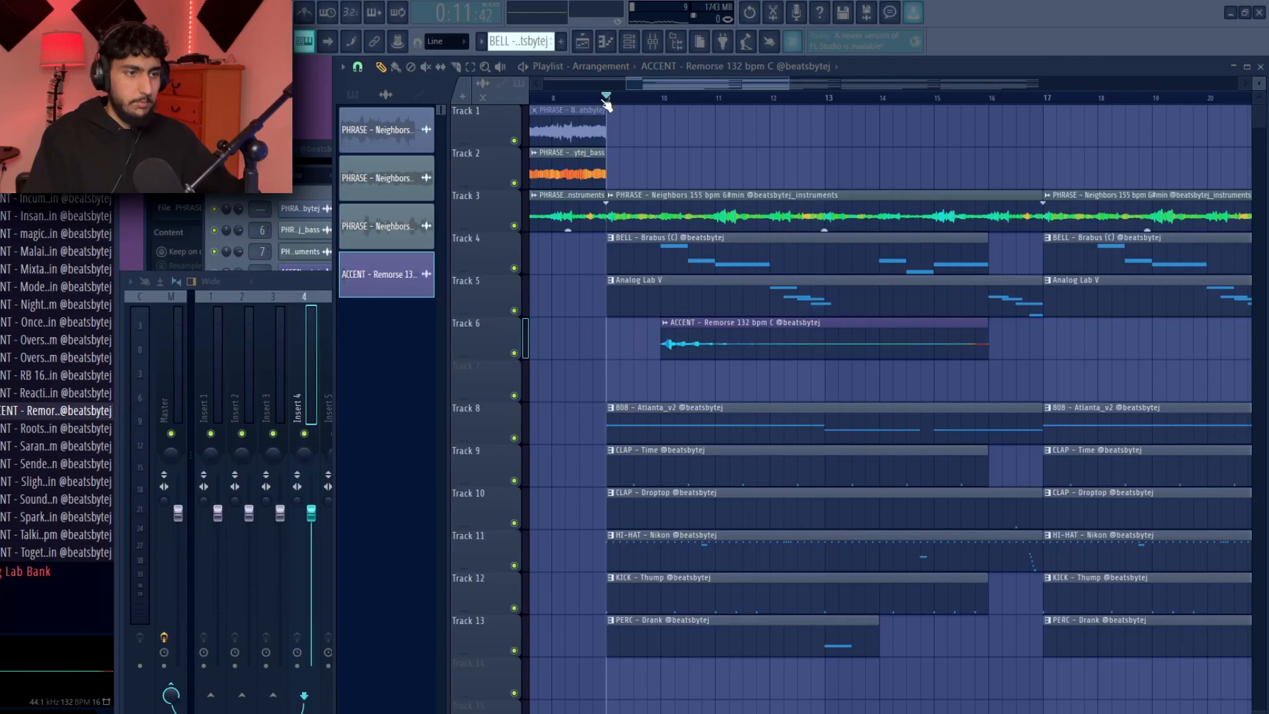
key(space)
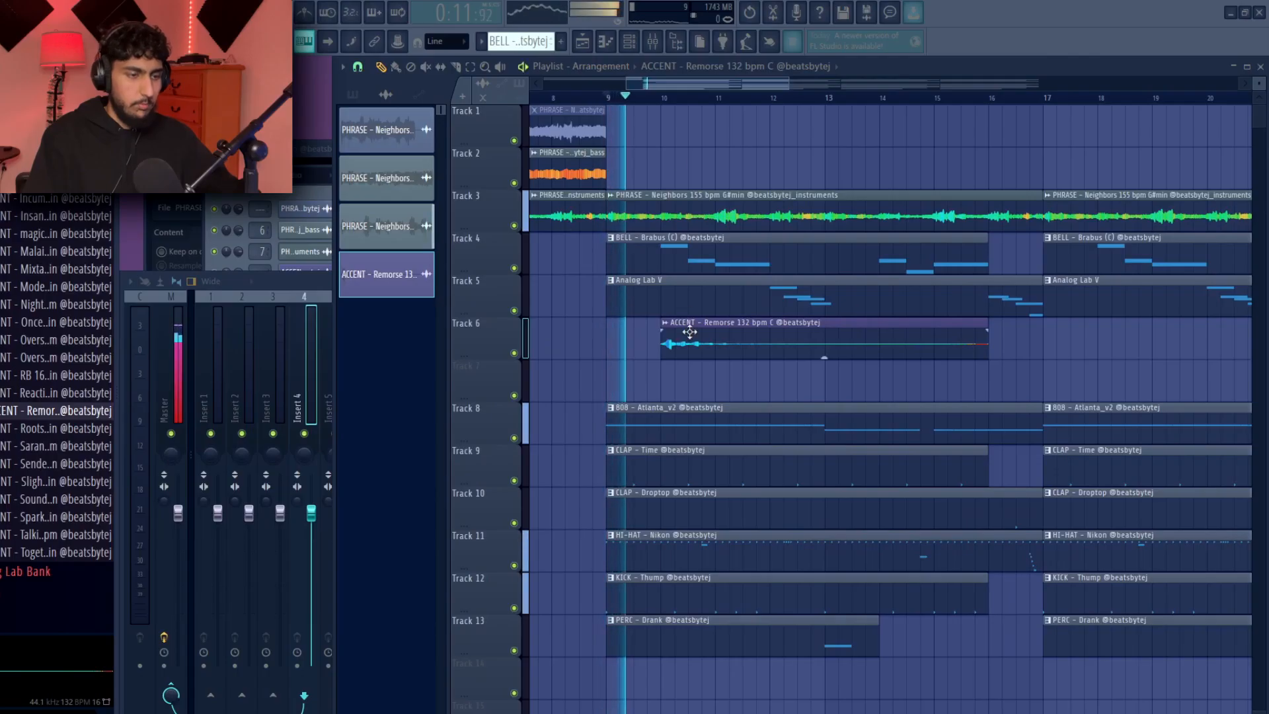
Step: Raise the time-stretching pitch of the ACCENT - Remorse sample while checking it against the beat
double_click(684, 332)
right_click(475, 210)
key(space)
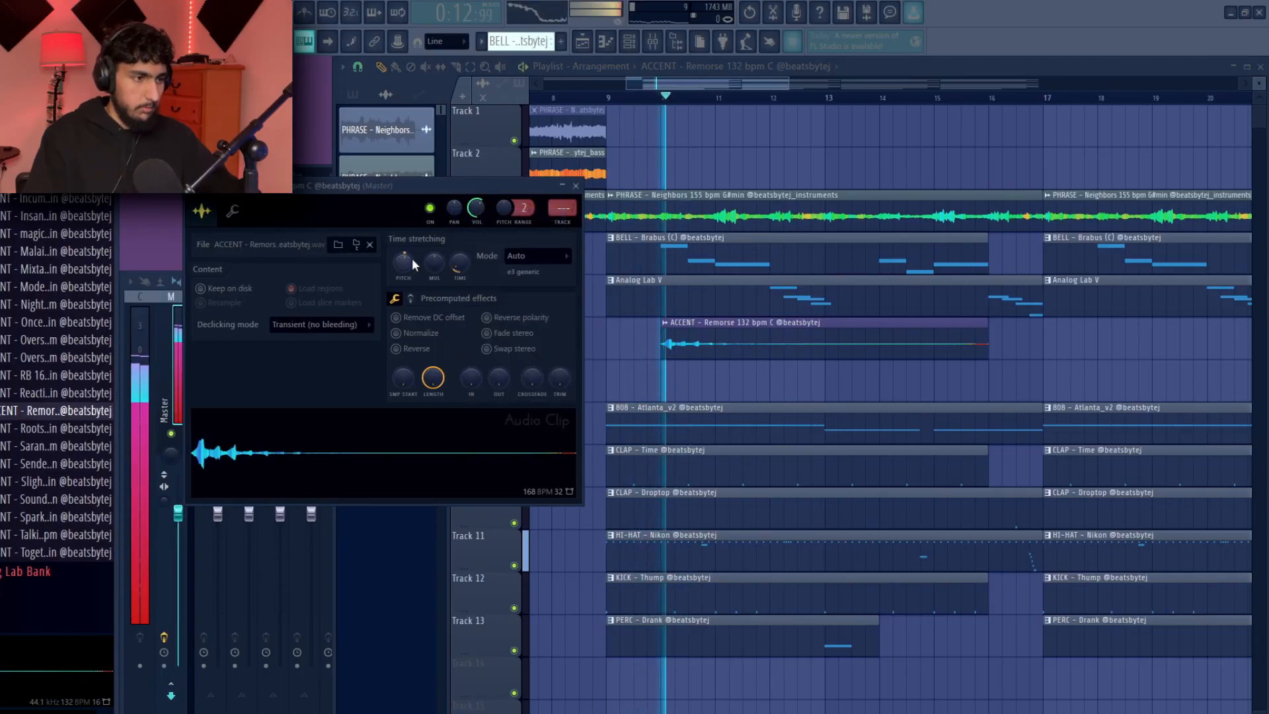
key(space)
key(space)
key(space)
drag(405, 263, 404, 256)
key(space)
key(space)
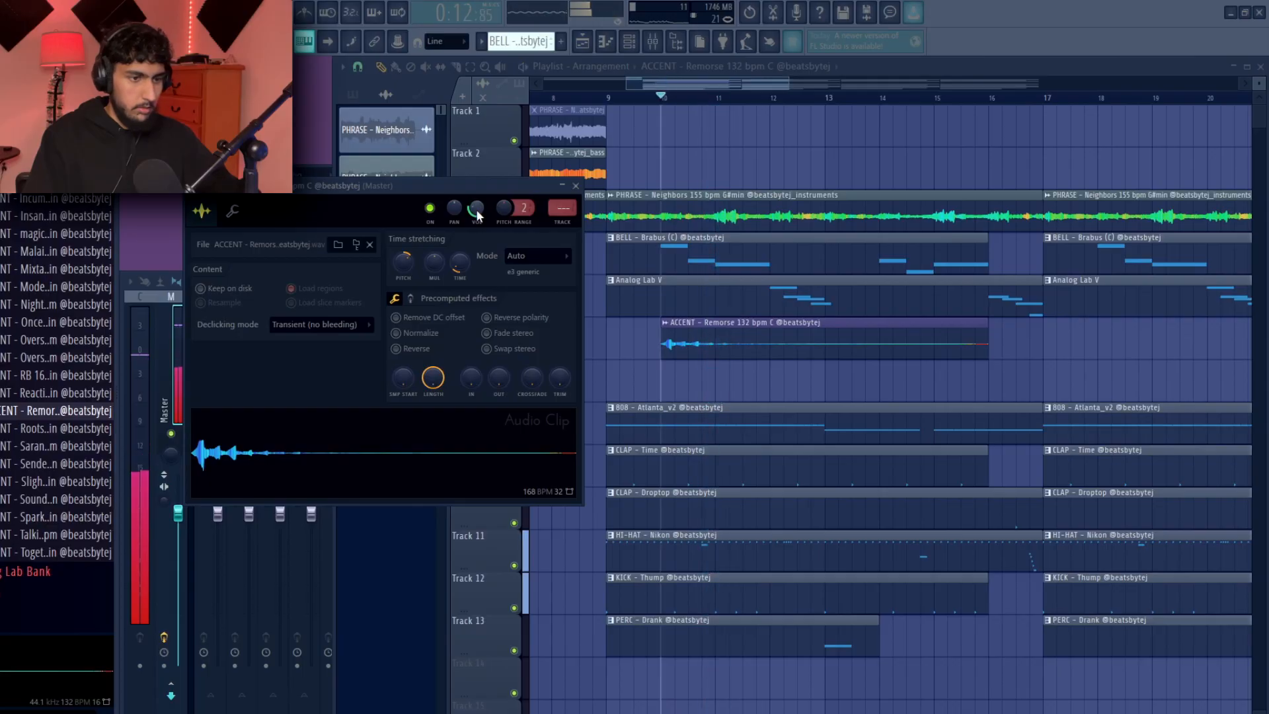
key(space)
key(space)
right_click(812, 171)
key(space)
click(319, 214)
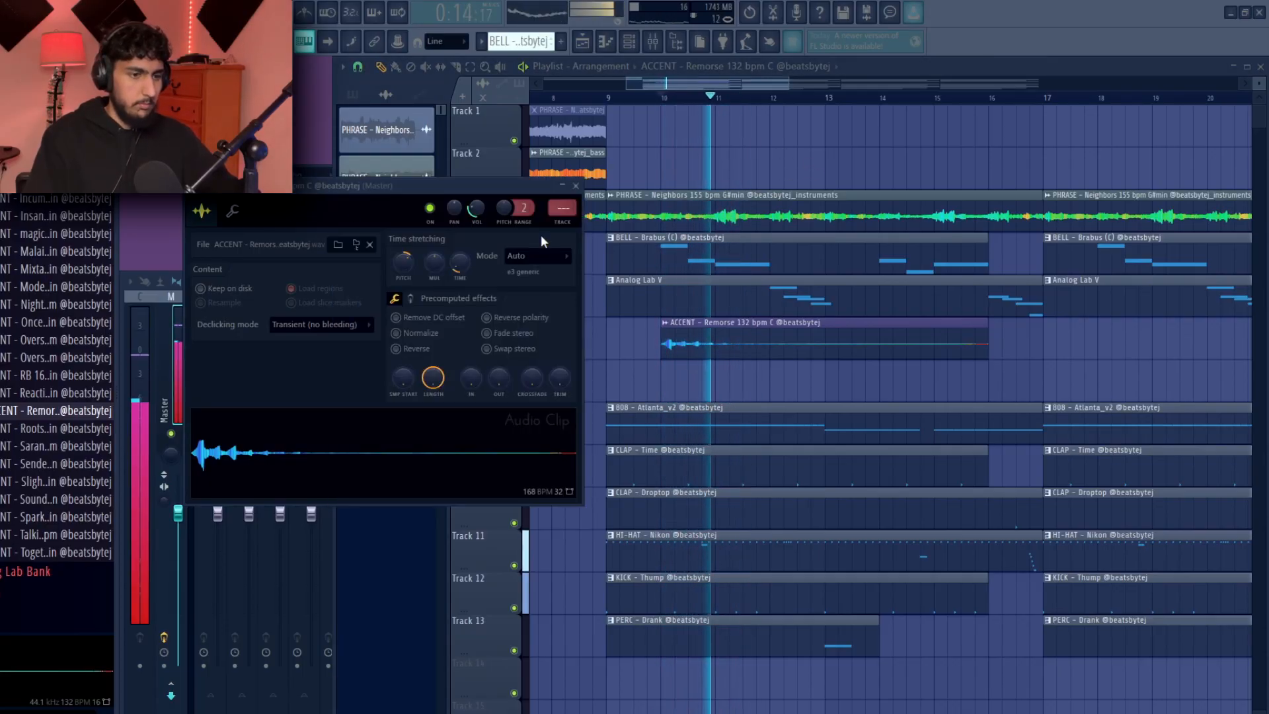
Step: Move the ACCENT - Remorse clip on Track 6 to bar 12
scroll(747, 304, down, 3)
right_click(1005, 372)
click(674, 98)
drag(756, 328, 795, 338)
double_click(795, 337)
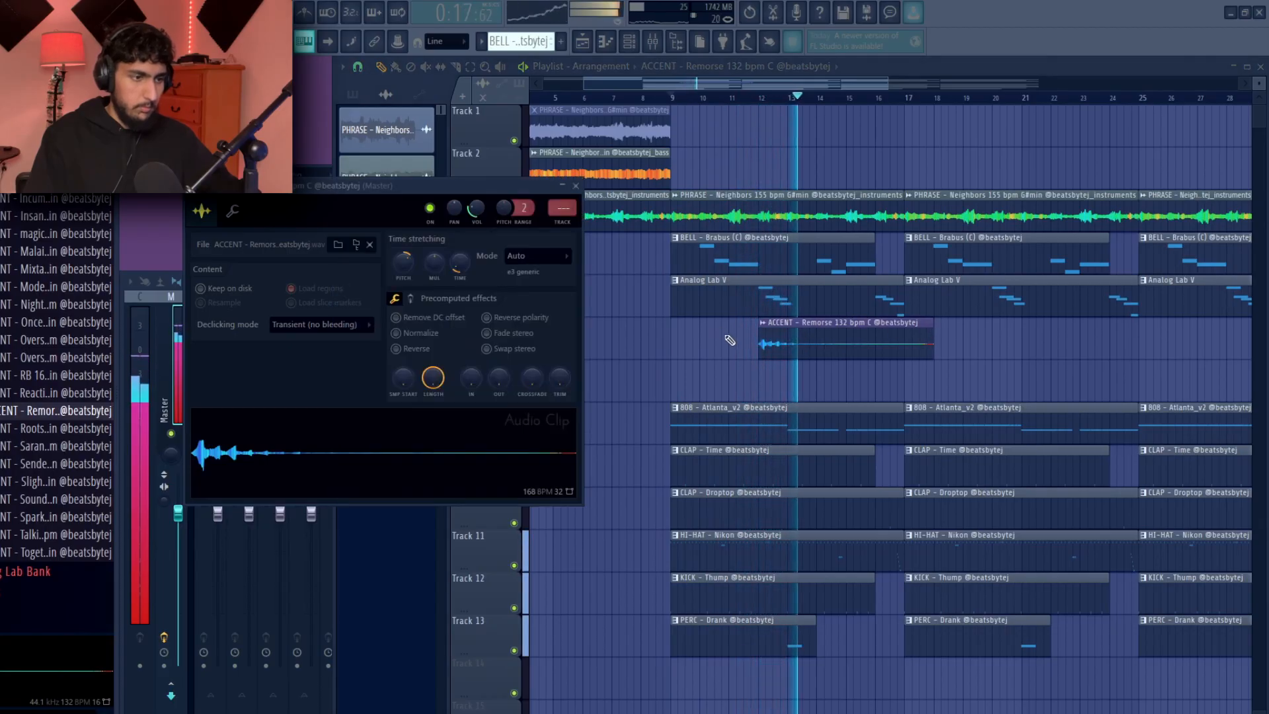
right_click(1085, 387)
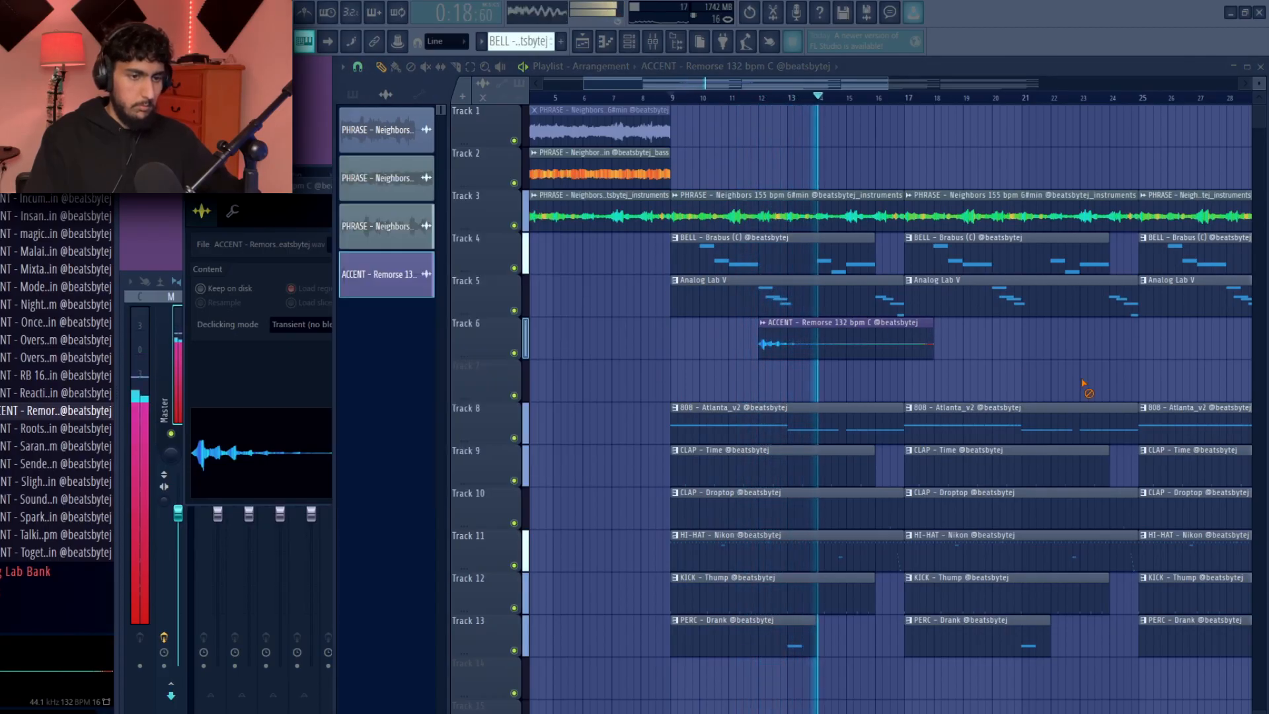
Step: Set the ACCENT - Remorse sample's pitch range to 12, adjust its channel pitch, and set its stretching mode to Stretch
double_click(833, 347)
drag(530, 209, 529, 198)
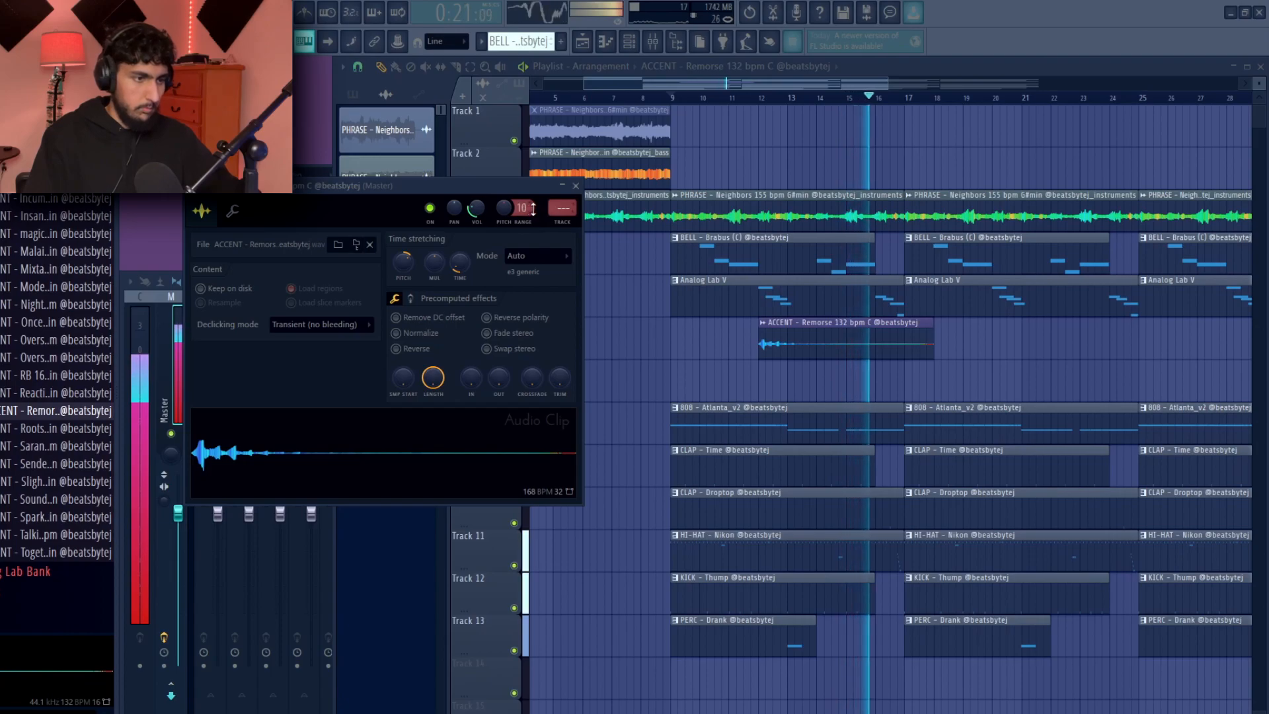
click(538, 257)
click(540, 300)
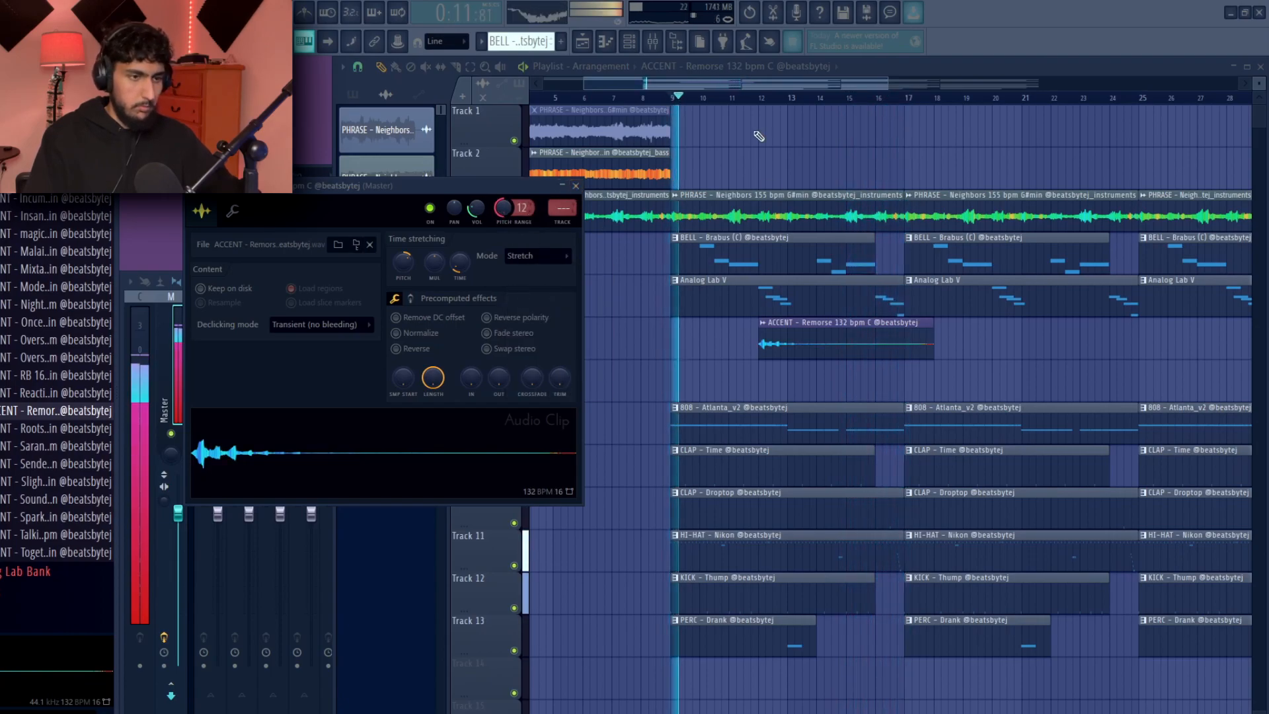
Step: Adjust the ACCENT - Remorse sample's channel volume while listening from bar 12
click(761, 99)
key(space)
double_click(833, 346)
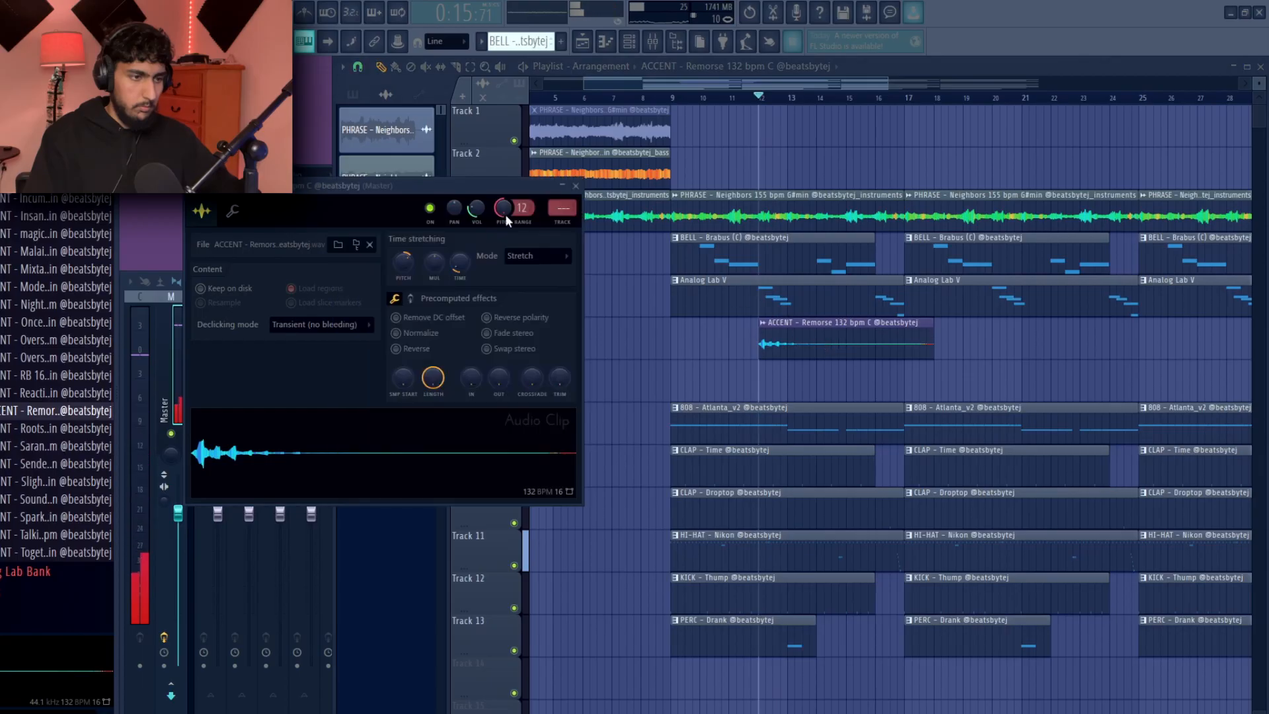
right_click(456, 206)
click(474, 215)
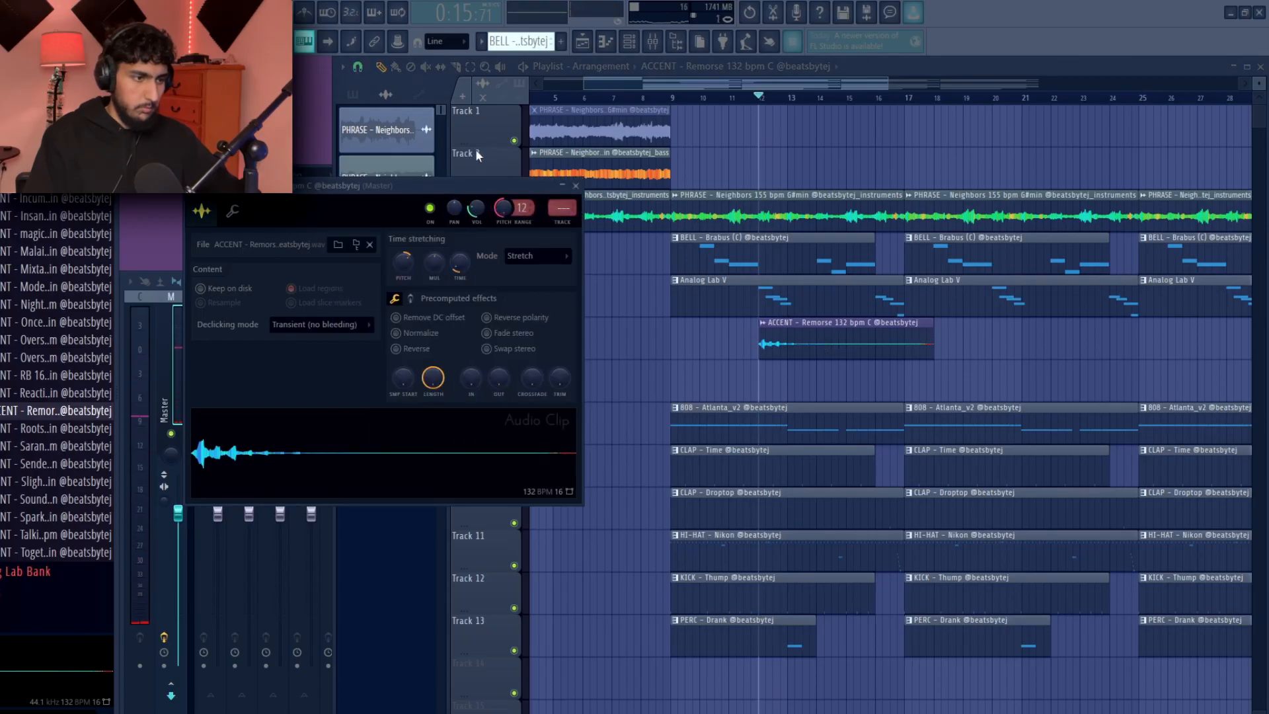
key(space)
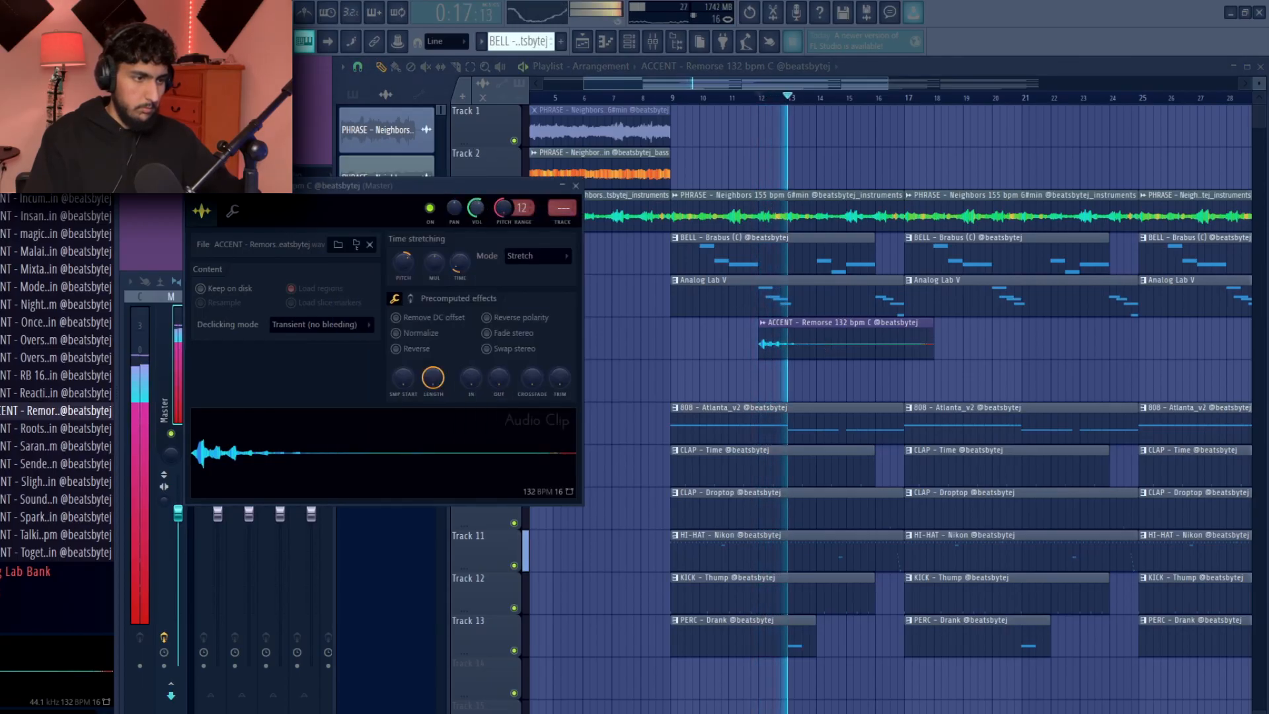
right_click(1043, 399)
scroll(926, 374, down, 1)
drag(847, 340, 947, 389)
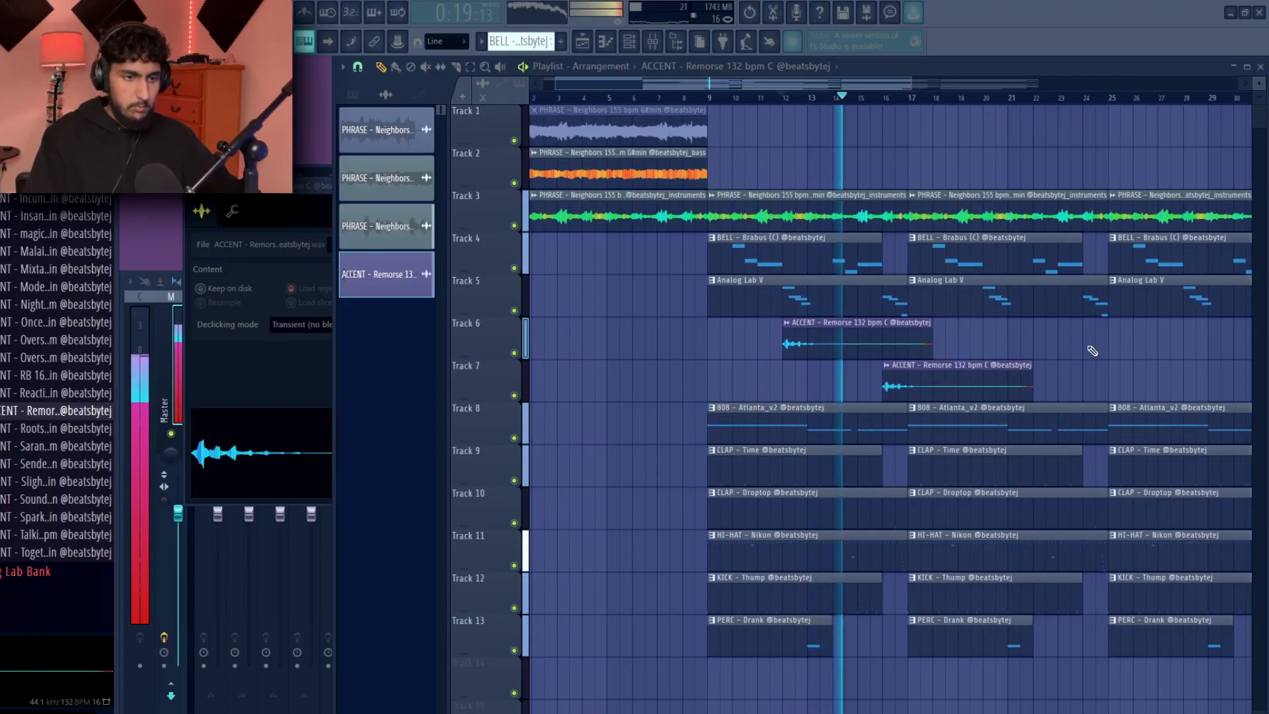
right_click(1011, 380)
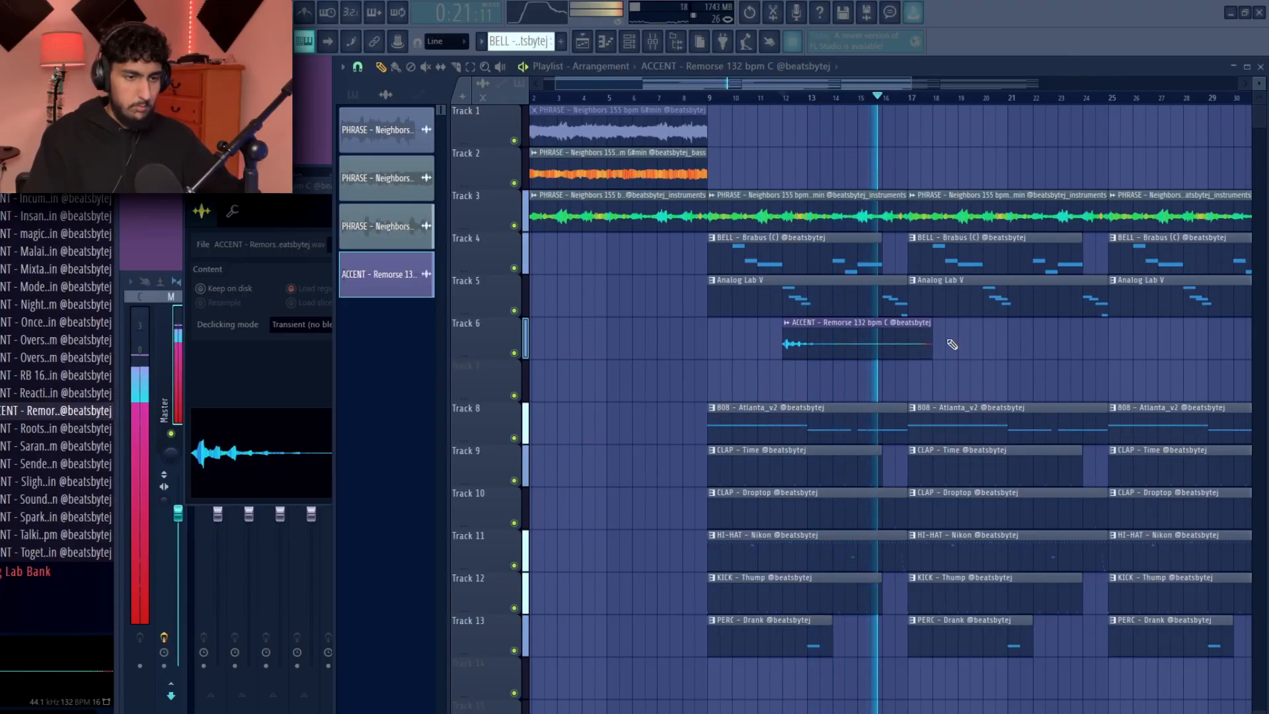
Step: Copy the ACCENT - Remorse clip along Track 6 to bars 20, 28 and 36
scroll(952, 344, down, 1)
scroll(883, 321, down, 3)
drag(744, 345, 877, 346)
drag(877, 346, 1138, 355)
Step: Delete the BELL - Brabus and Analog Lab V clips that start at bar 25 on Tracks 4 and 5
key(space)
key(space)
click(782, 98)
click(903, 99)
right_click(977, 260)
right_click(980, 307)
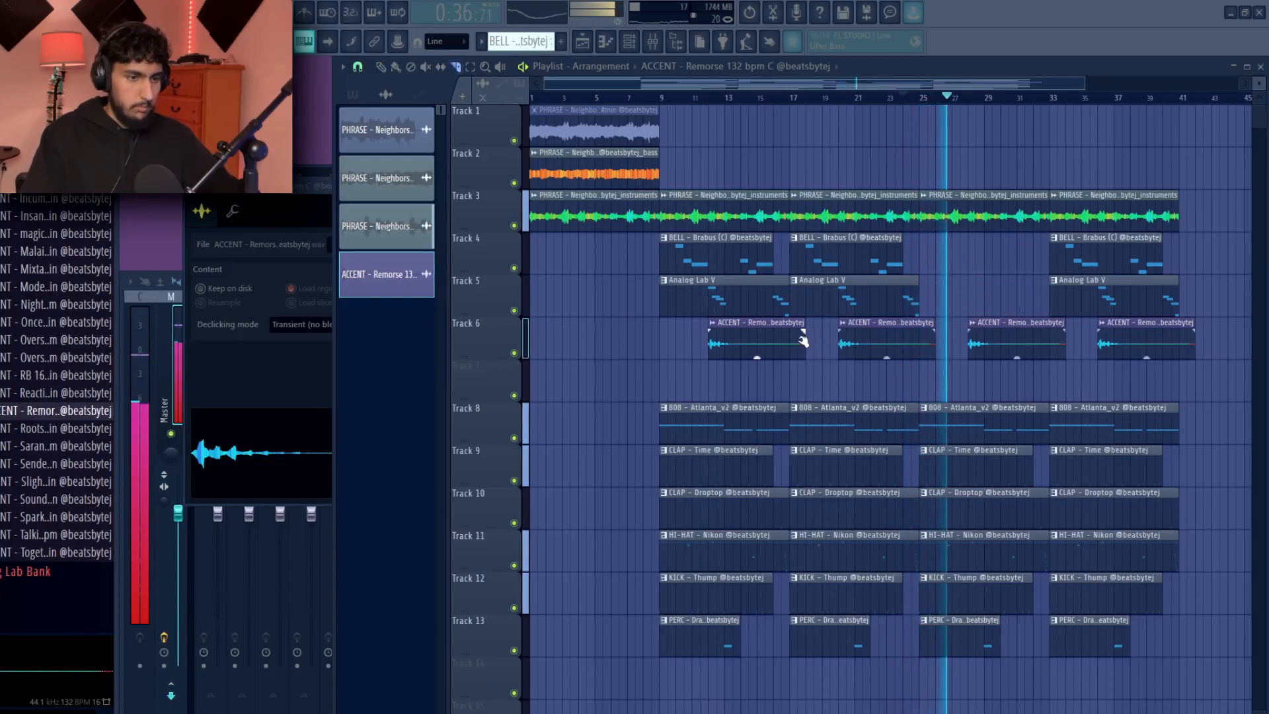
Step: Slice the ACCENT - Remorse clips at bars 17, 25, 33 and 41 and remove the tails past each section
right_click(921, 341)
click(916, 344)
right_click(921, 351)
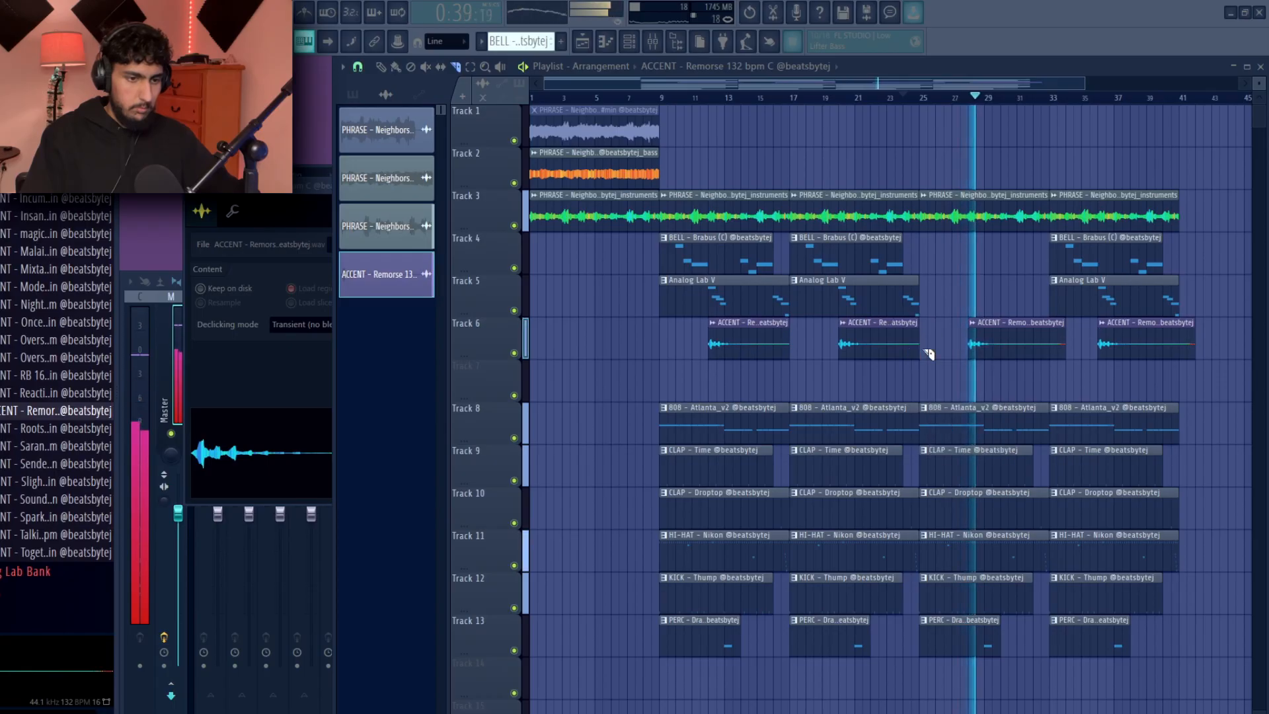
right_click(1187, 369)
click(383, 68)
scroll(1080, 334, down, 1)
drag(1194, 362, 1136, 359)
middle_click(1156, 355)
middle_click(1156, 296)
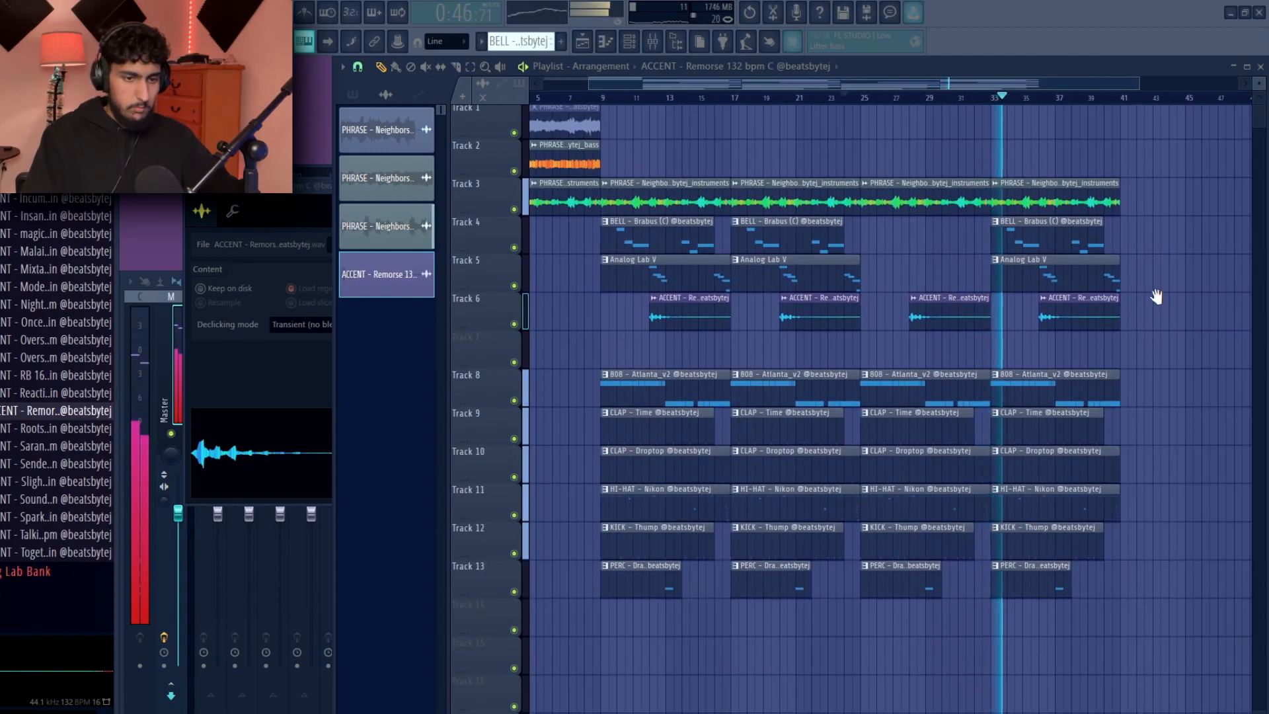
drag(1156, 296, 1178, 306)
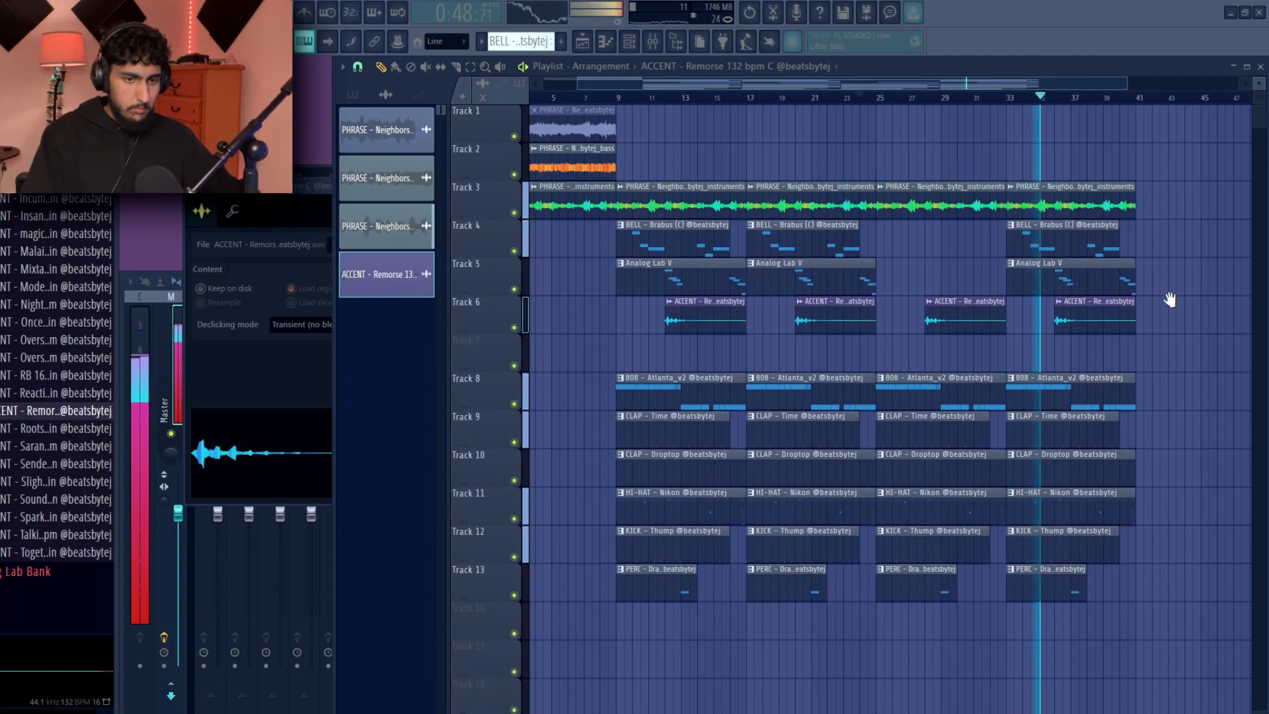
middle_click(1170, 301)
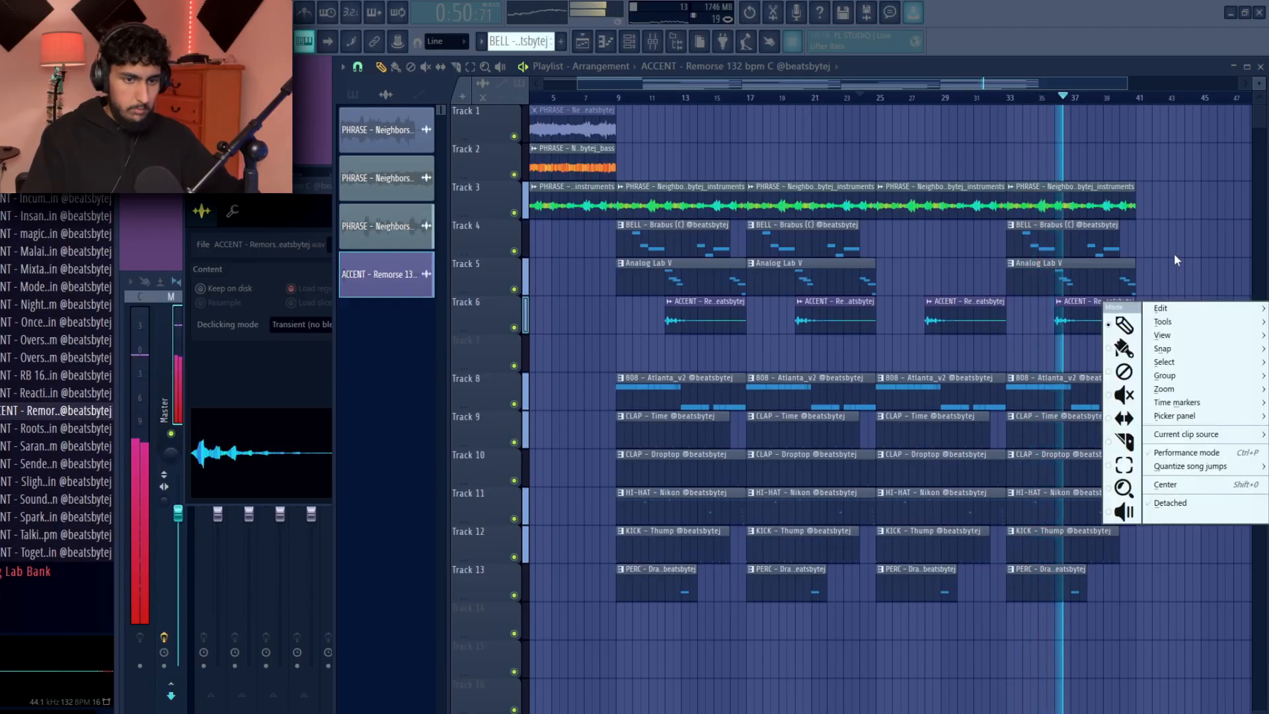
middle_click(1173, 272)
middle_click(1173, 276)
middle_click(1164, 275)
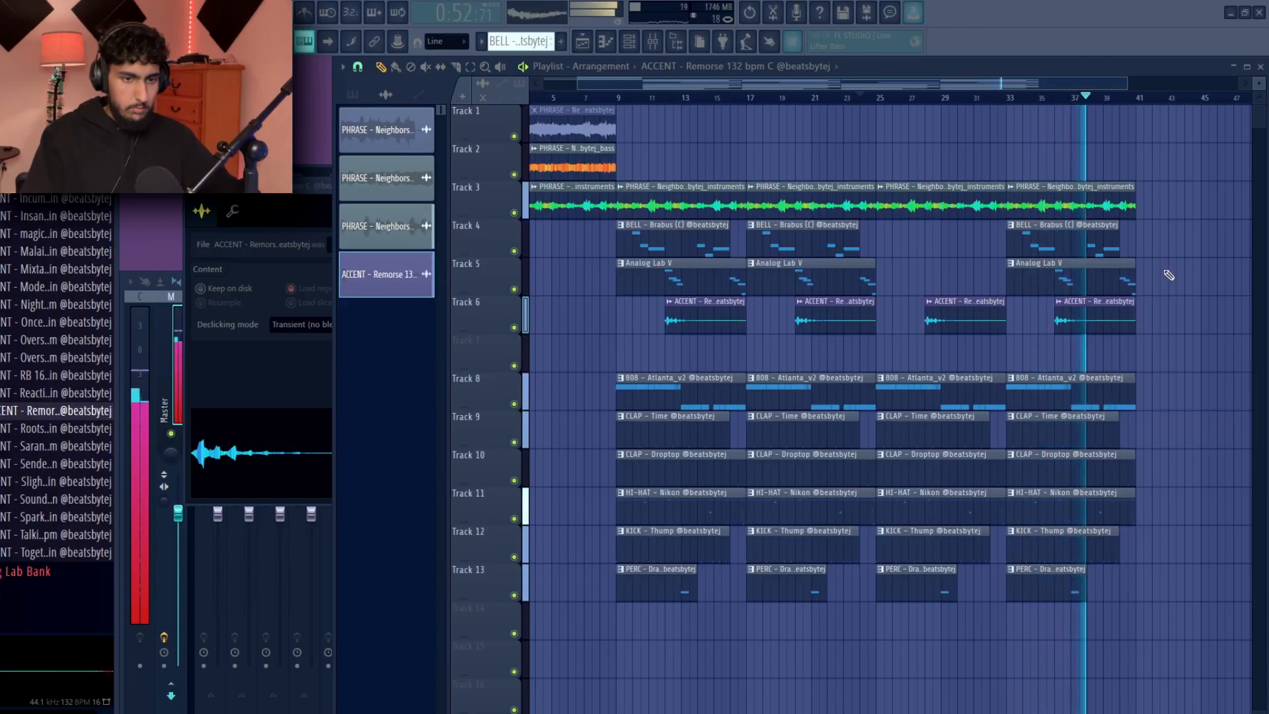
scroll(1207, 281, down, 1)
scroll(1190, 288, down, 1)
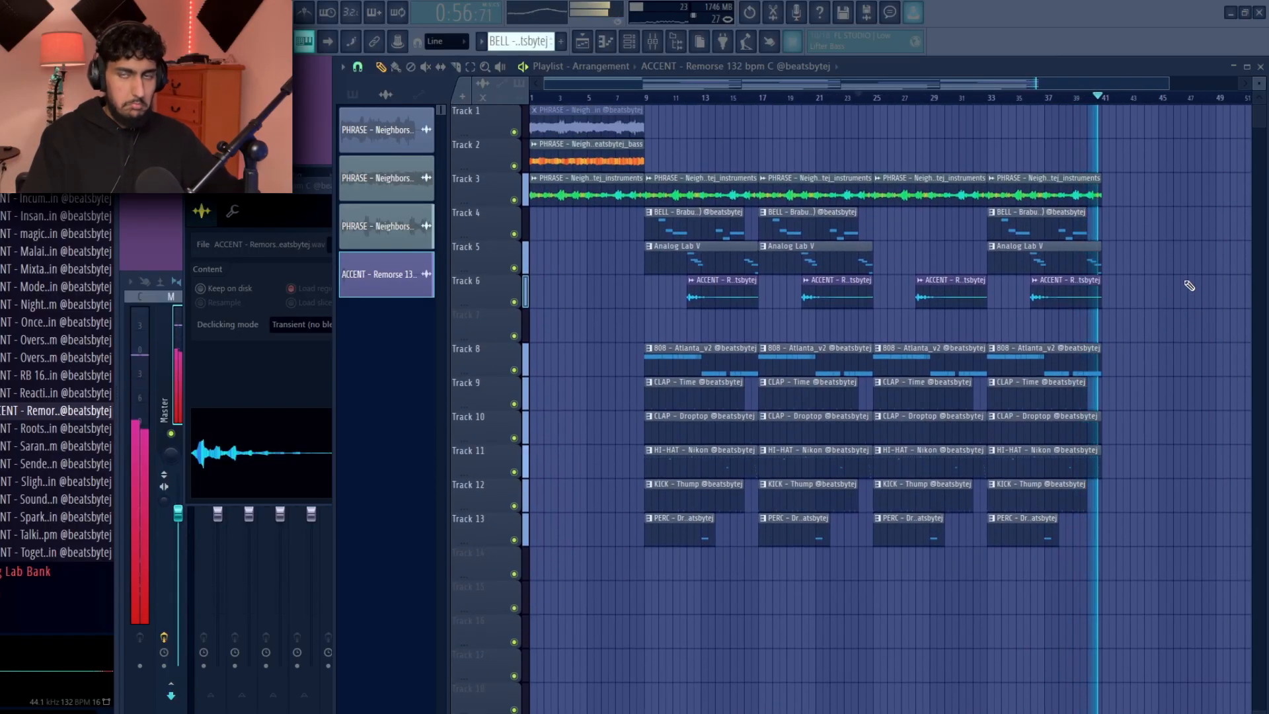